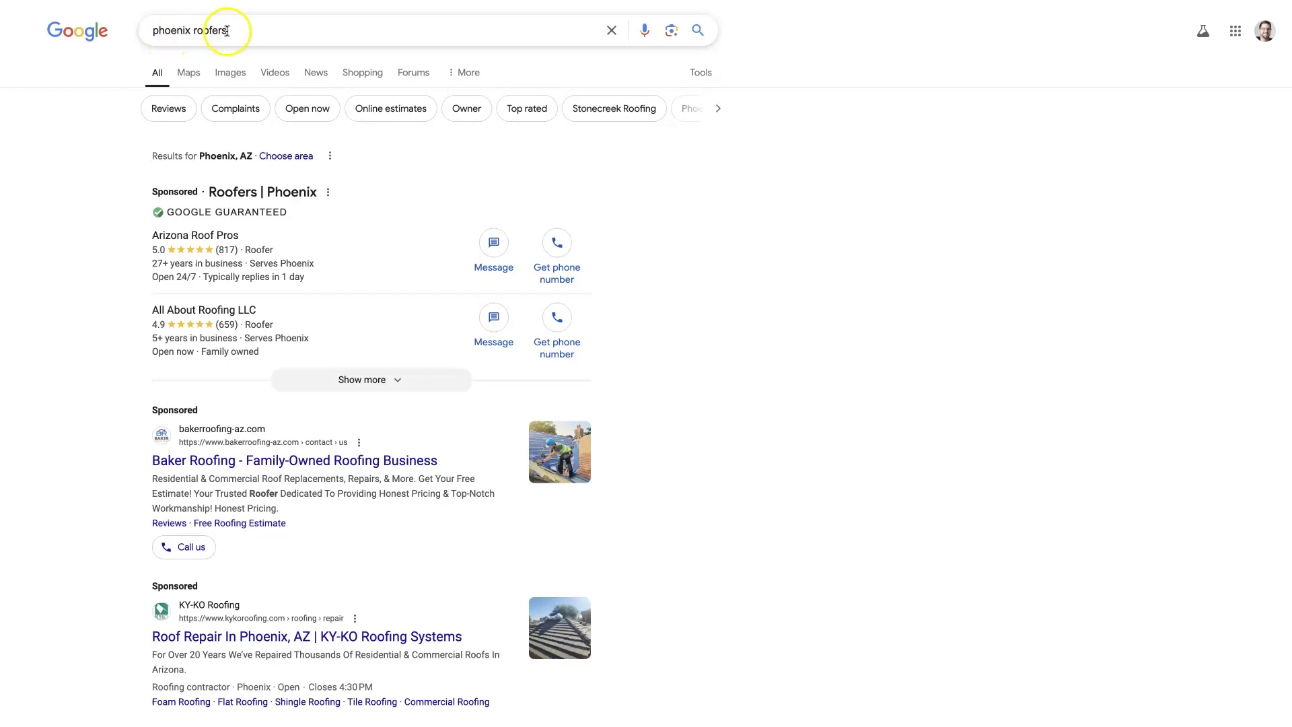
# - Look through the Google results for "phoenix roofers", covering the sponsored ads, local businesses and organic listings
pyautogui.scroll(-1, 74, 297)
pyautogui.scroll(-2, 74, 296)
pyautogui.scroll(2, 81, 283)
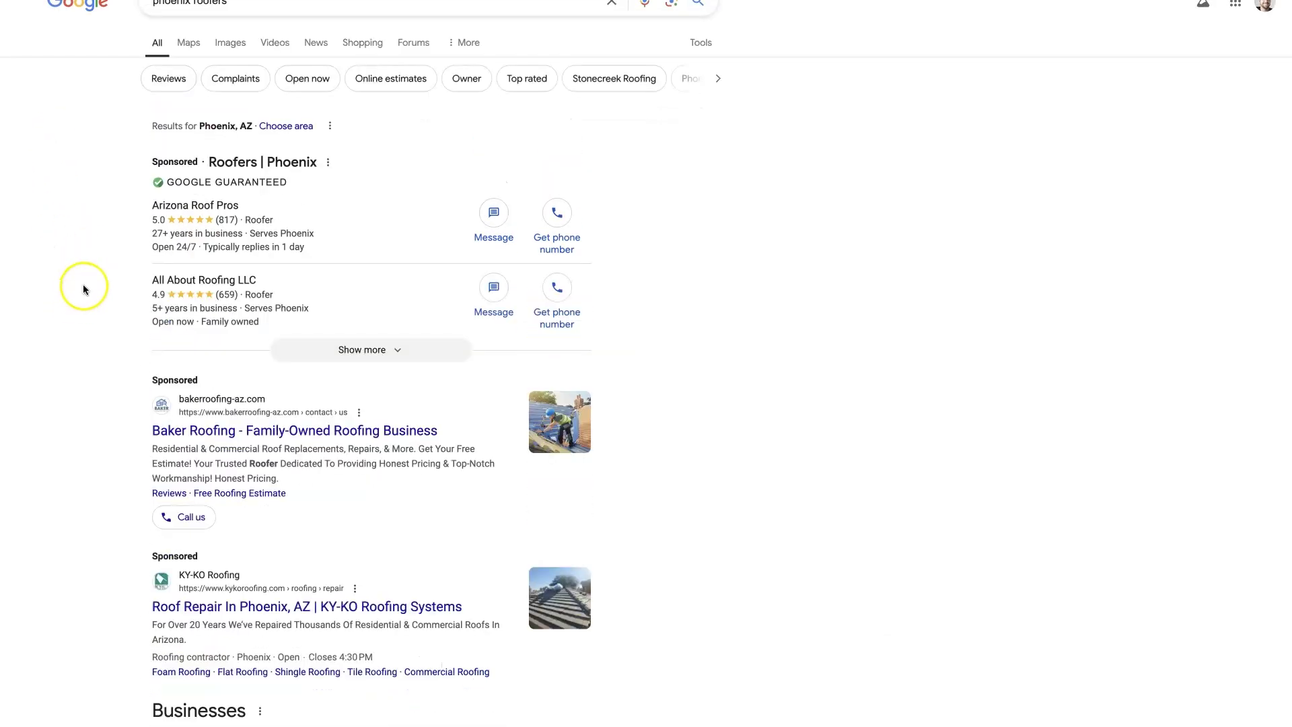
pyautogui.scroll(-6, 217, 317)
pyautogui.scroll(-3, 282, 249)
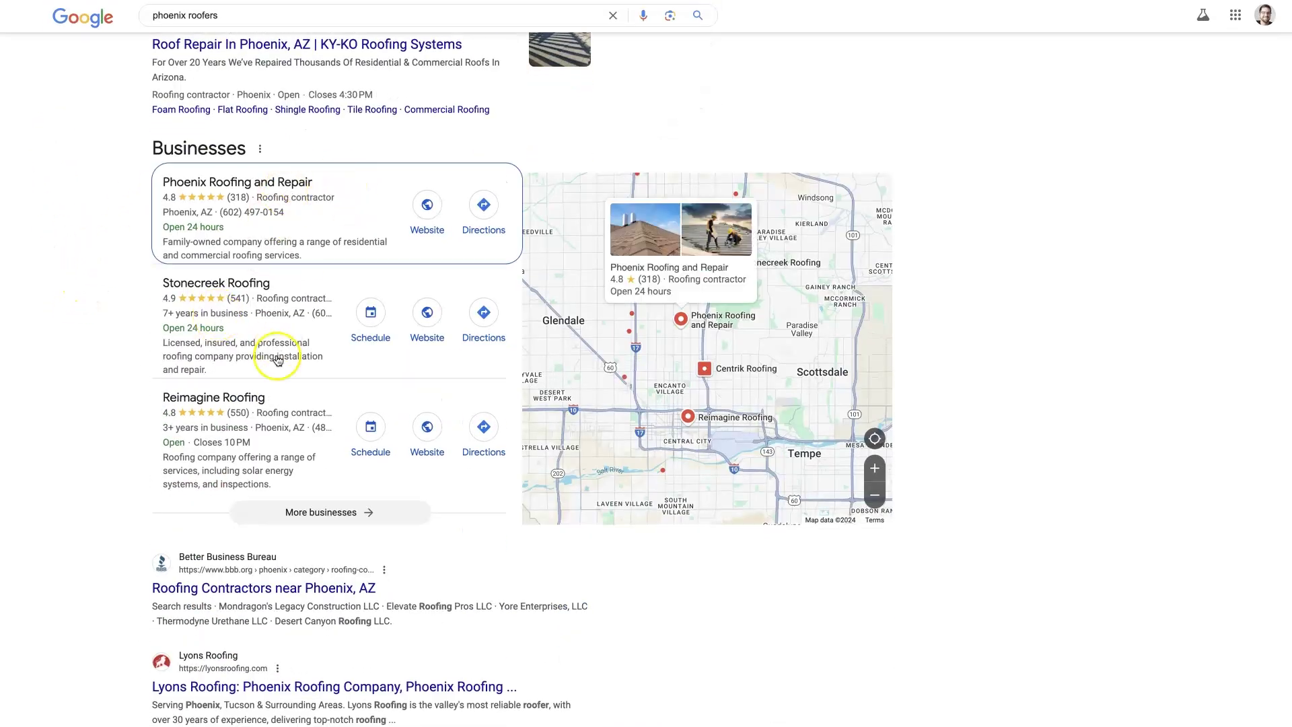
pyautogui.scroll(-2, 276, 376)
pyautogui.scroll(-1, 267, 404)
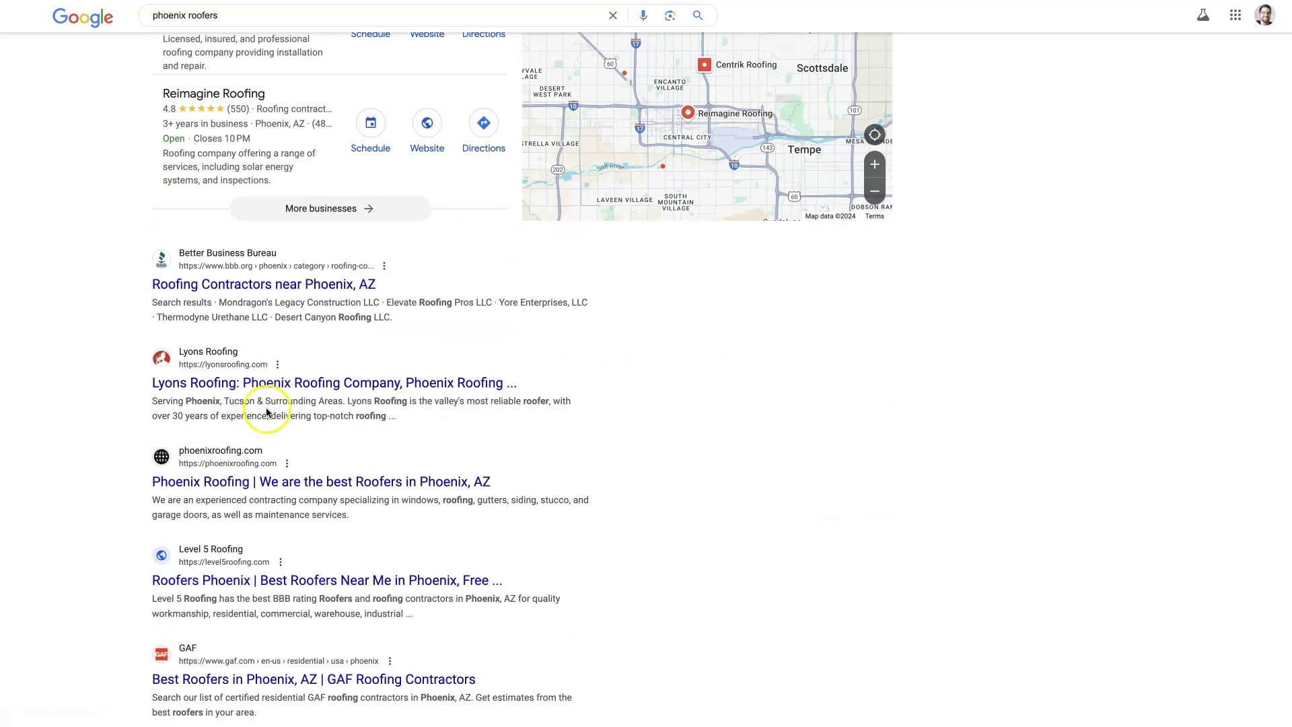
pyautogui.scroll(-1, 254, 350)
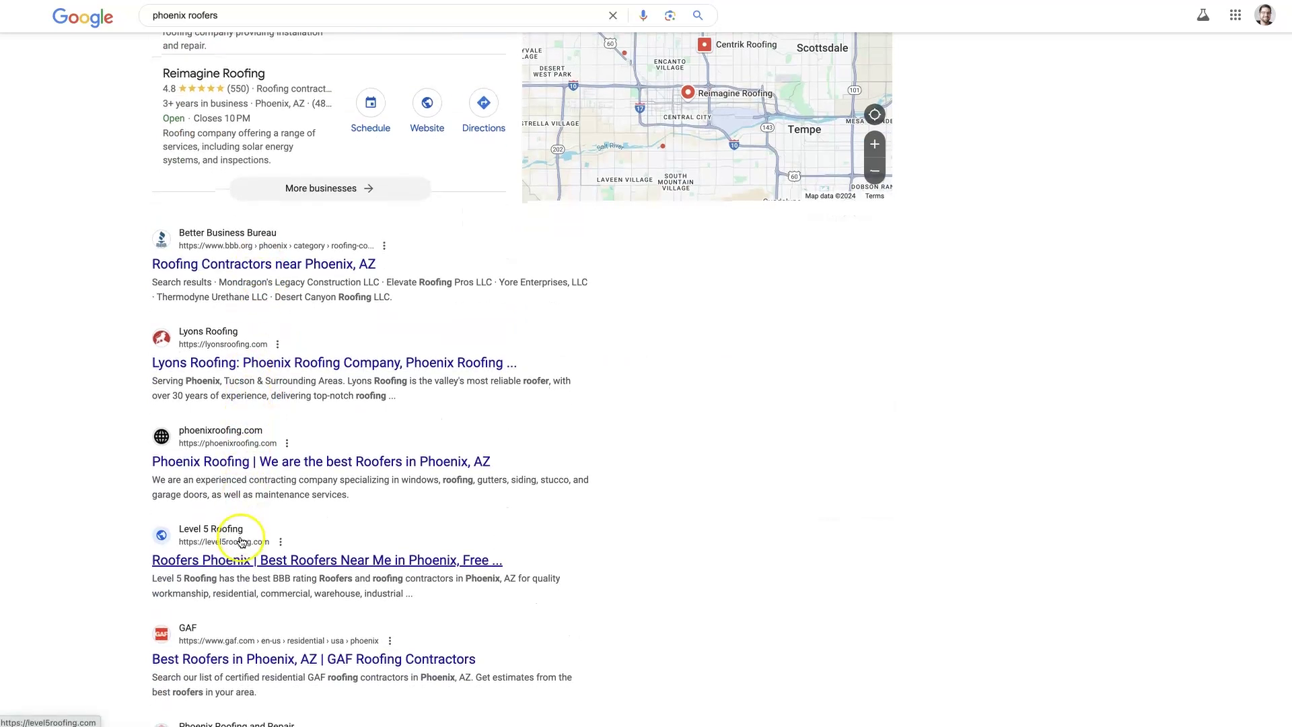
pyautogui.scroll(-2, 239, 549)
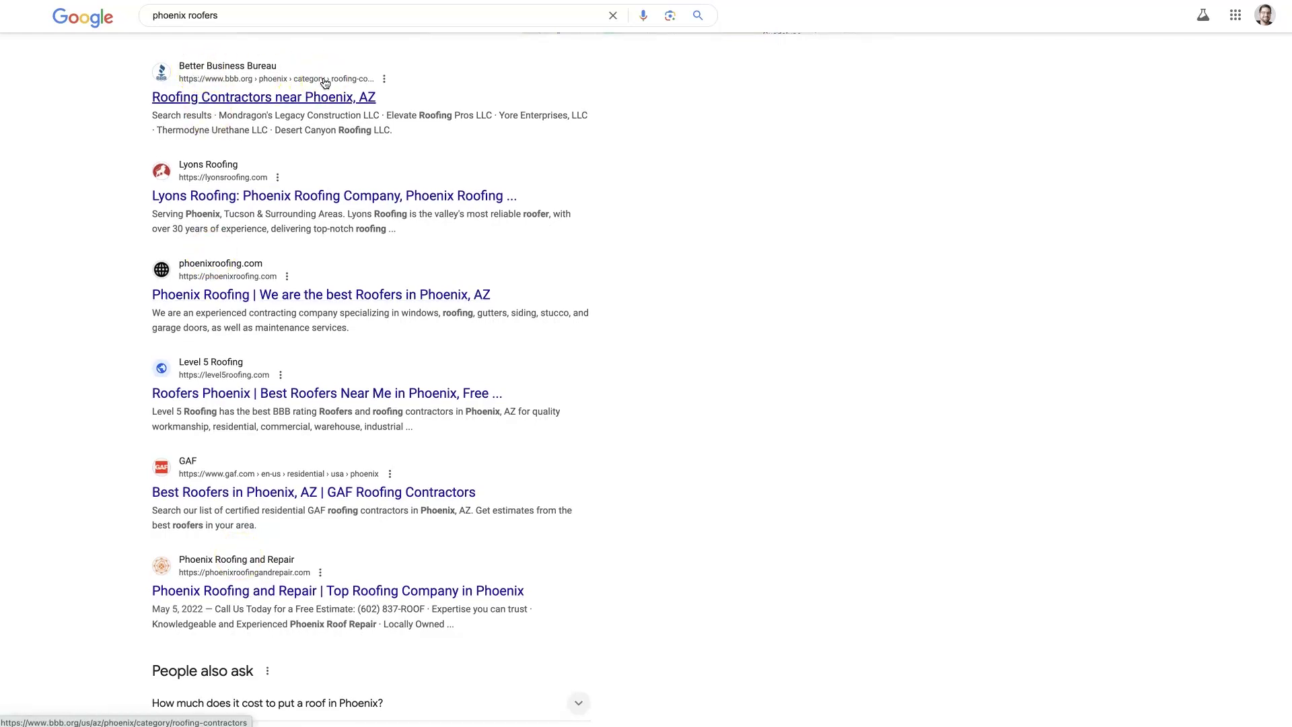
pyautogui.scroll(-6, 338, 427)
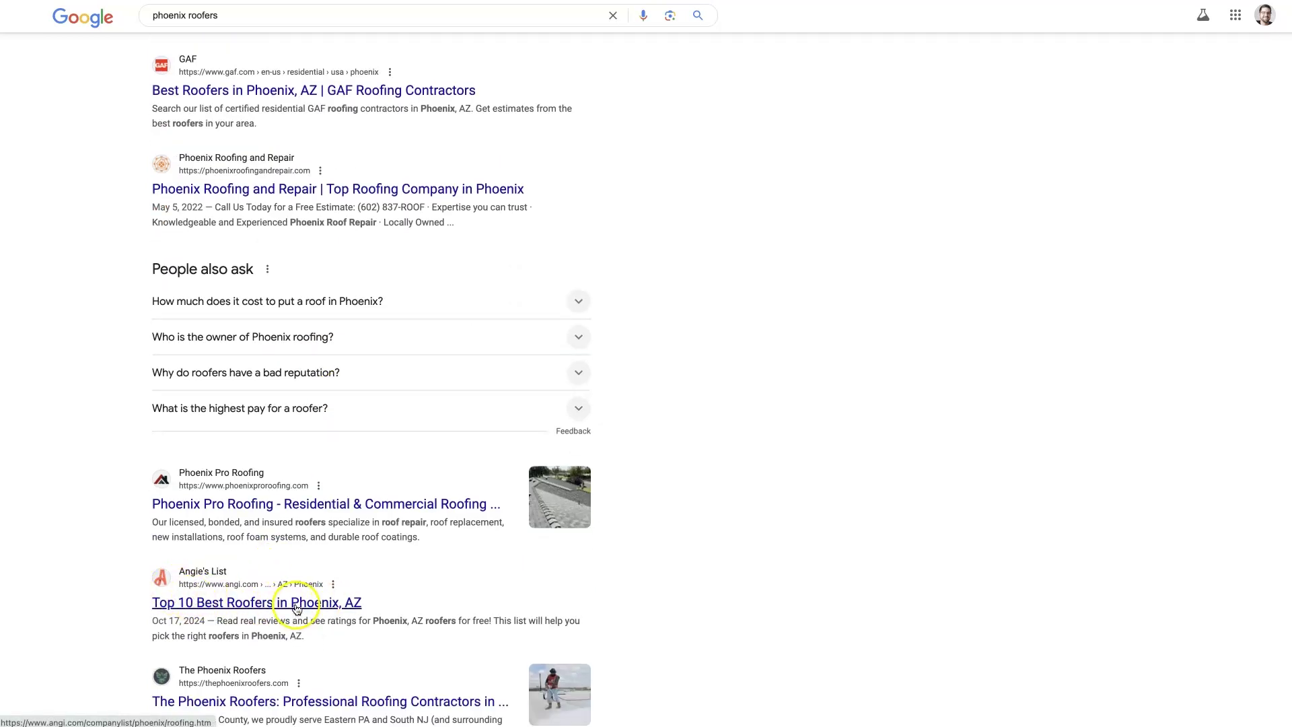
pyautogui.scroll(2, 97, 514)
pyautogui.scroll(4, 97, 514)
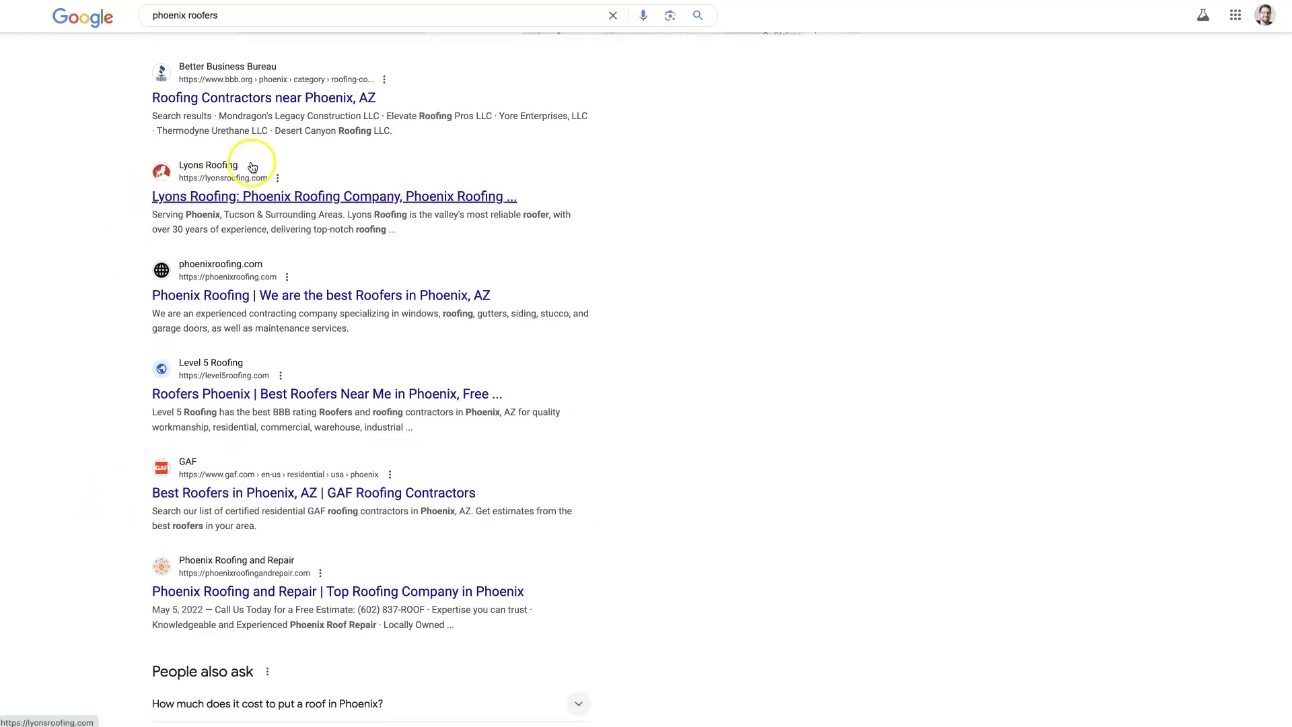
# - Copy the link address of the Lyons Roofing result and switch to the Semrush Domain Overview for lyonsroofing.com
pyautogui.tripleClick(230, 200)
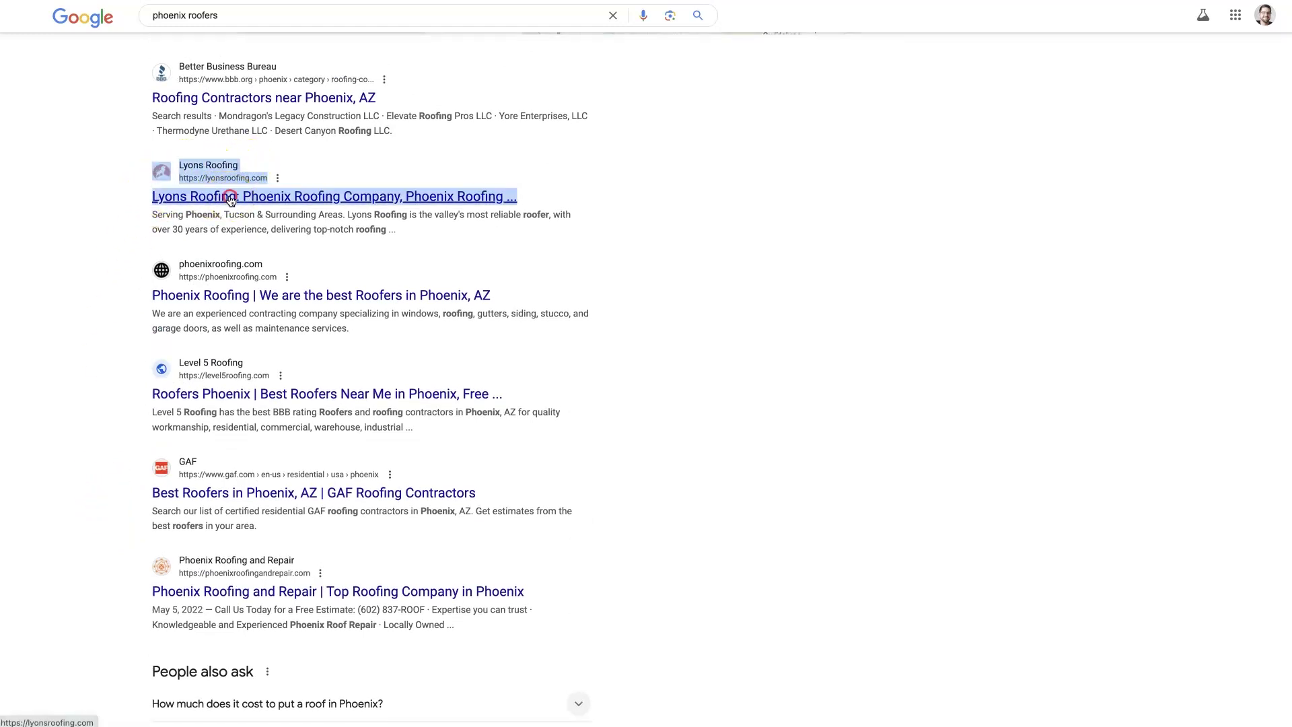
pyautogui.rightClick(317, 288)
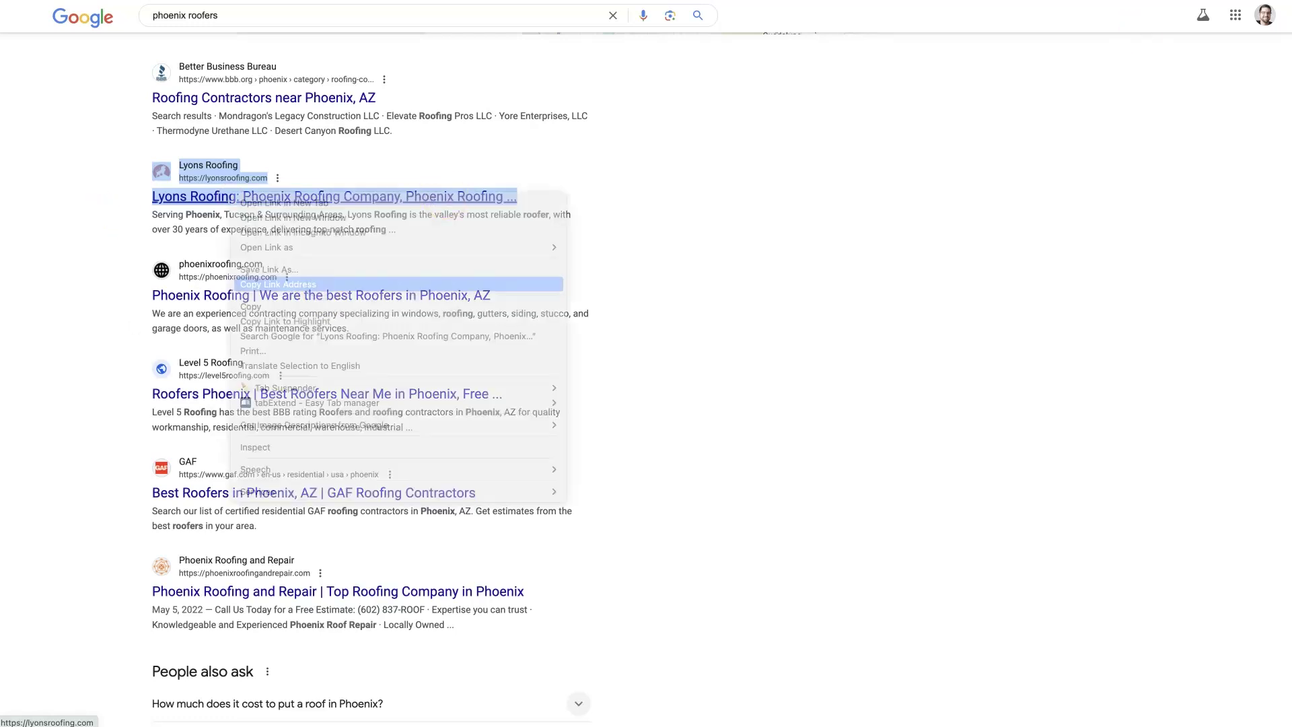
pyautogui.click(318, 39)
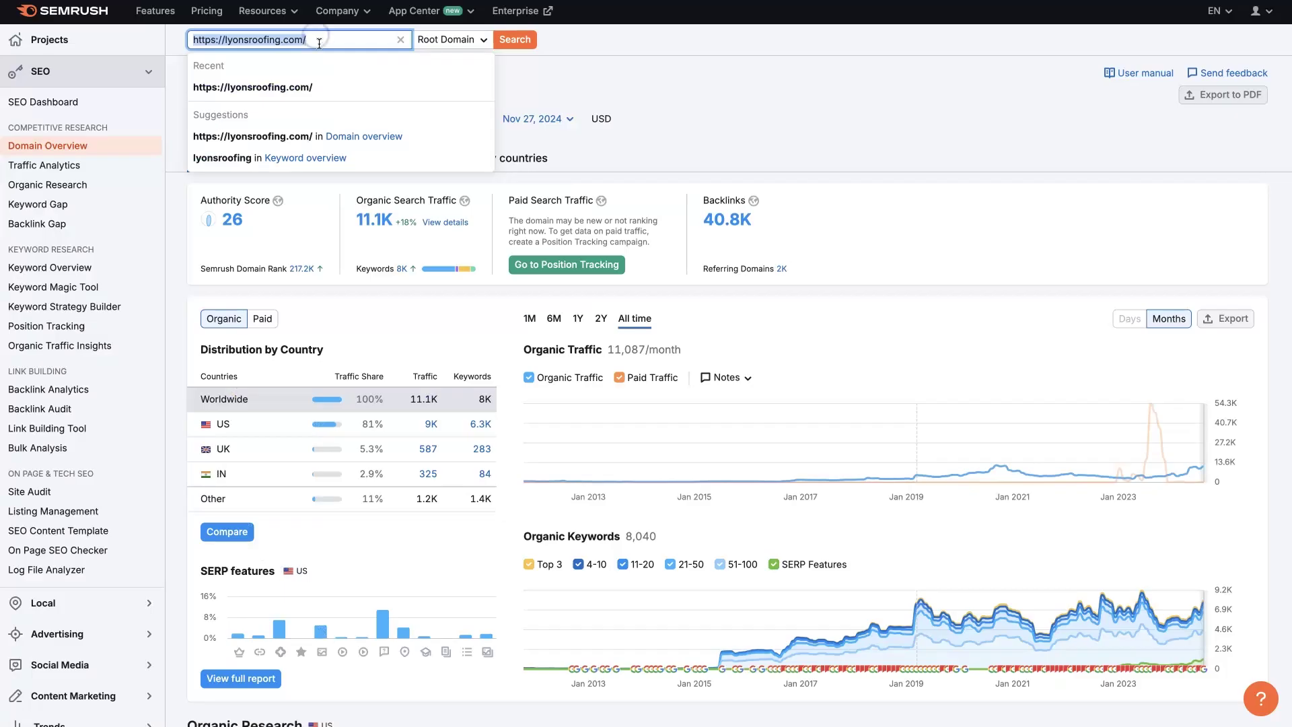
pyautogui.click(570, 80)
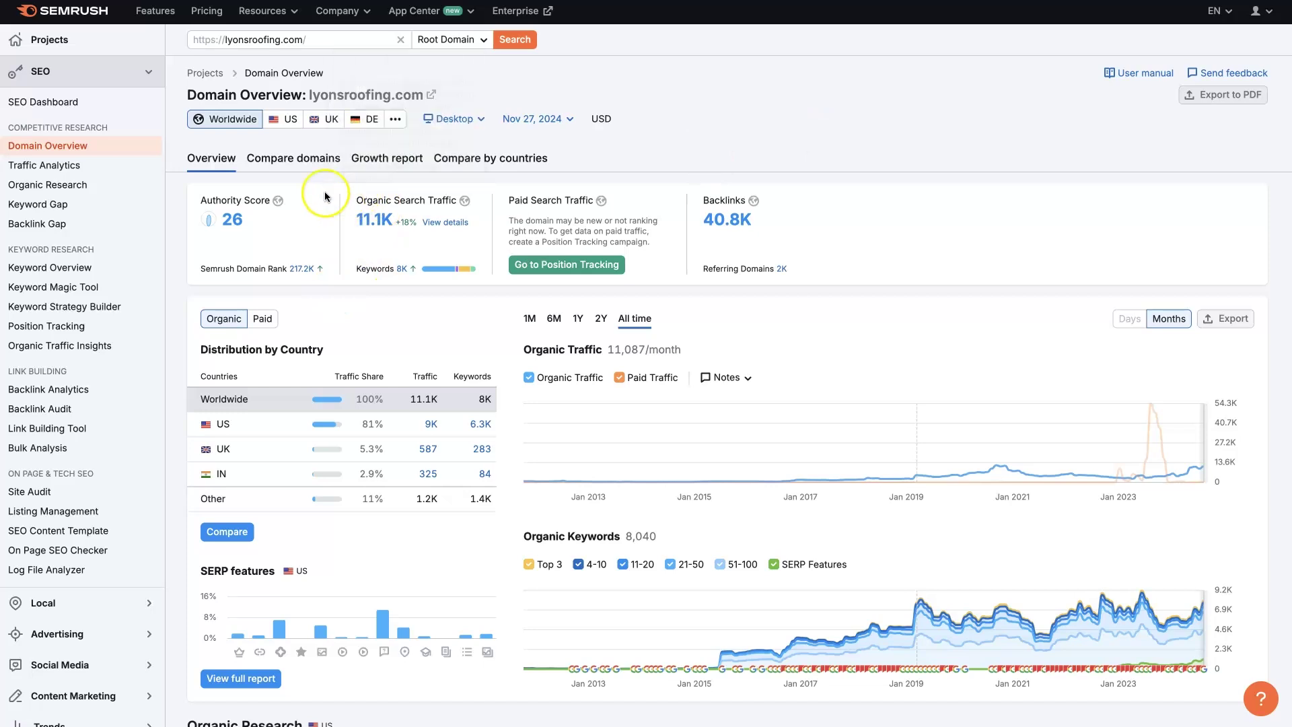
# - Examine the Authority Score and Semrush Domain Rank in the lyonsroofing.com overview
pyautogui.moveTo(227, 200)
pyautogui.moveTo(200, 268); pyautogui.dragTo(286, 268)
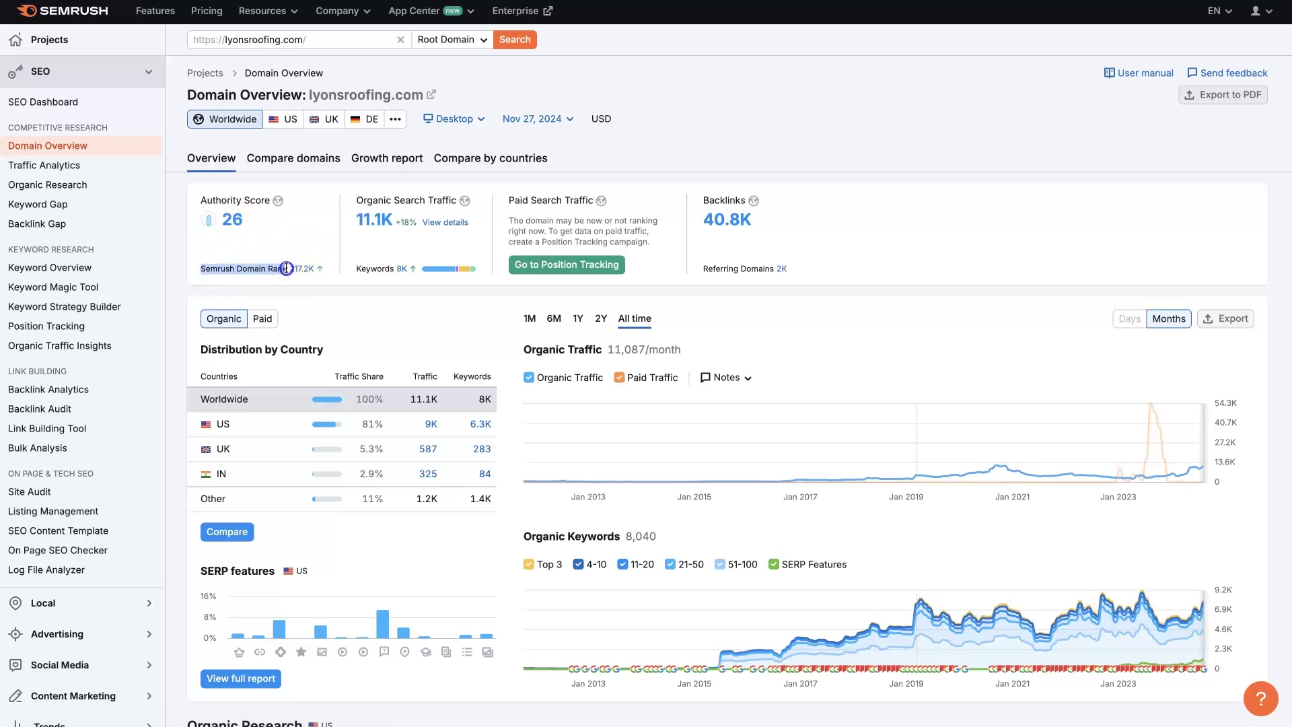
pyautogui.click(278, 277)
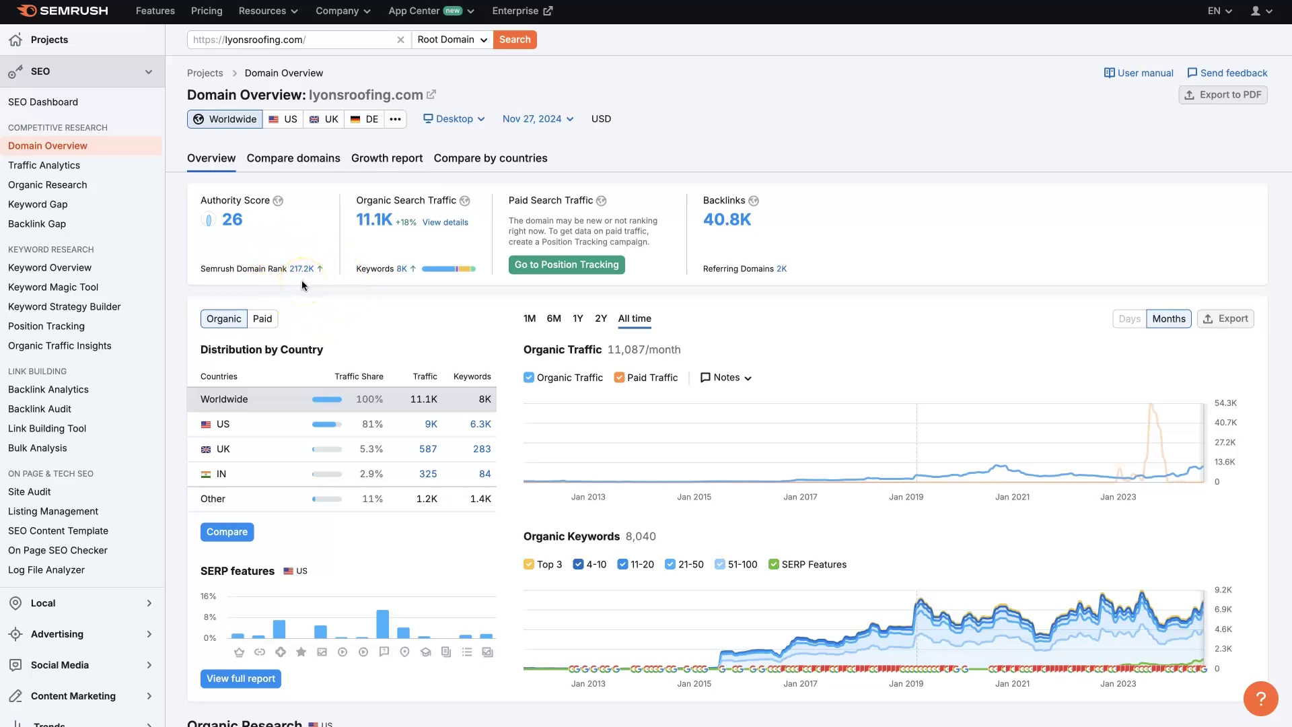
pyautogui.moveTo(319, 288)
# - Open the Organic Research positions report for lyonsroofing.com from the overview's organic keyword count
pyautogui.click(368, 229)
pyautogui.rightClick(407, 275)
pyautogui.click(428, 276)
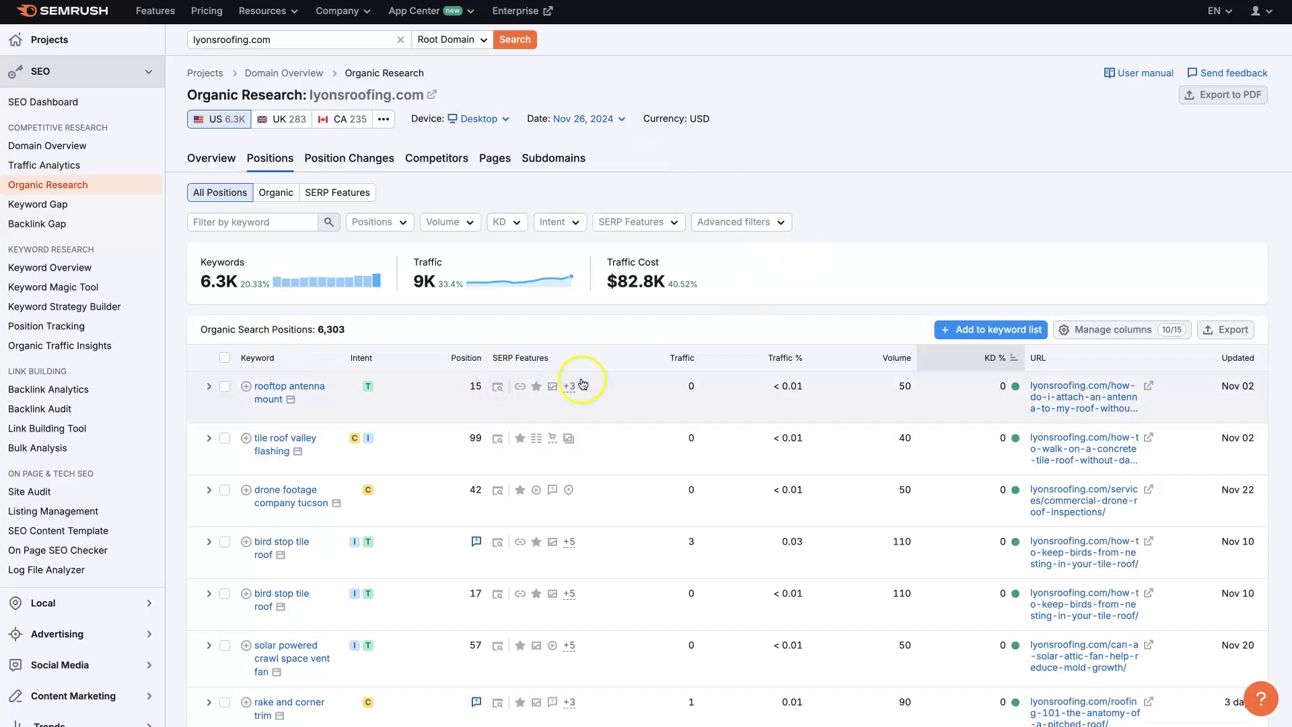
# - Look over the organic positions table and read the explanation of the keyword difficulty (KD %) column
pyautogui.scroll(-2, 724, 431)
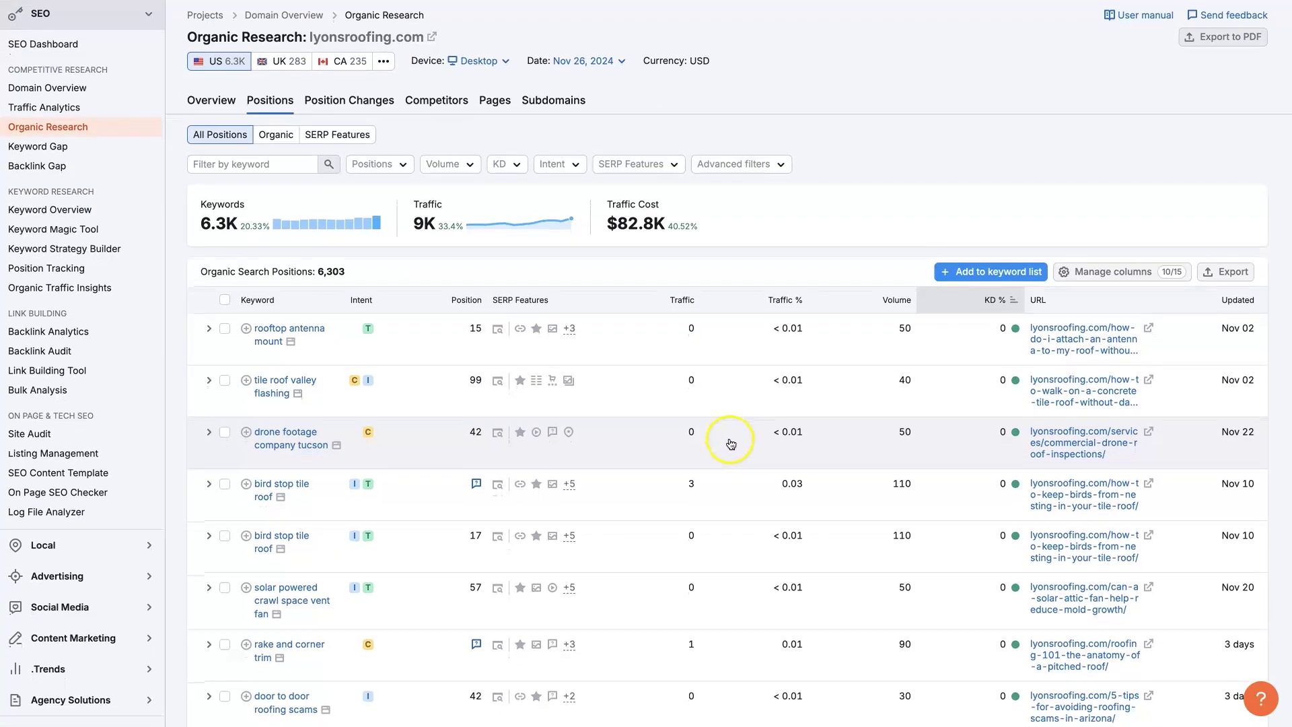
pyautogui.scroll(-1, 729, 440)
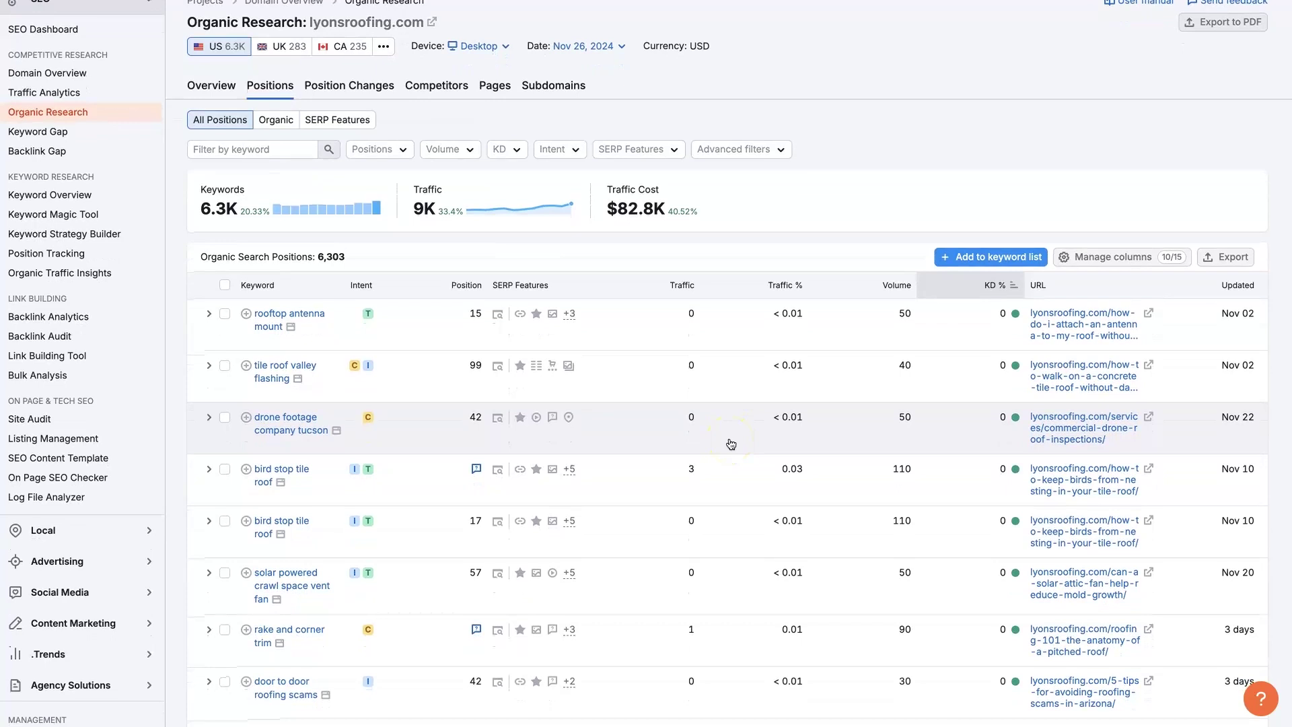
pyautogui.scroll(1, 731, 444)
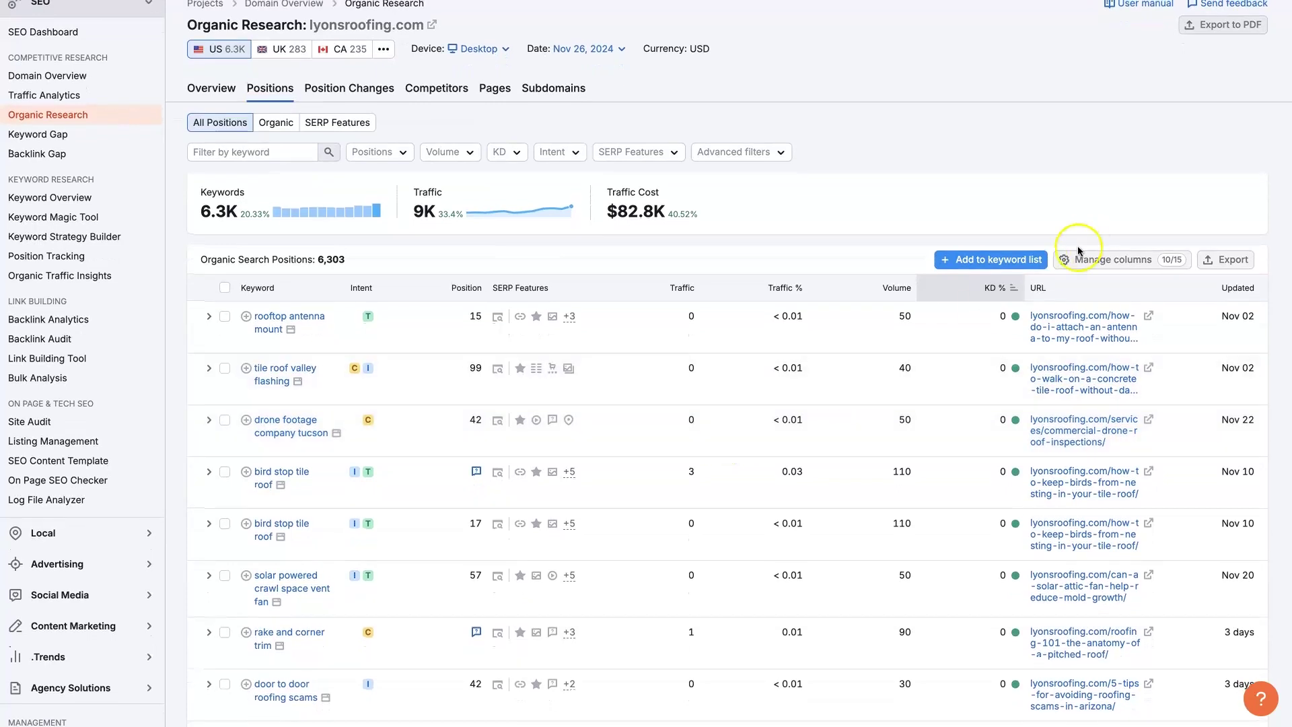
pyautogui.moveTo(1009, 294)
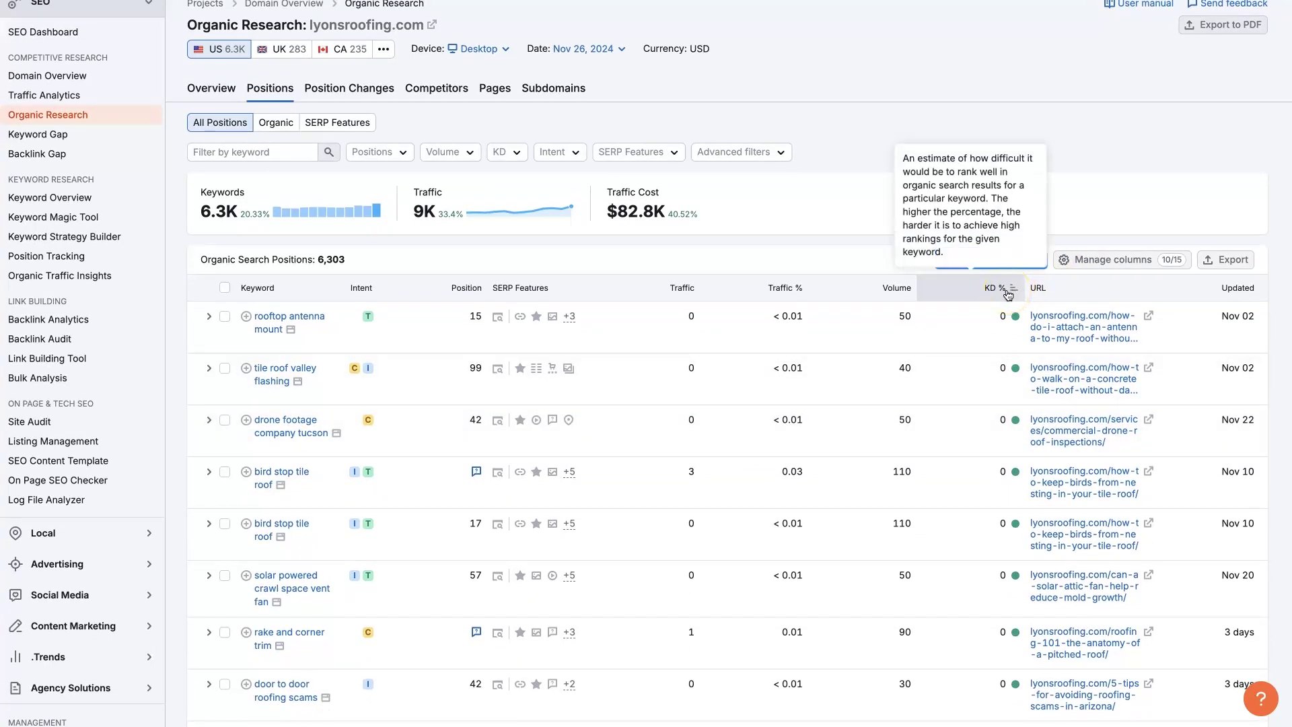
# - Sort the organic search positions table by Position in ascending order
pyautogui.click(463, 288)
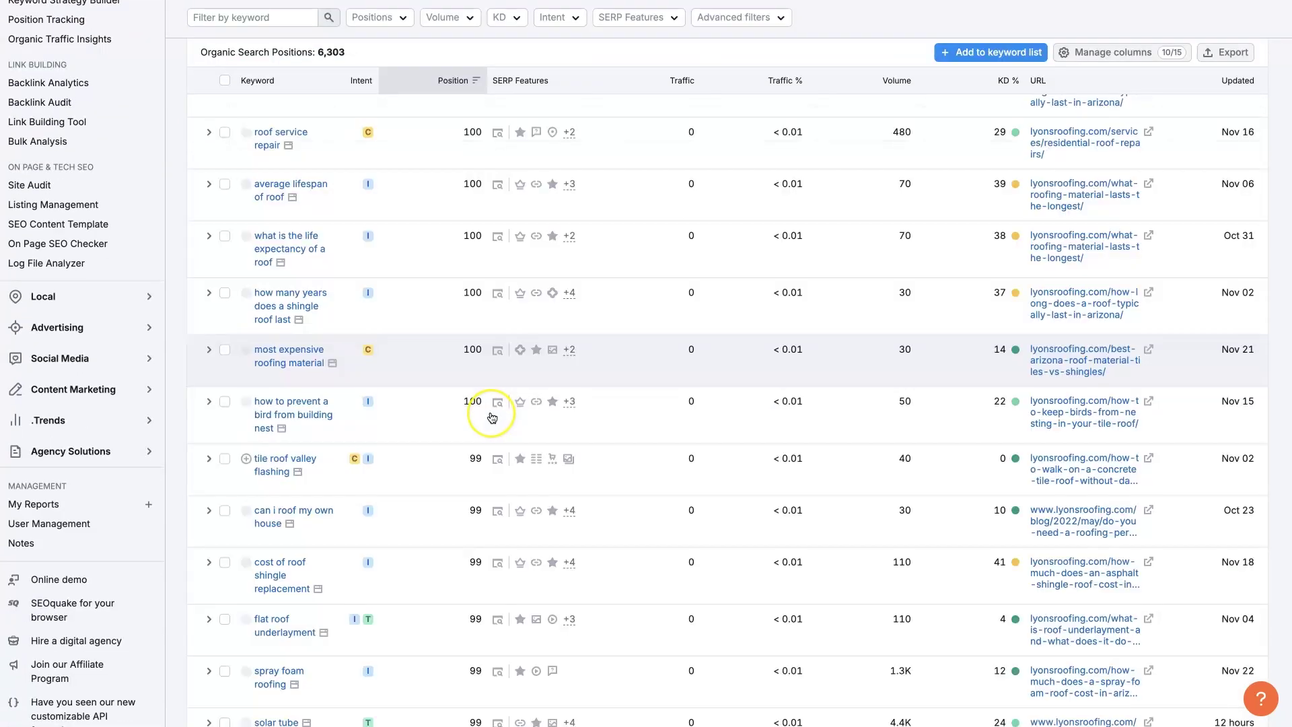
pyautogui.scroll(10, 491, 370)
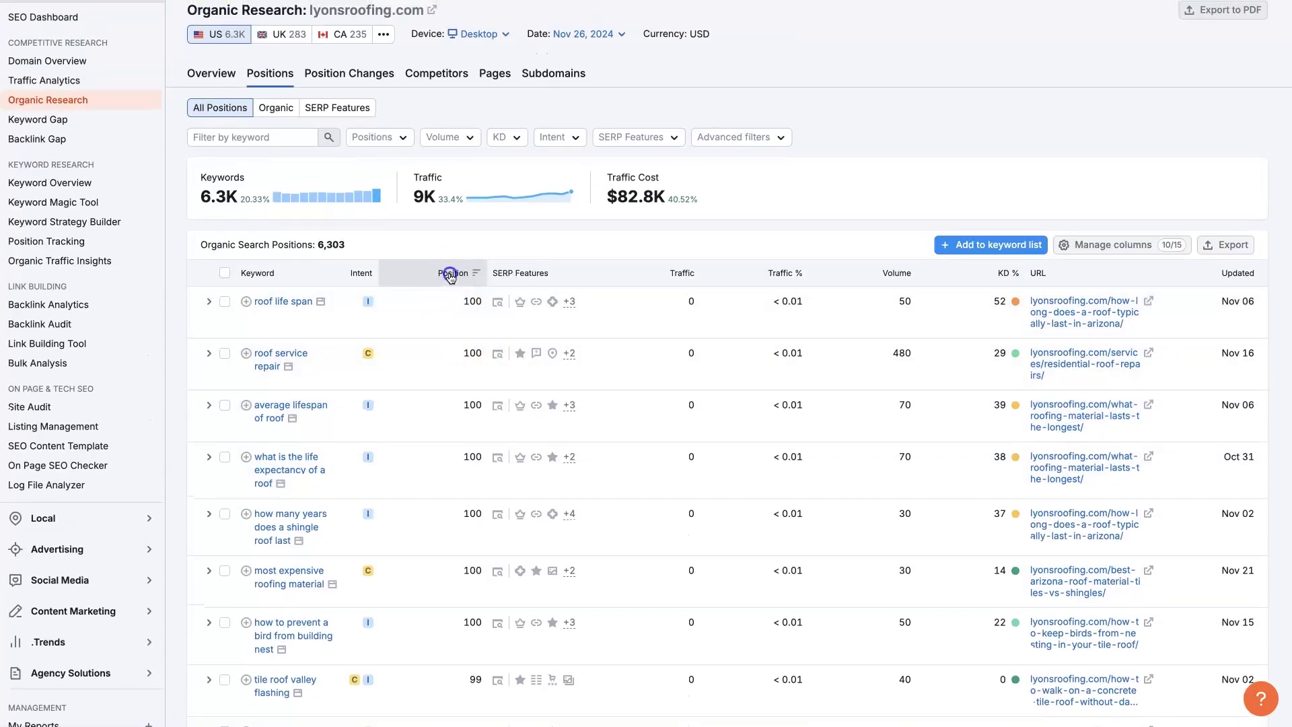
pyautogui.click(447, 271)
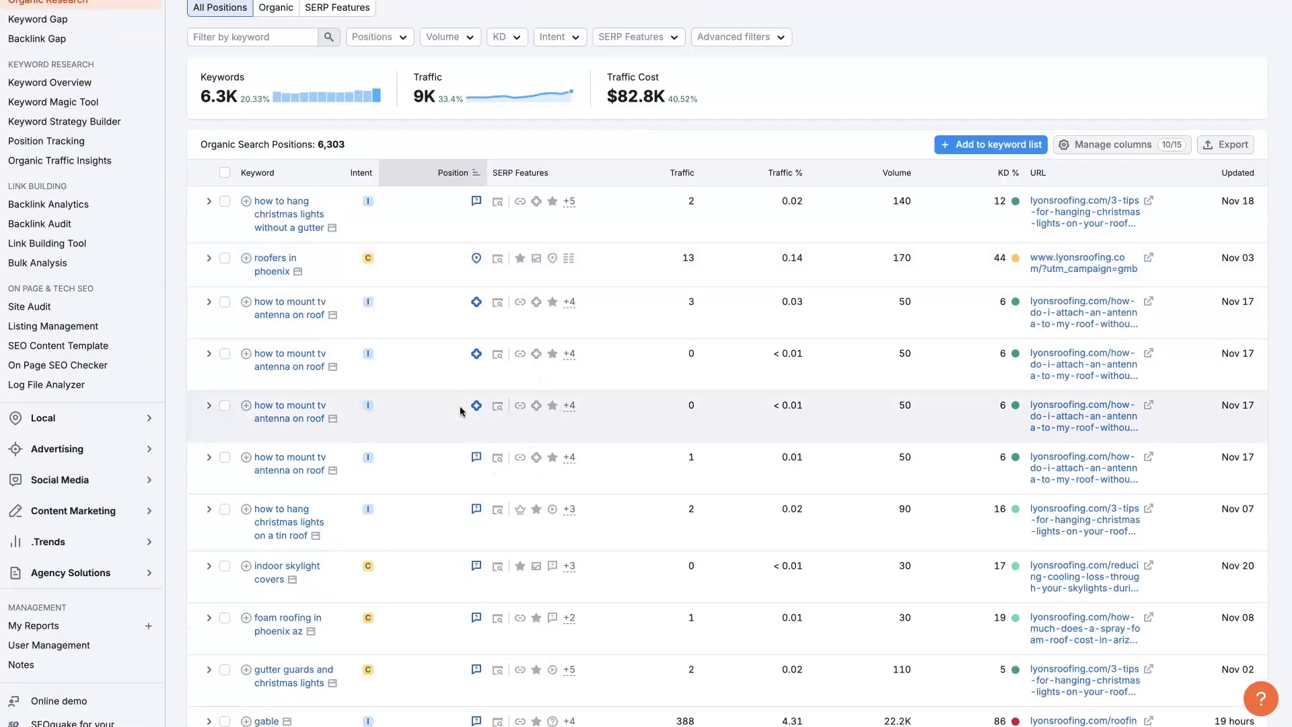
pyautogui.scroll(1, 461, 408)
pyautogui.click(444, 172)
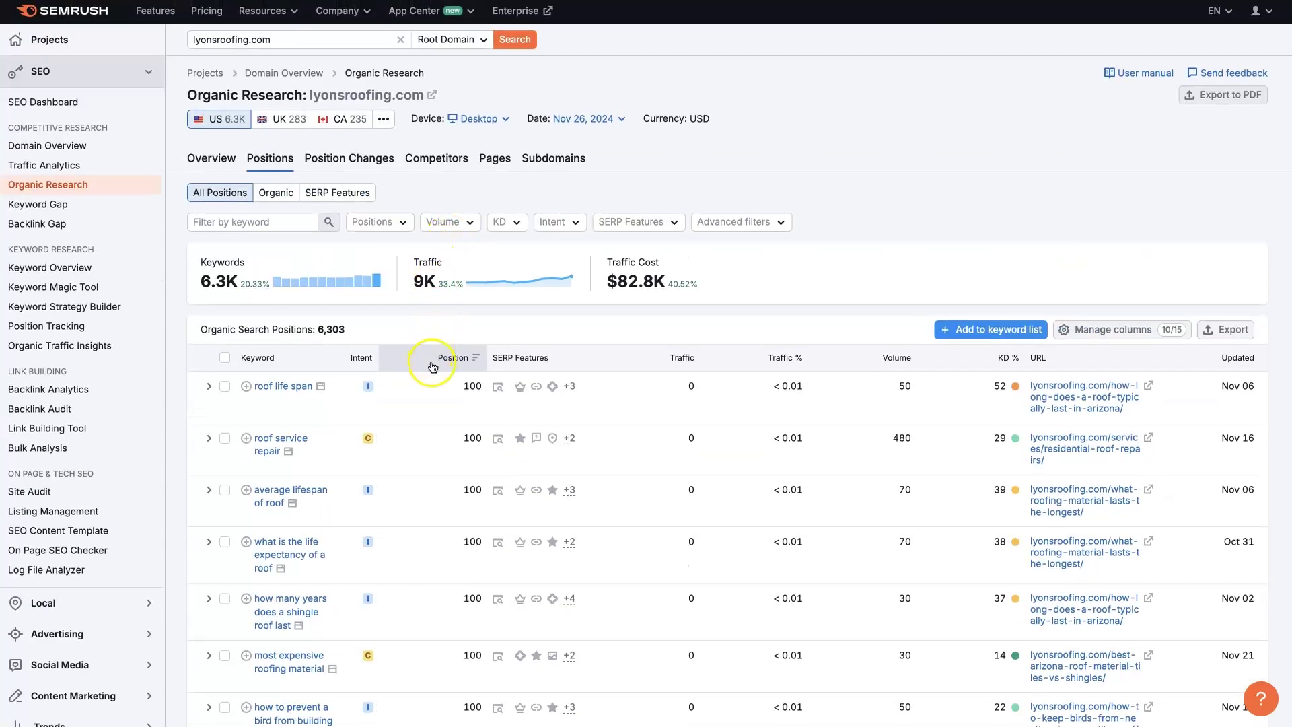
pyautogui.scroll(-1, 433, 366)
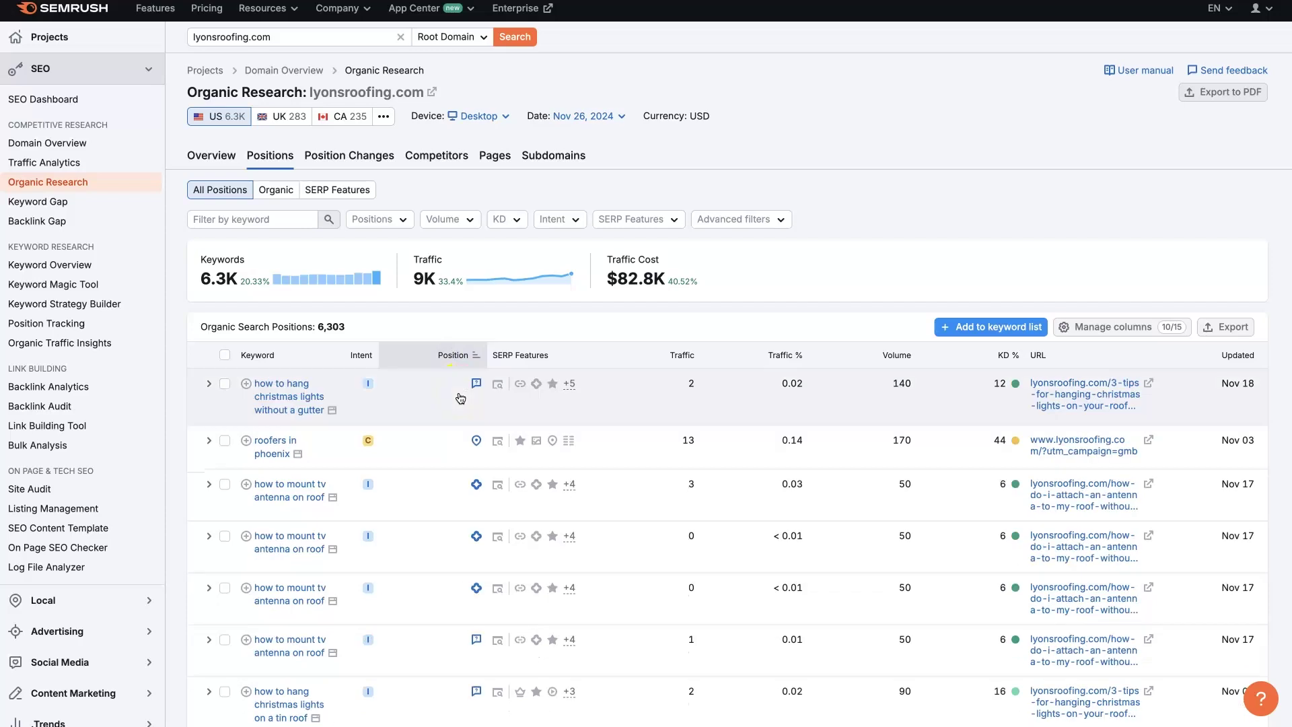
# - Examine the top-ranked keywords and read what the SERP feature markers in the Position column mean
pyautogui.scroll(-4, 438, 438)
pyautogui.scroll(3, 463, 406)
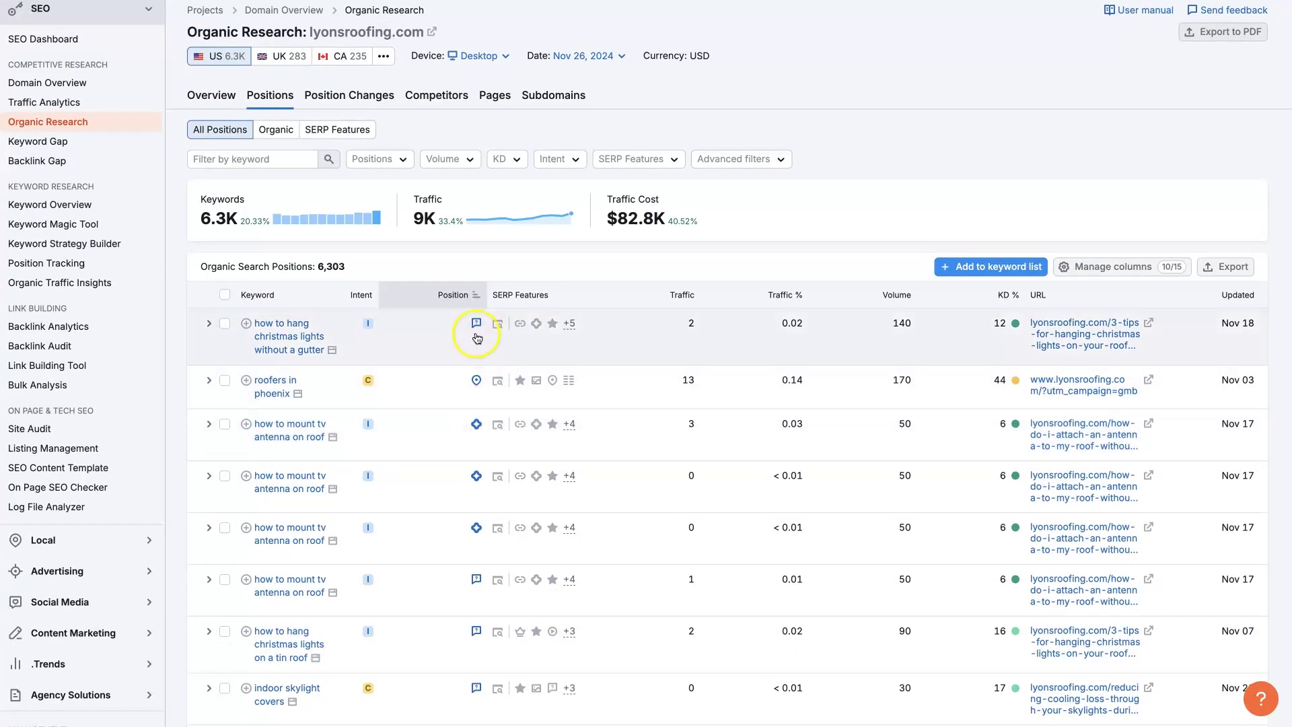
pyautogui.moveTo(477, 326)
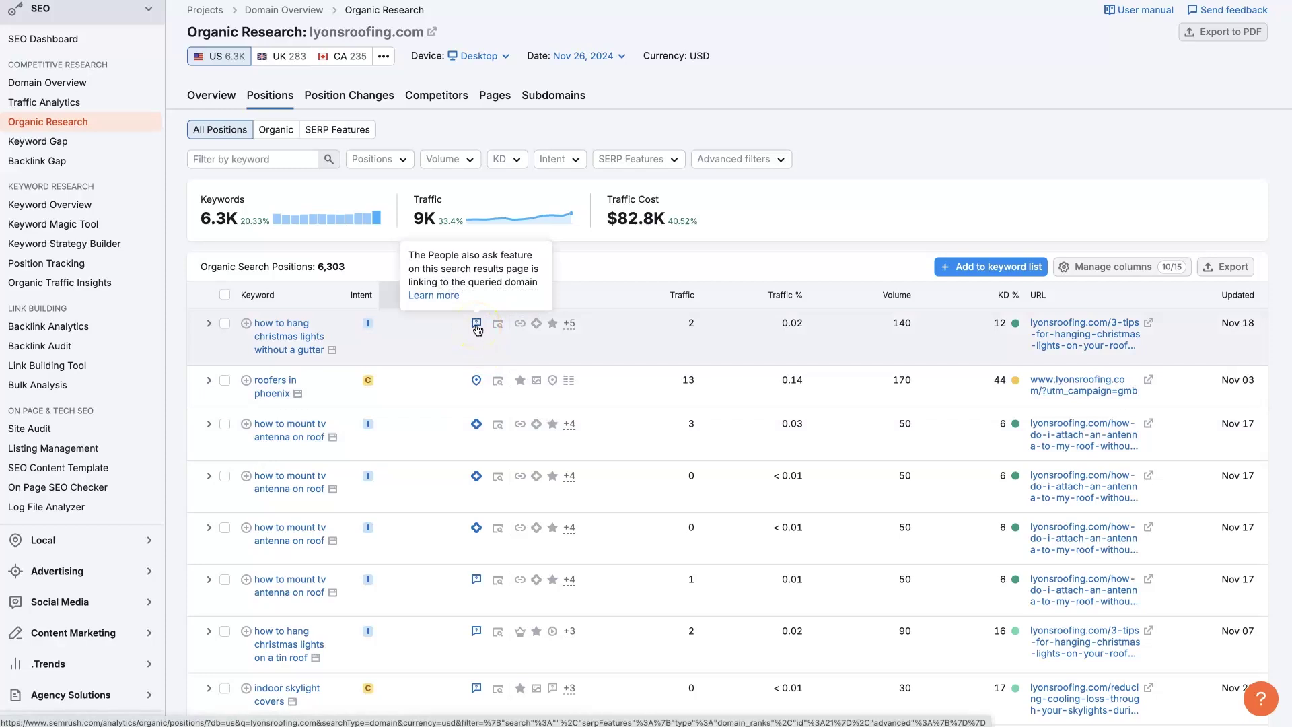
pyautogui.scroll(-1, 478, 458)
pyautogui.moveTo(478, 478)
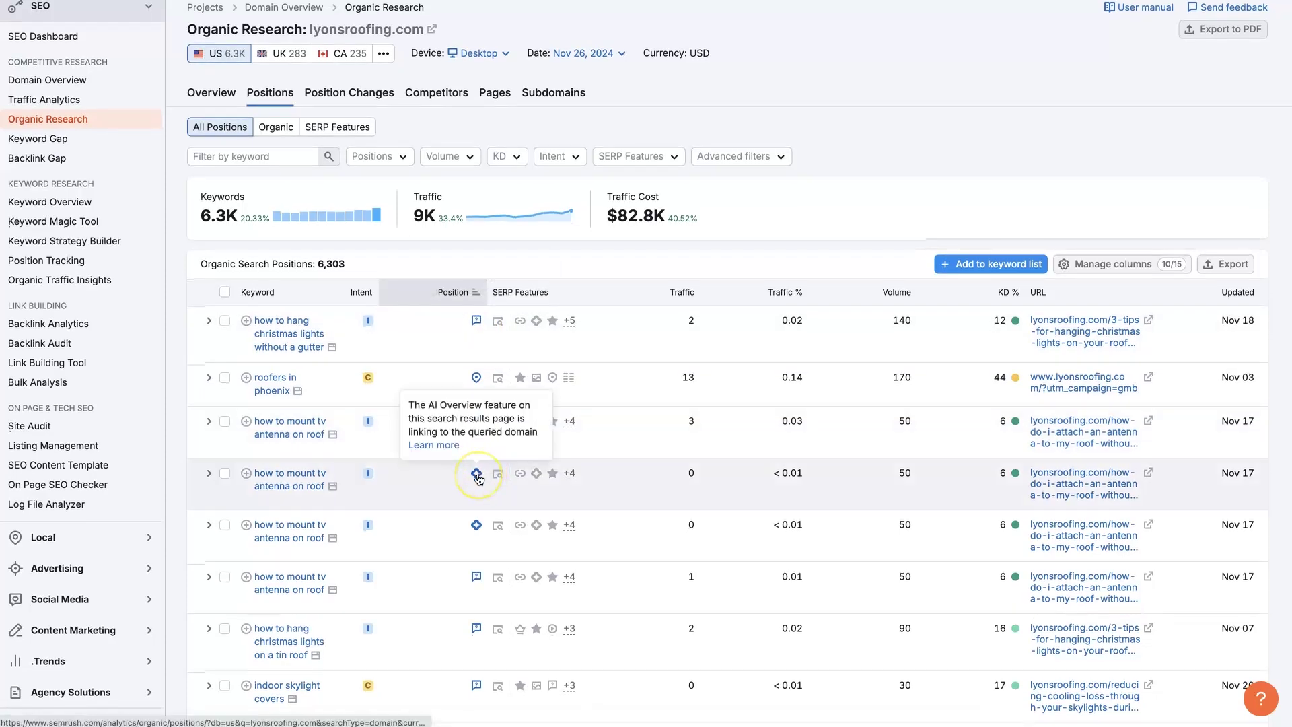
pyautogui.scroll(-2, 477, 488)
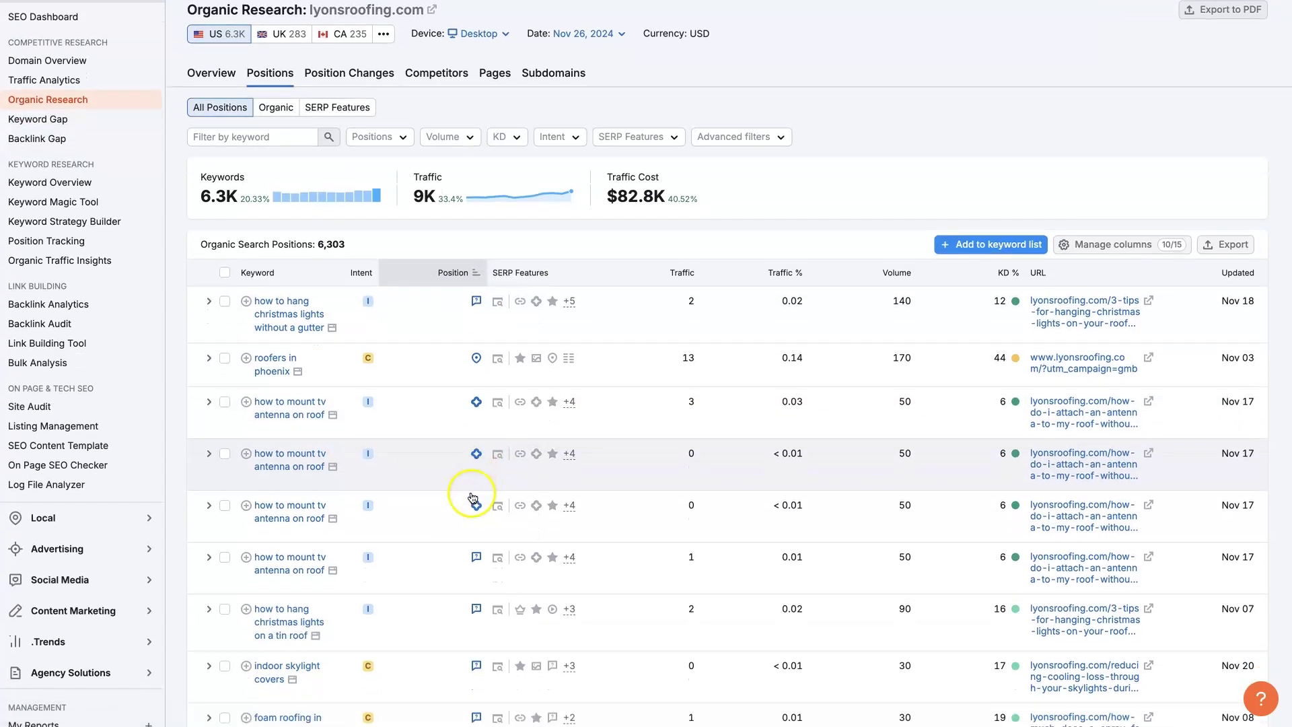
pyautogui.scroll(-6, 473, 497)
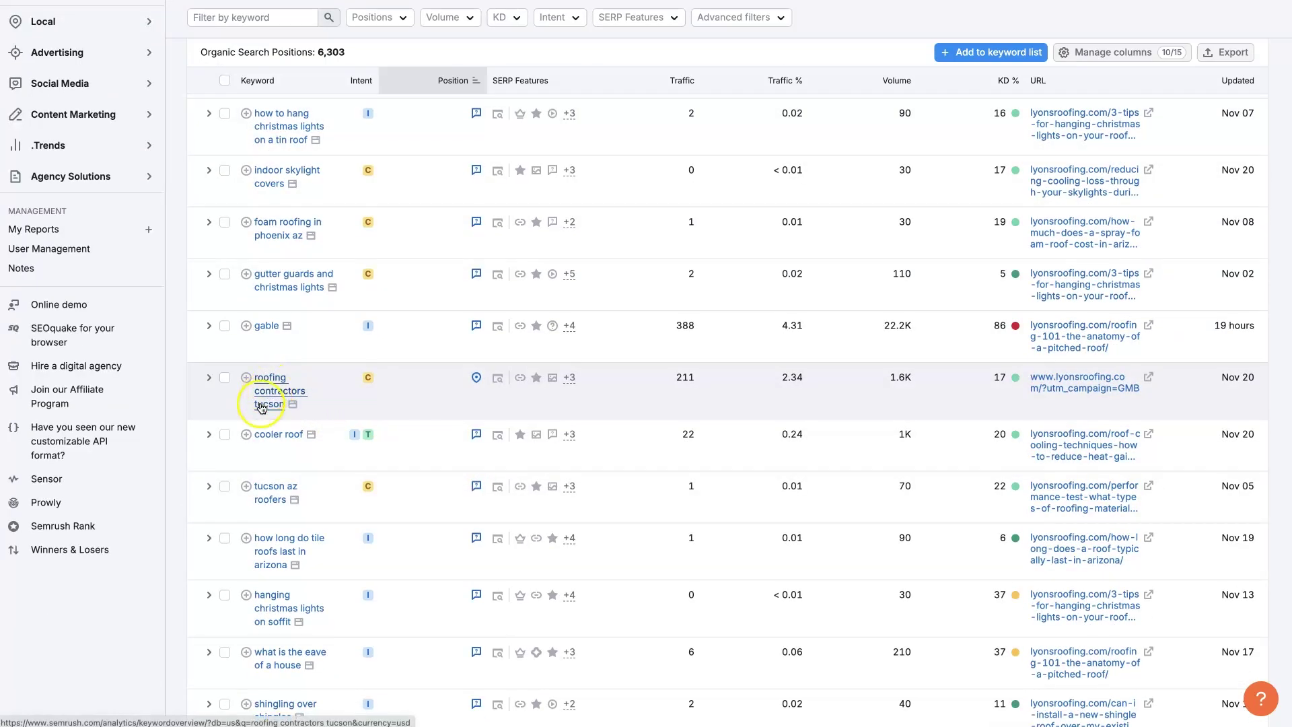
pyautogui.scroll(8, 282, 386)
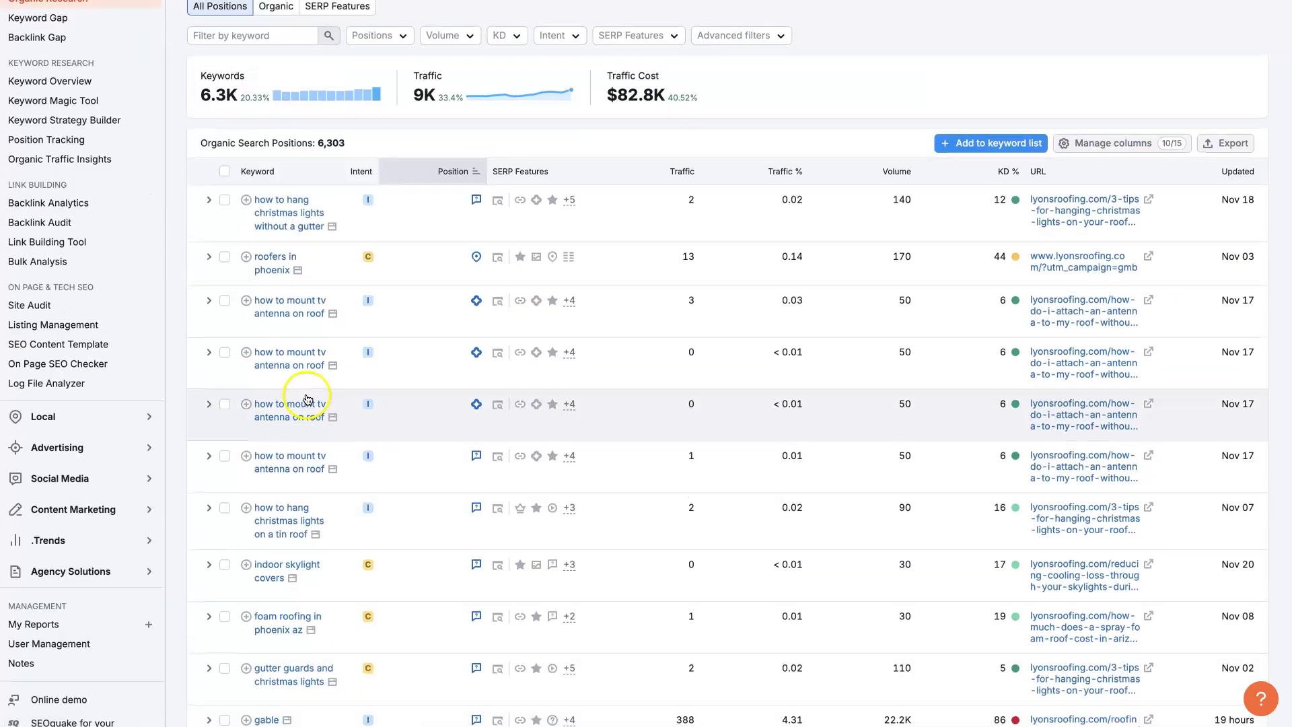
# - Filter the organic search positions by the keyword "phoenix"
pyautogui.click(256, 177)
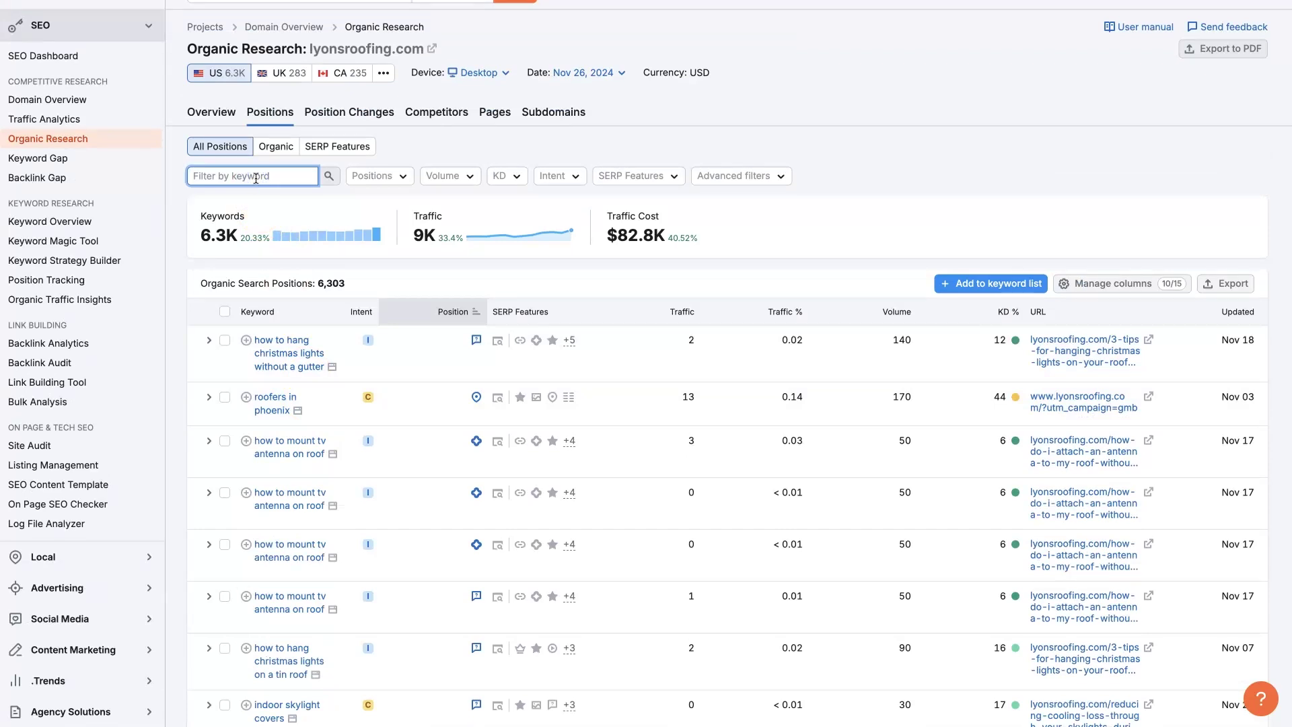
pyautogui.write('p')
pyautogui.press('Return')
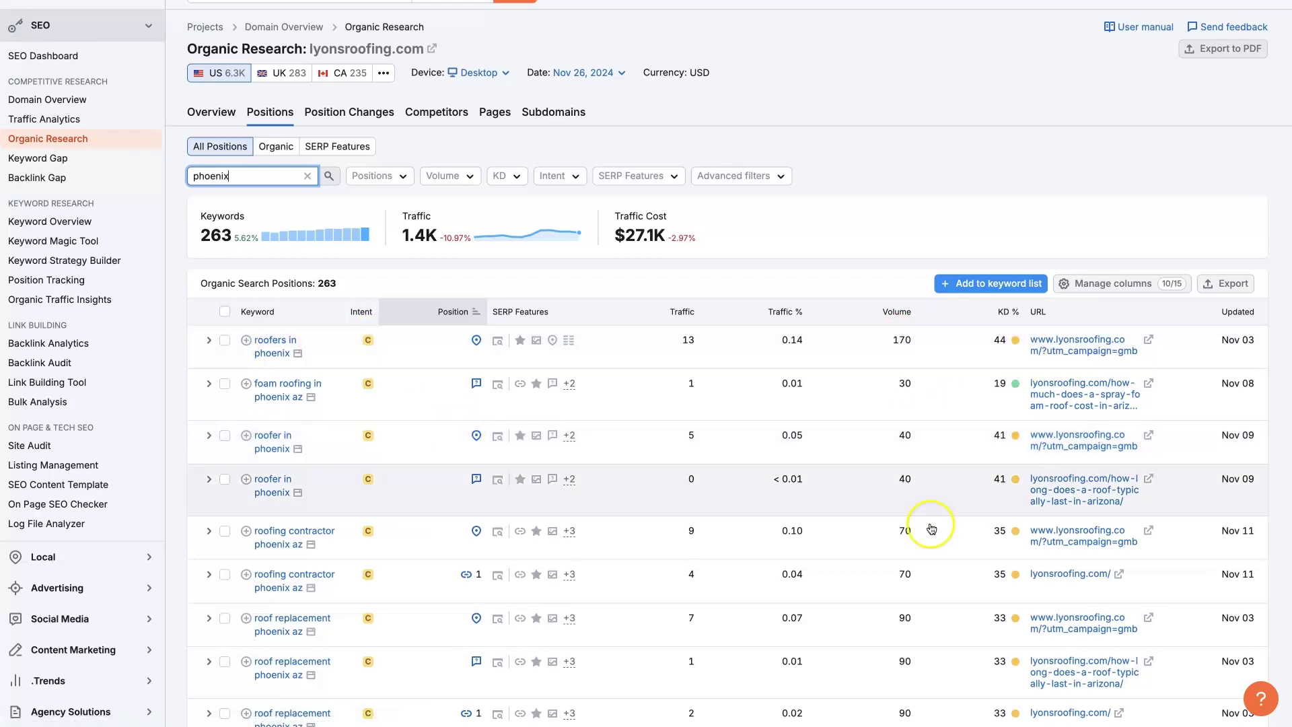
# - Review the filtered "phoenix" keywords with their positions, traffic, search volumes and ranking URLs
pyautogui.scroll(-5, 931, 529)
pyautogui.scroll(-10, 952, 577)
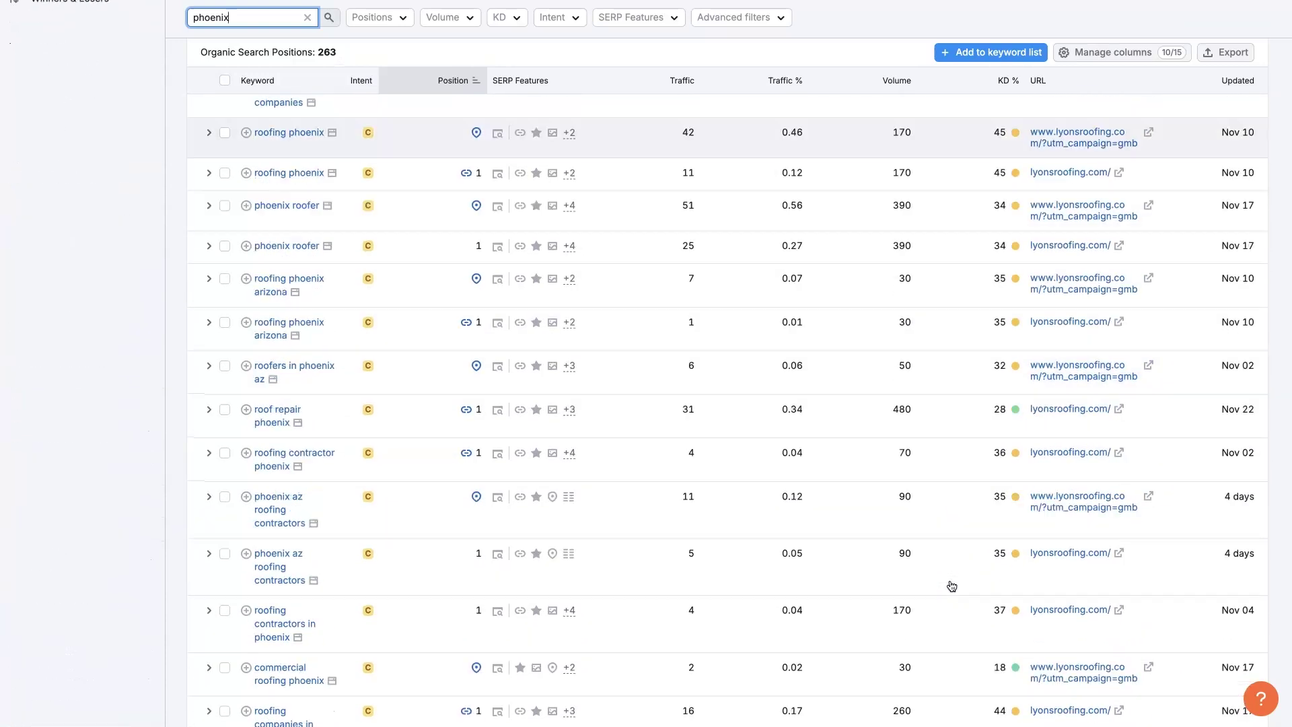
pyautogui.scroll(-4, 952, 585)
pyautogui.scroll(12, 913, 224)
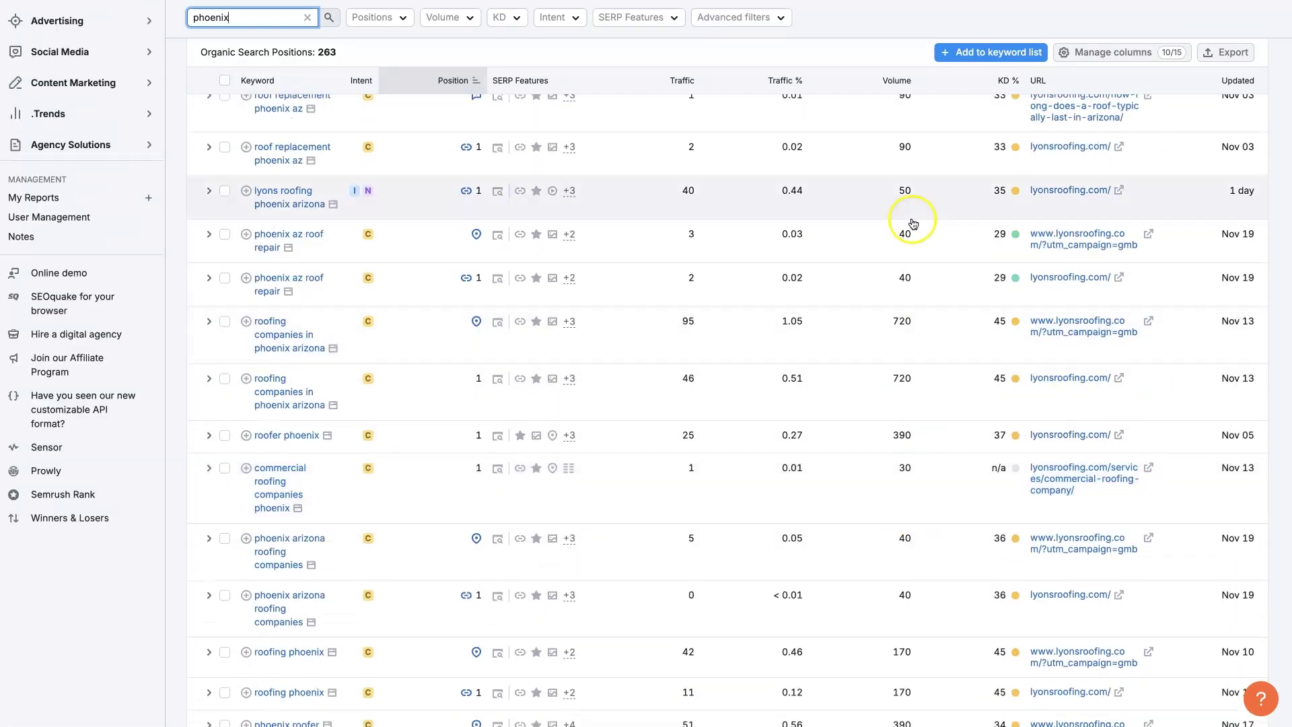
pyautogui.scroll(7, 913, 223)
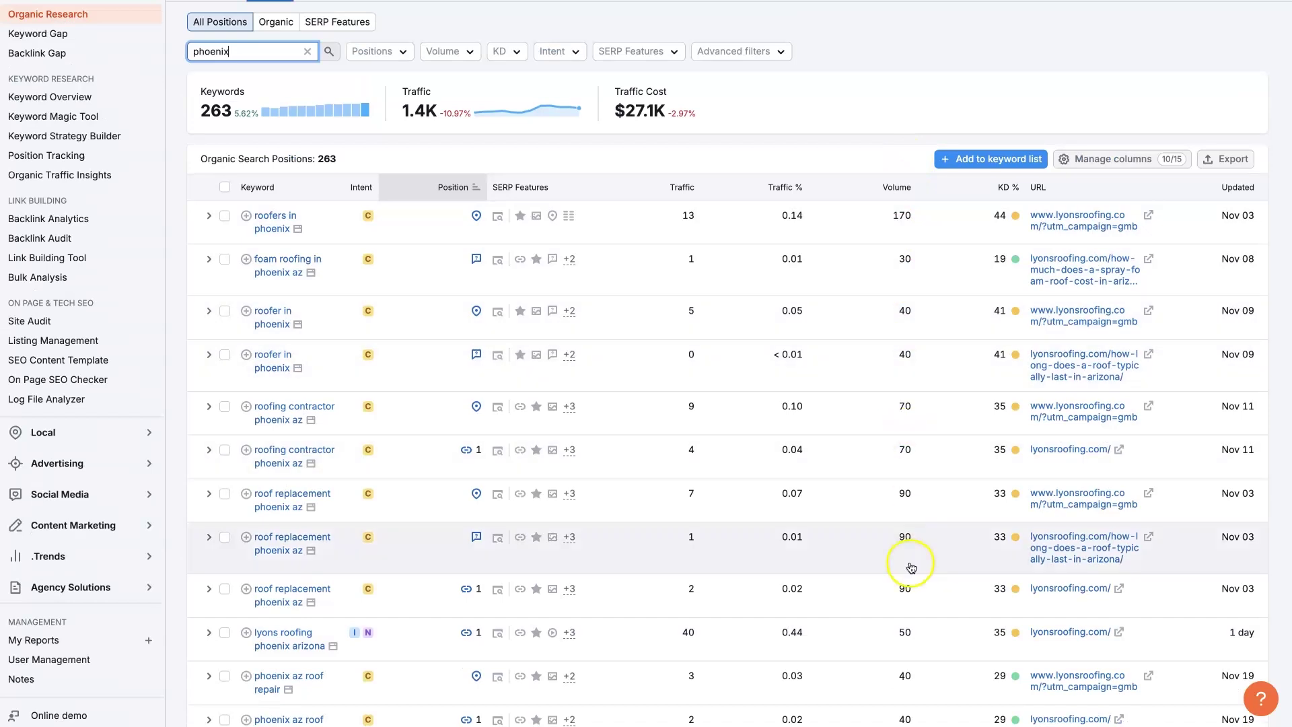
pyautogui.scroll(-6, 910, 567)
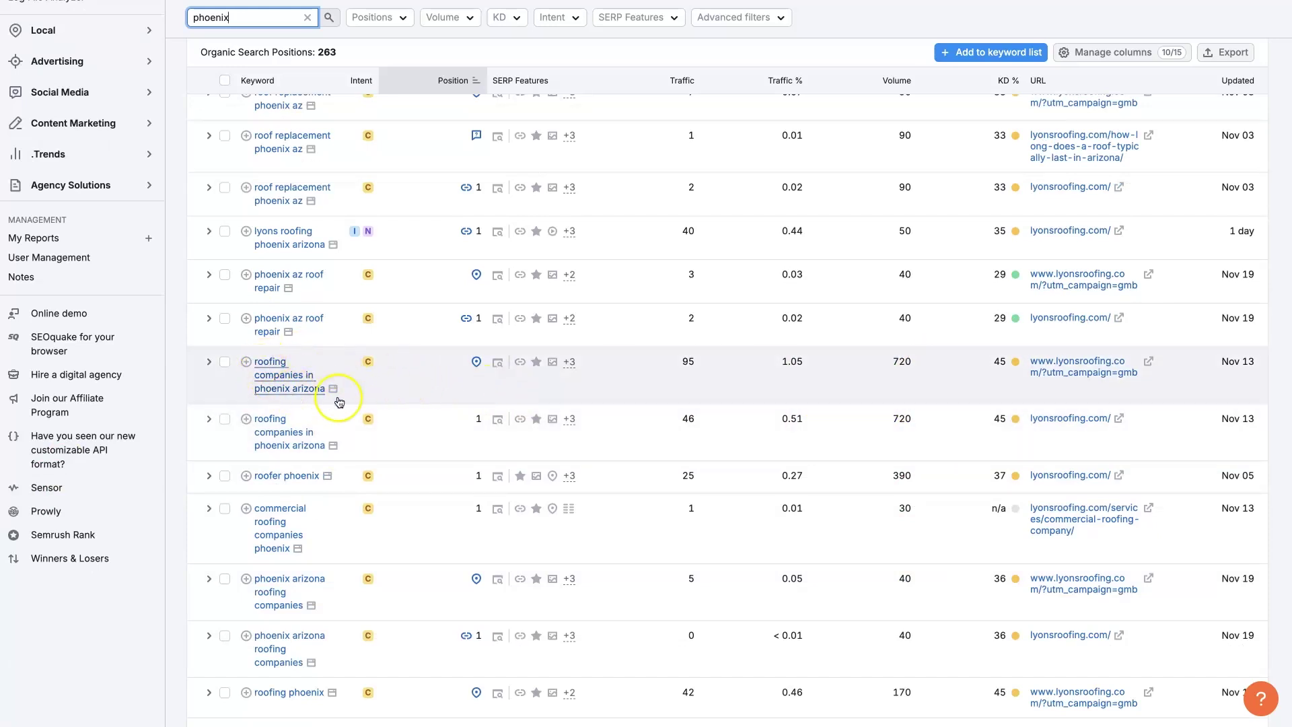
# - Examine the position 1 "phoenix" keywords, such as "roofing companies phoenix", including their sitelinks markers, traffic and volumes
pyautogui.scroll(-7, 902, 430)
pyautogui.scroll(-15, 906, 438)
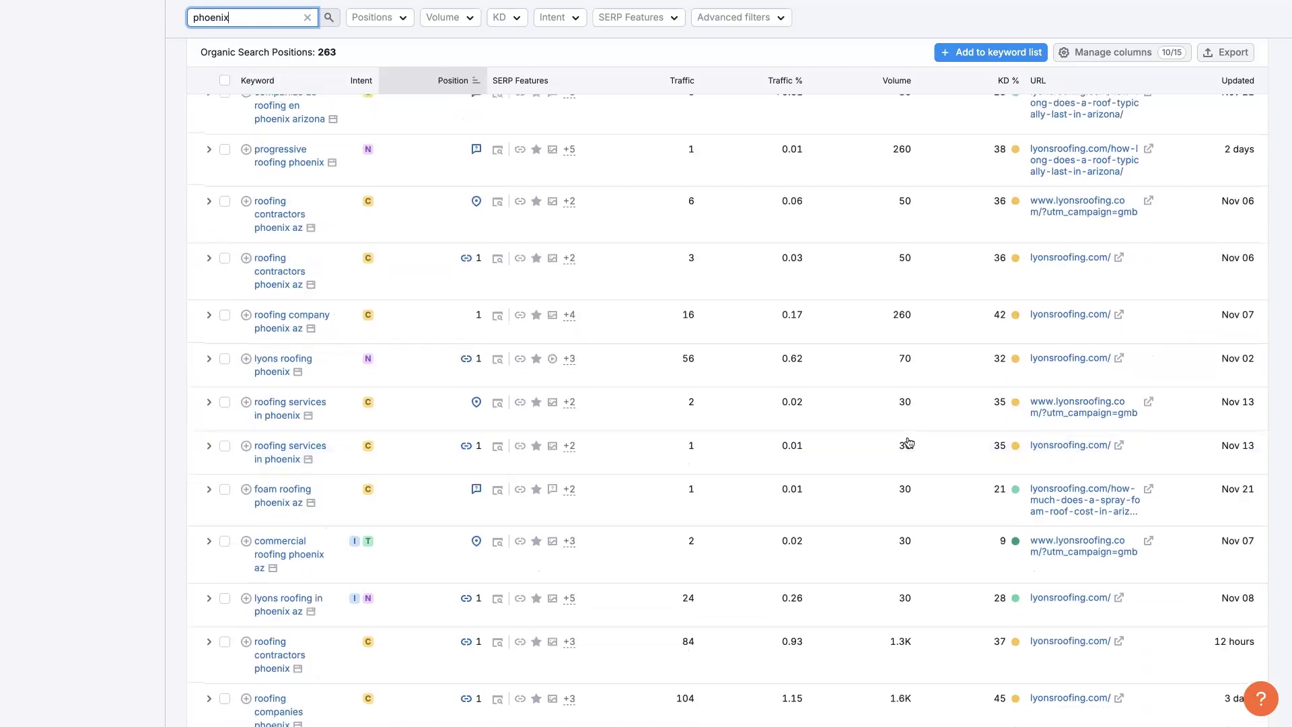
pyautogui.scroll(-1, 908, 443)
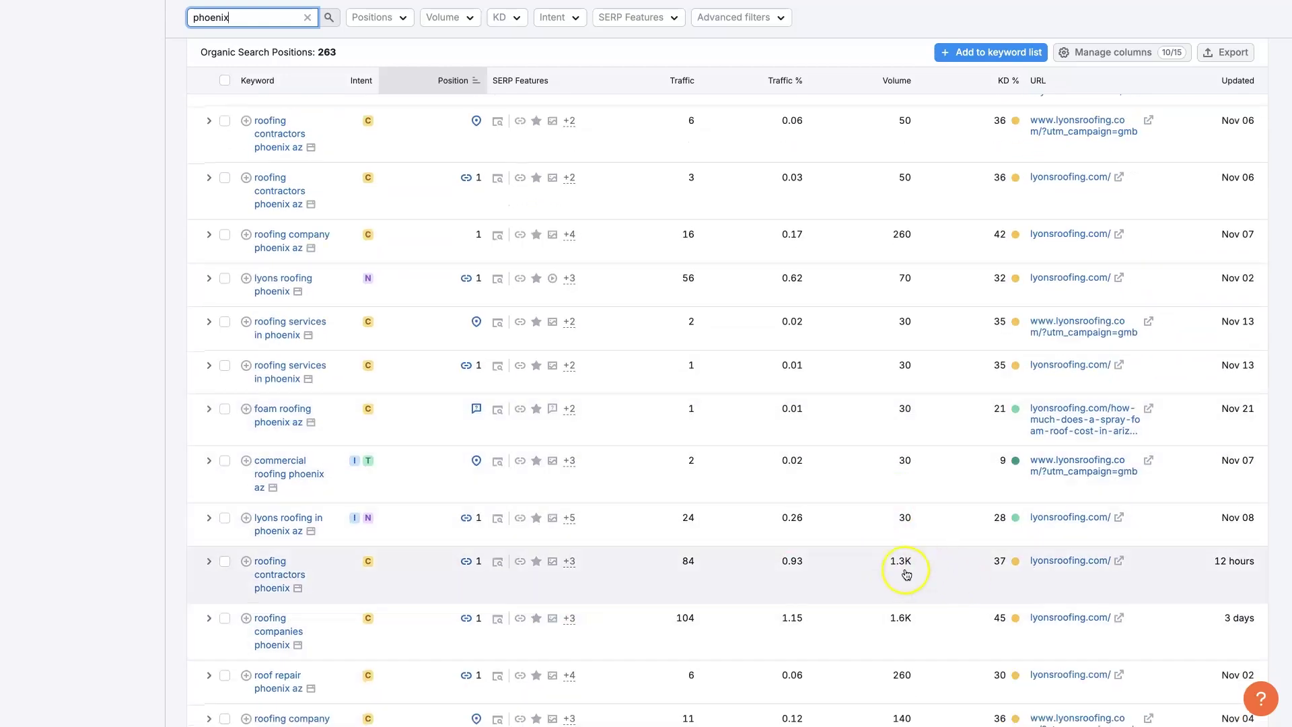
pyautogui.scroll(-1, 905, 574)
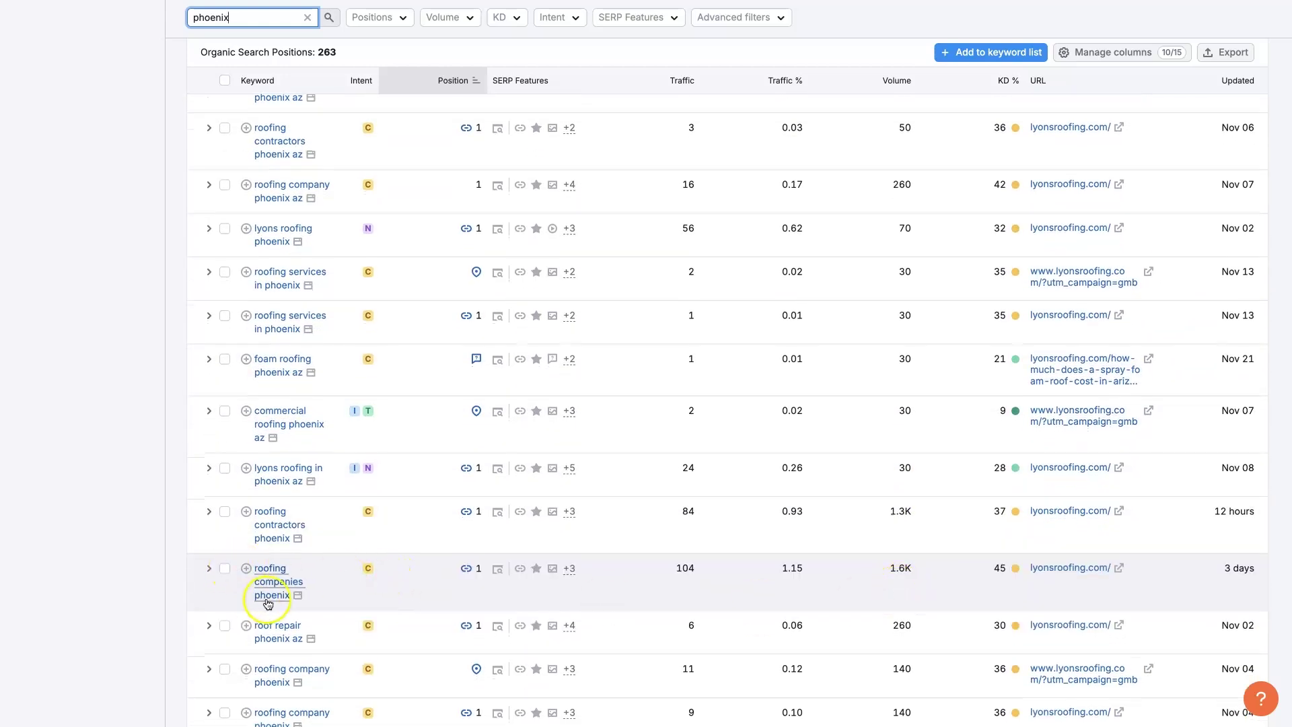
pyautogui.scroll(-1, 915, 586)
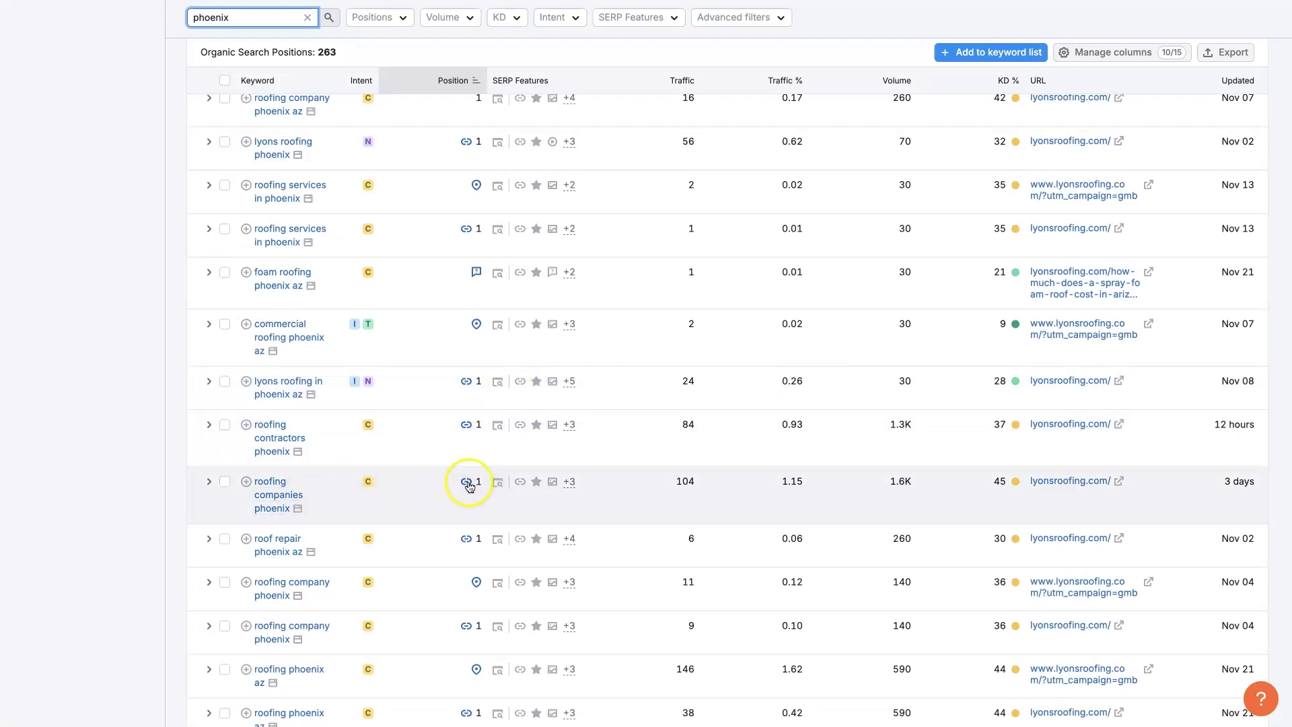
pyautogui.moveTo(471, 482)
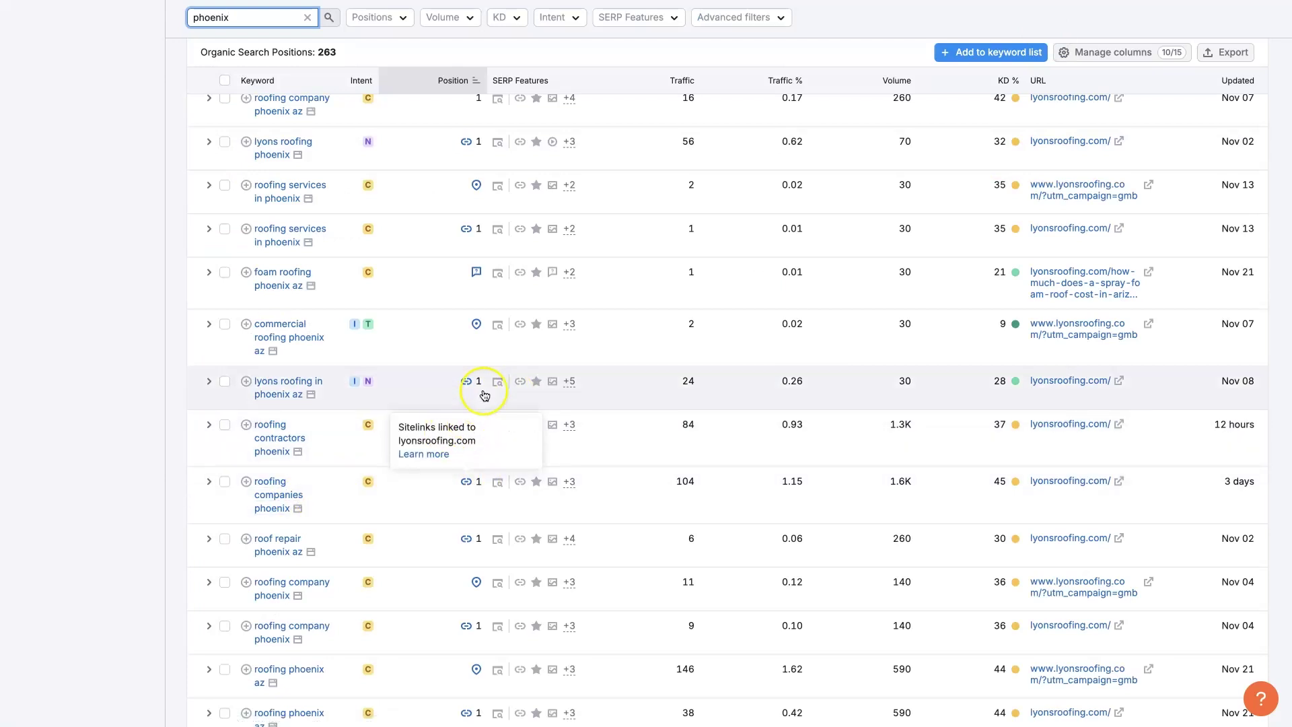
pyautogui.moveTo(463, 441)
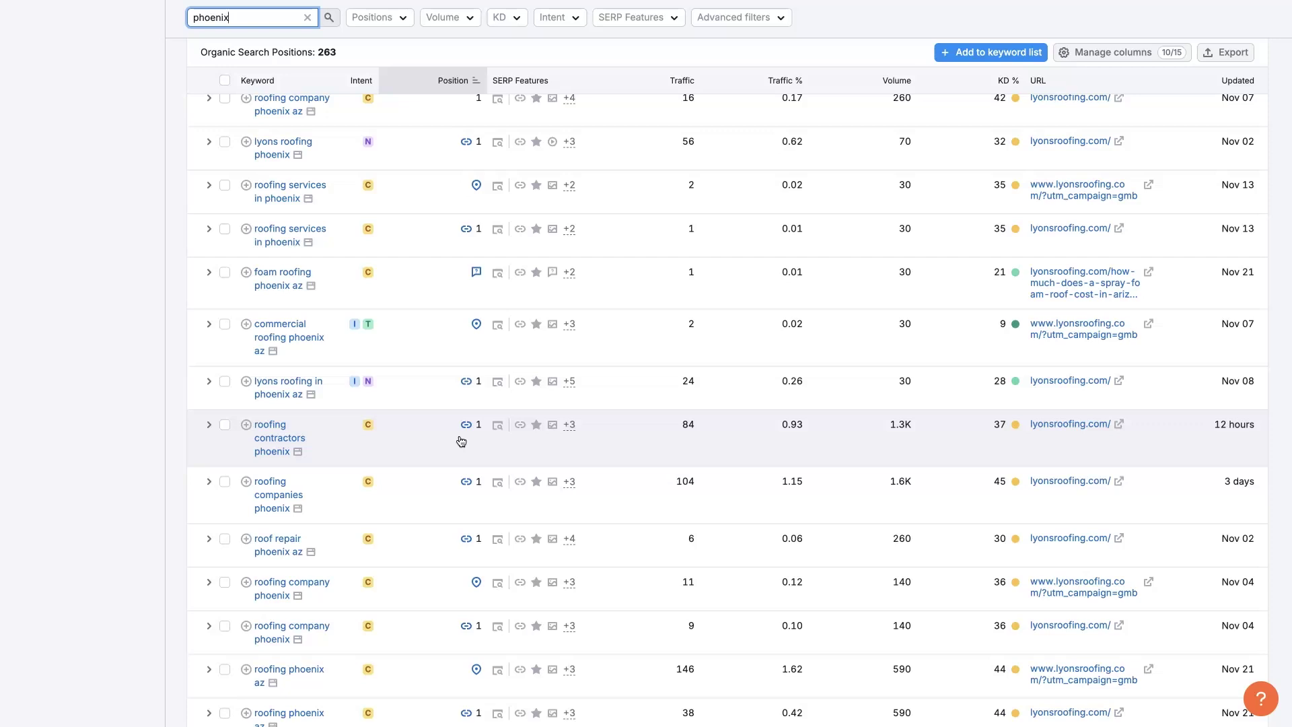
pyautogui.click(454, 433)
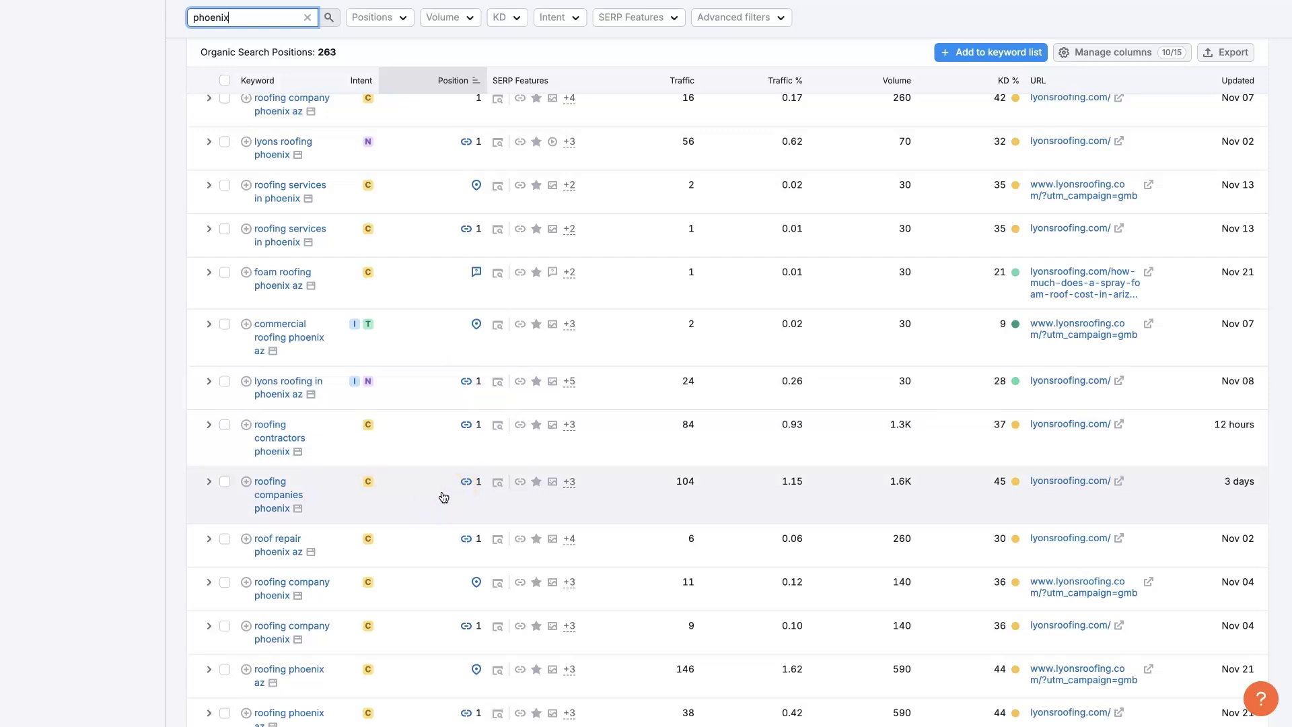
pyautogui.click(432, 491)
pyautogui.scroll(15, 801, 441)
pyautogui.click(1211, 337)
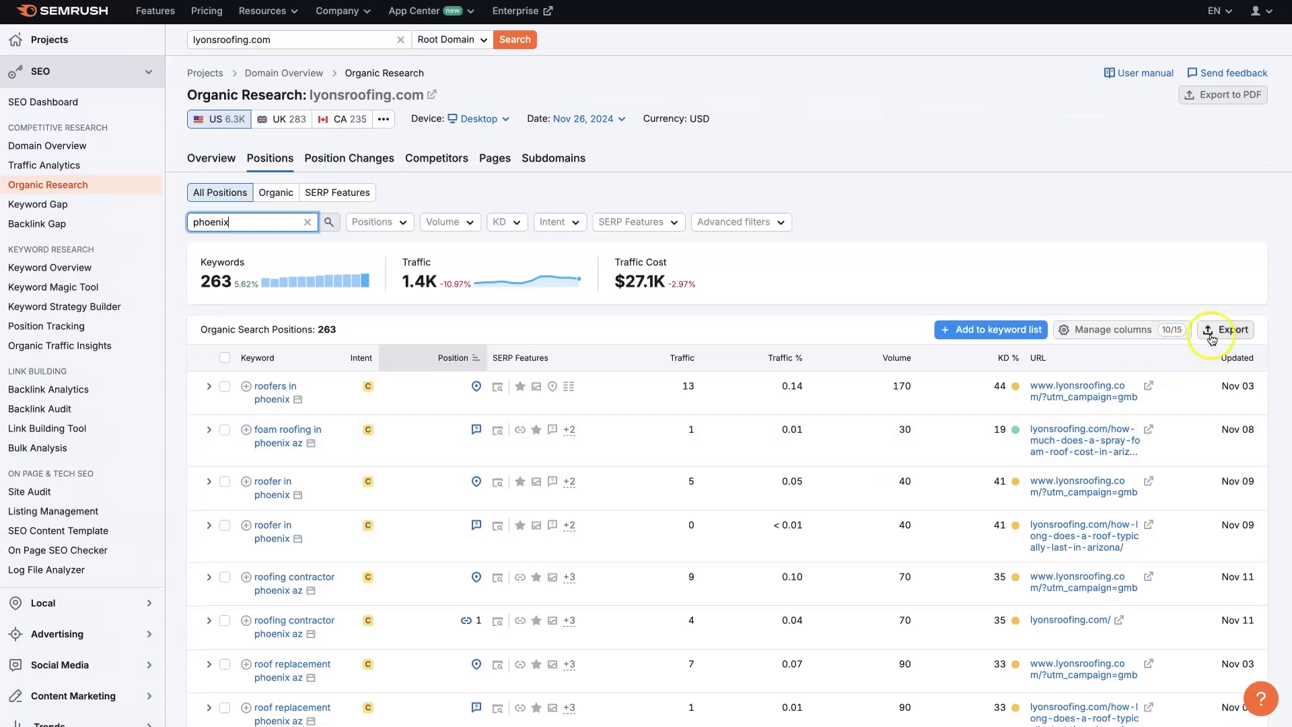
pyautogui.click(1211, 336)
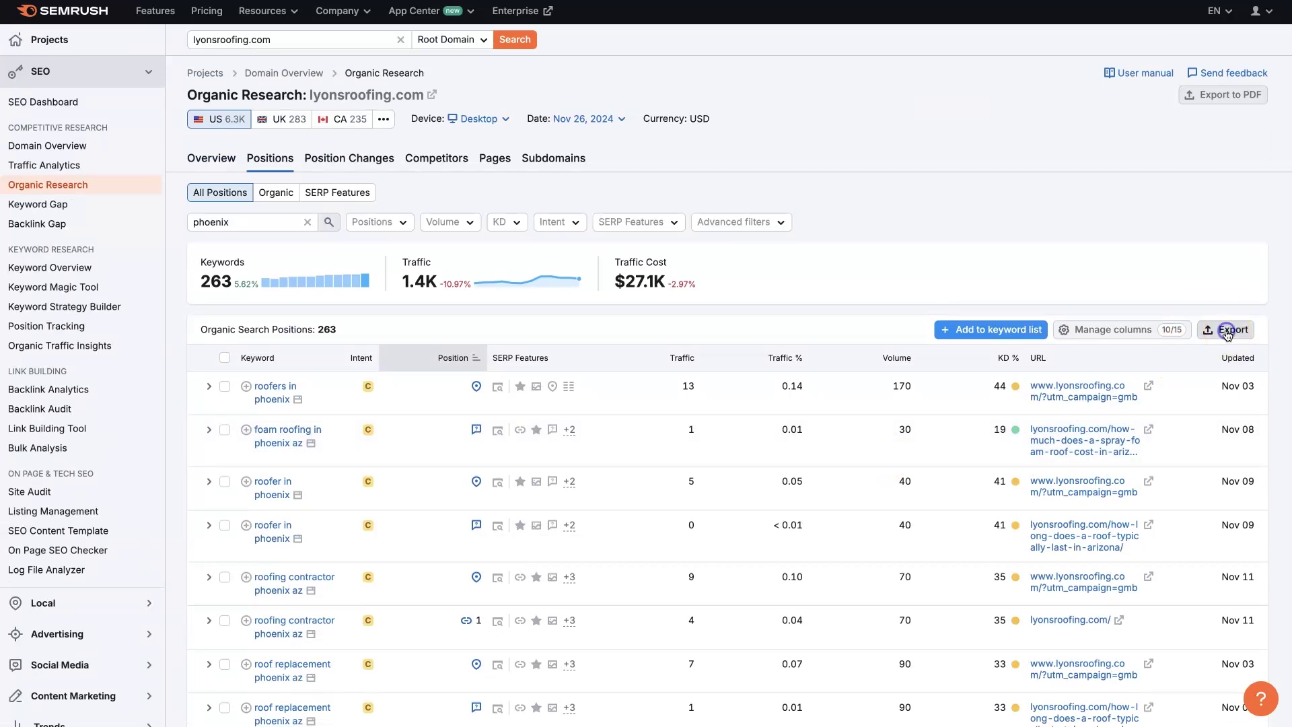
pyautogui.click(1082, 235)
pyautogui.moveTo(300, 330)
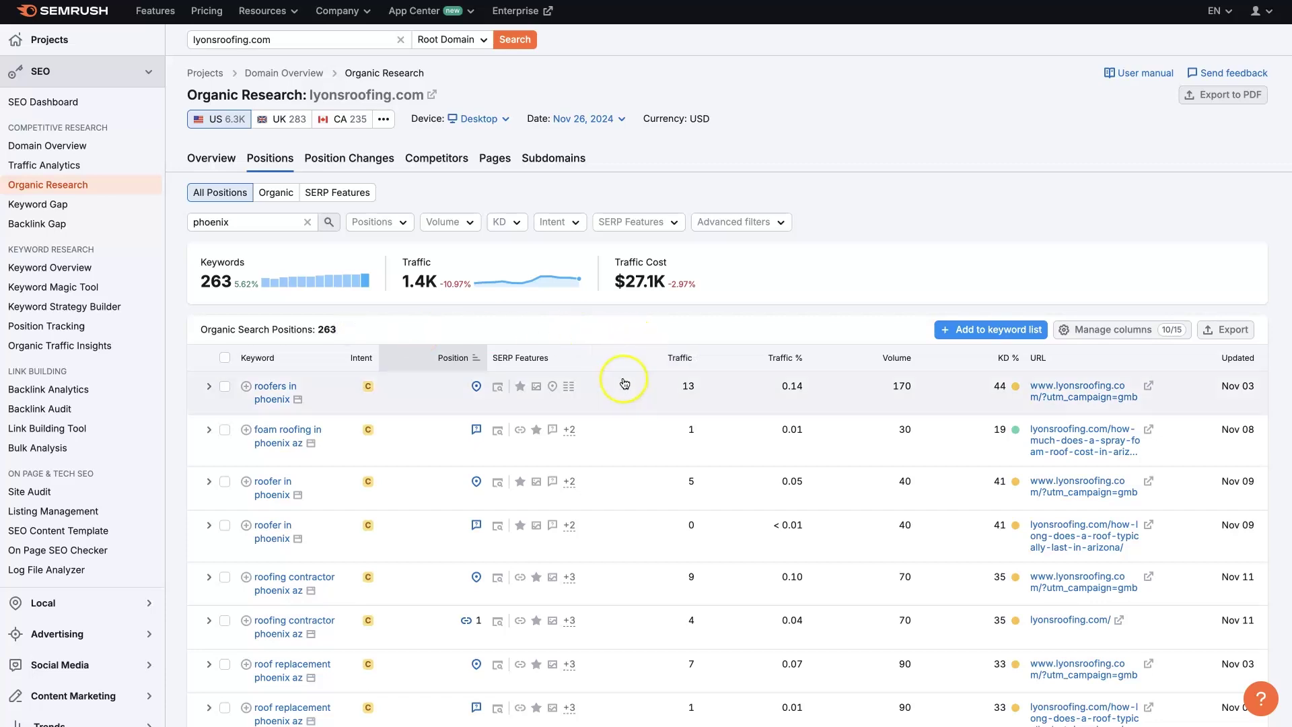
# - Sort the "phoenix" keywords by KD % in ascending order
pyautogui.scroll(-1, 632, 447)
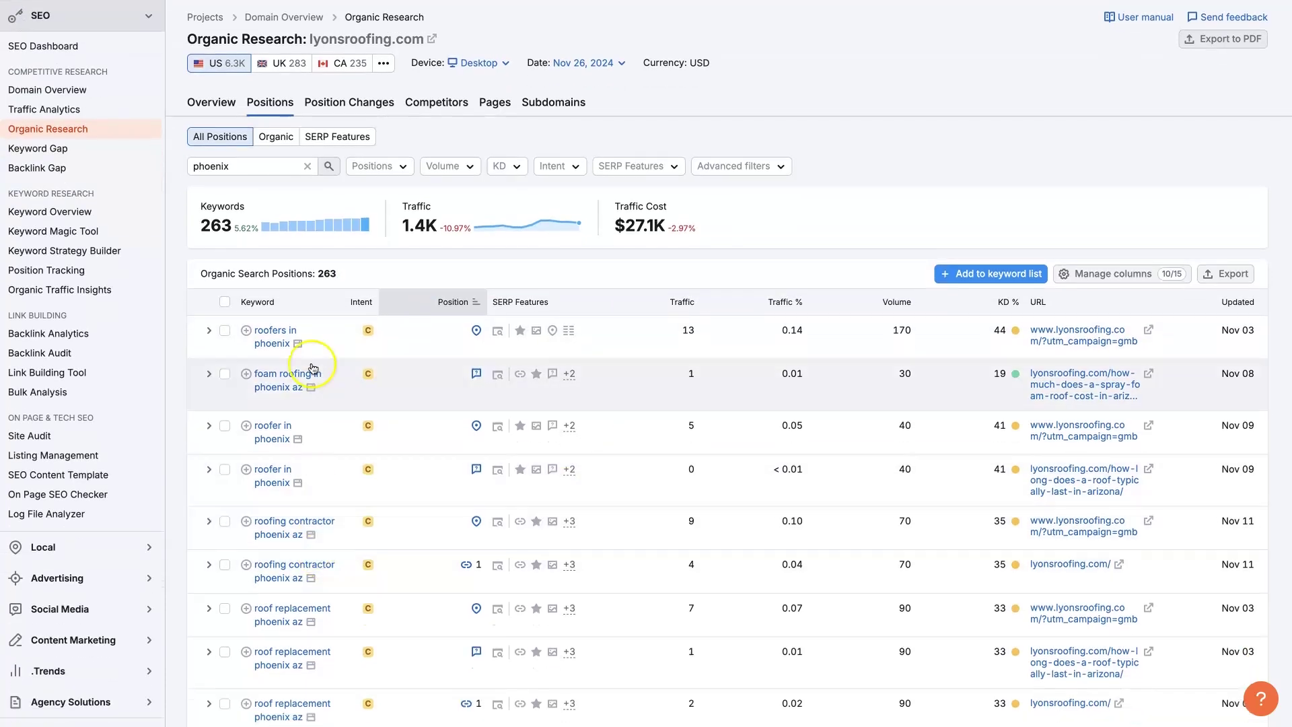
pyautogui.scroll(-2, 313, 628)
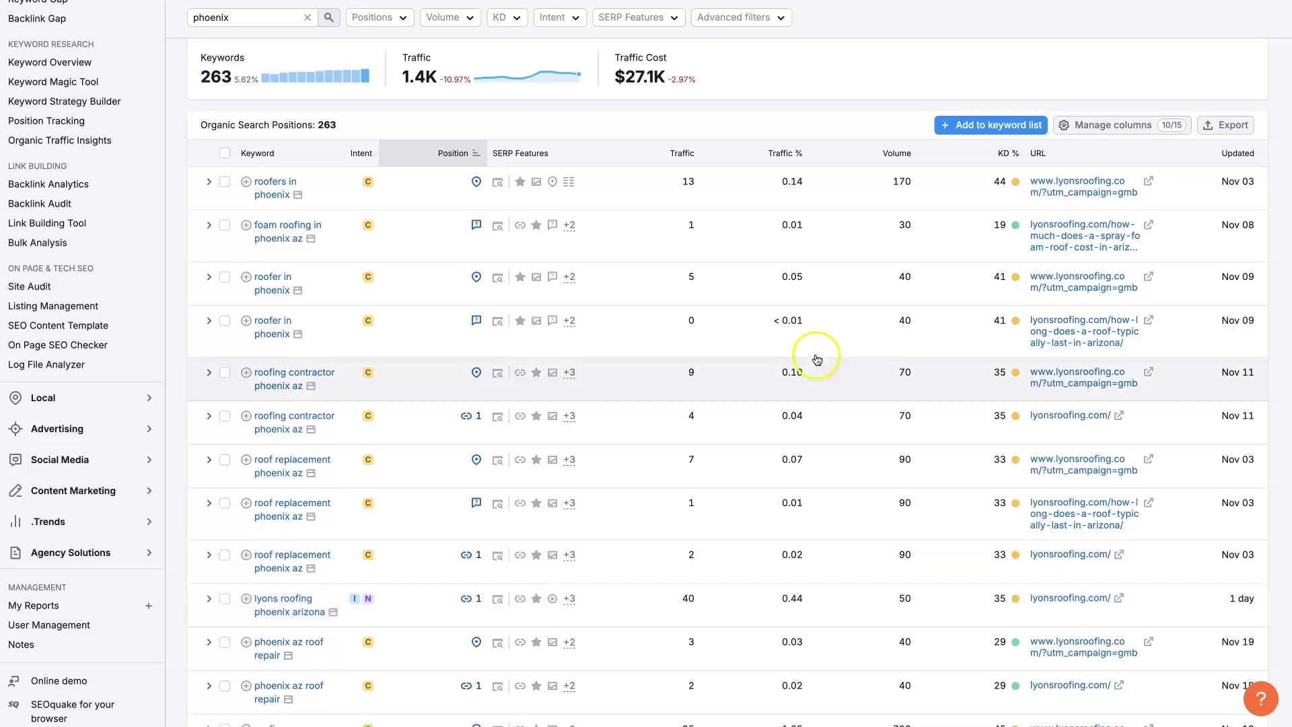
pyautogui.click(1005, 155)
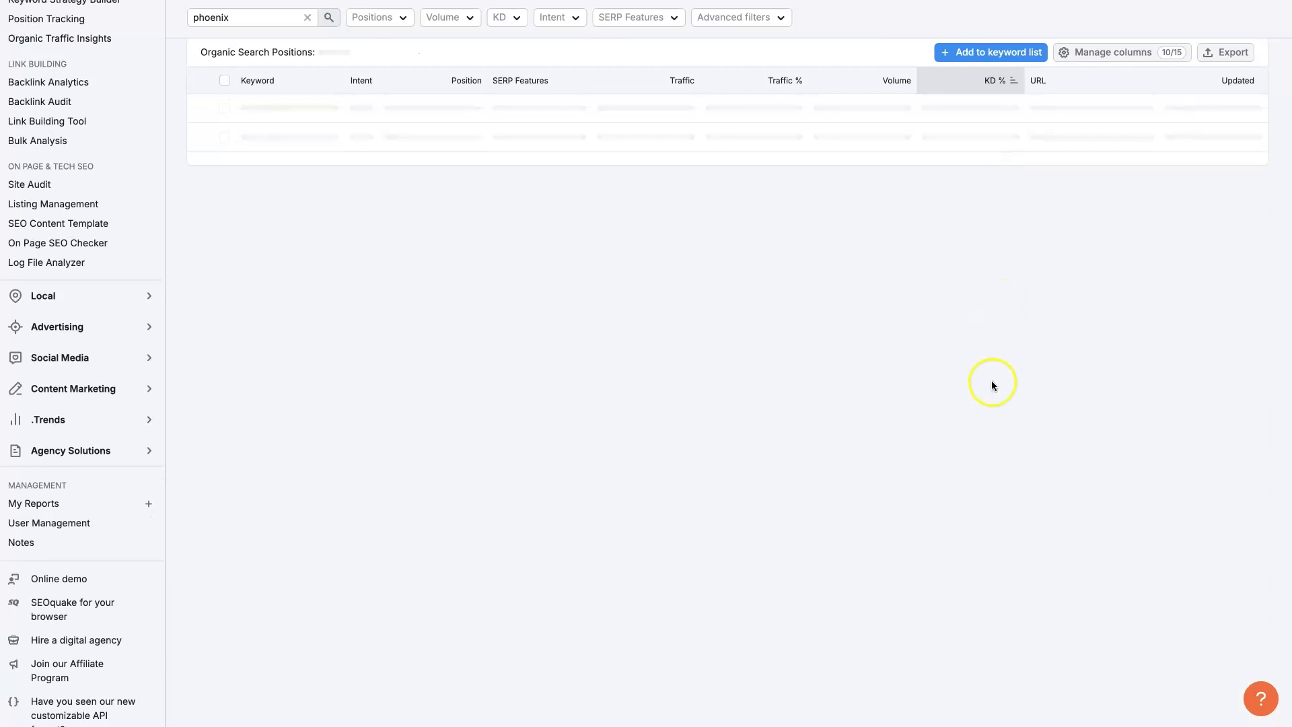
# - Examine the lowest-difficulty "phoenix" keywords and their ranking URLs, especially the service page ranking for "roof inspection phoenix"
pyautogui.scroll(2, 991, 381)
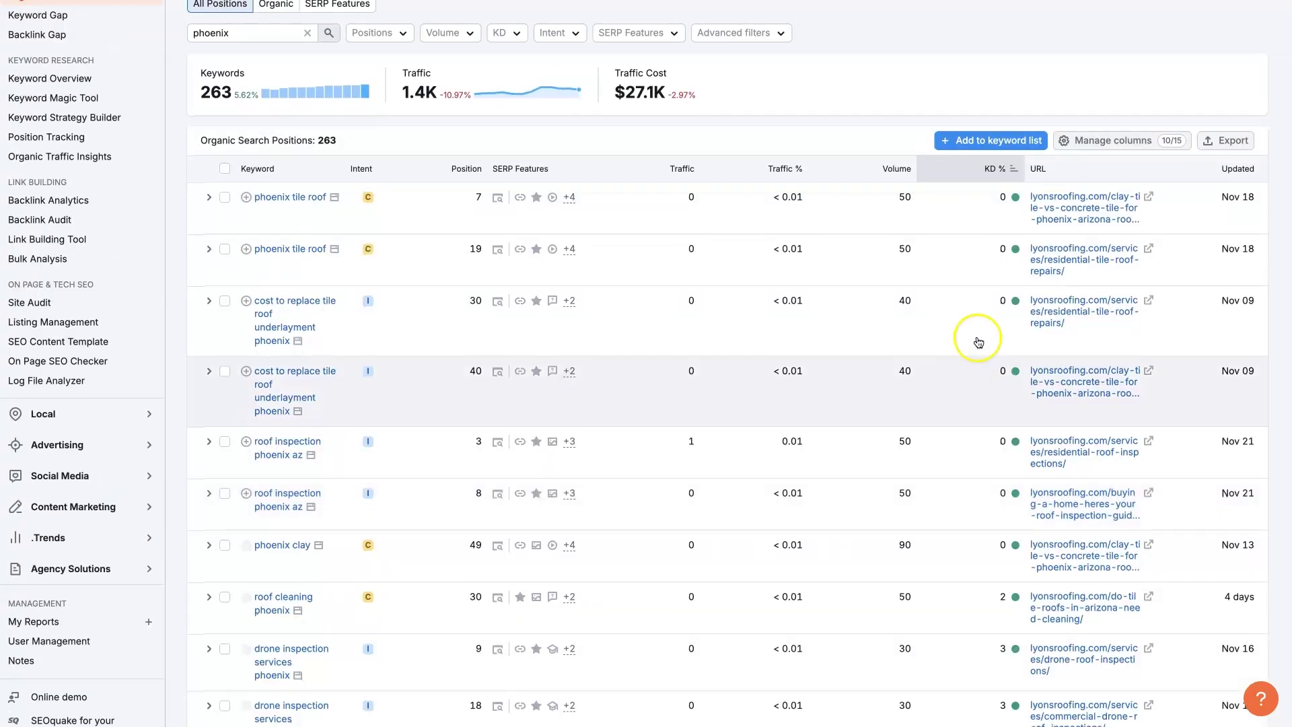
pyautogui.scroll(-5, 979, 342)
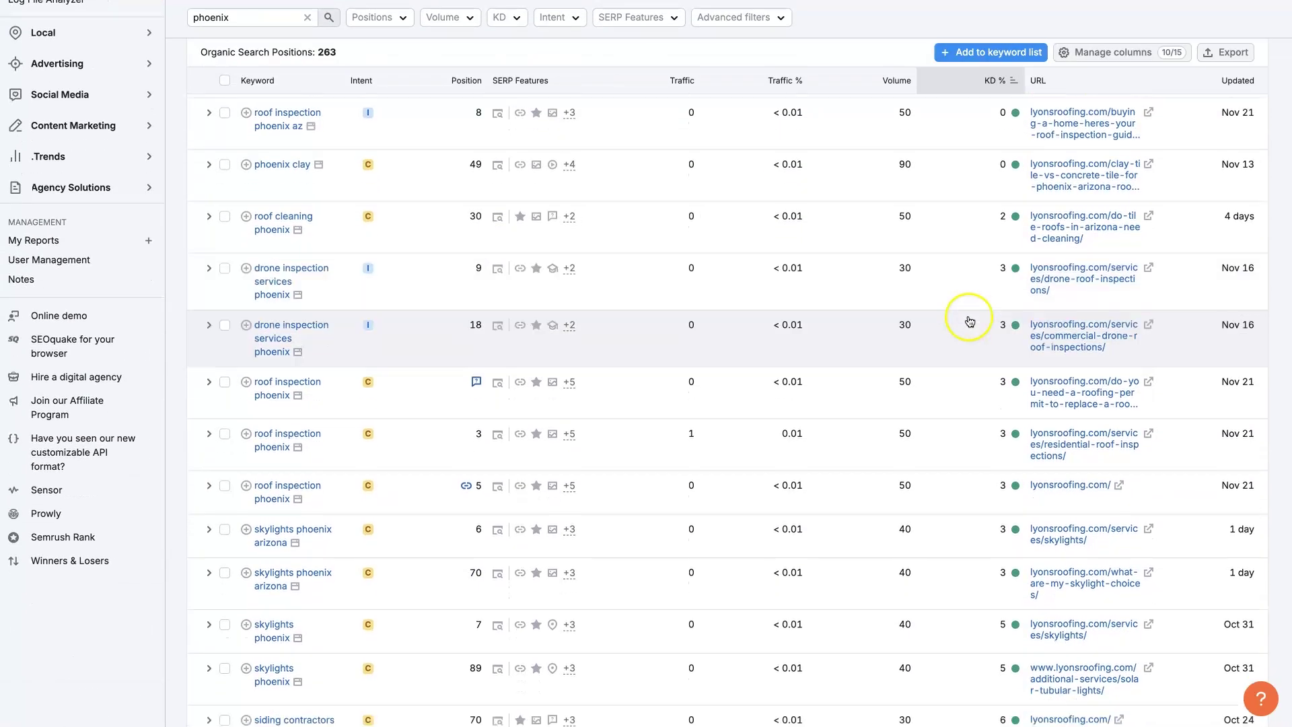
pyautogui.scroll(-1, 275, 350)
pyautogui.scroll(-3, 275, 350)
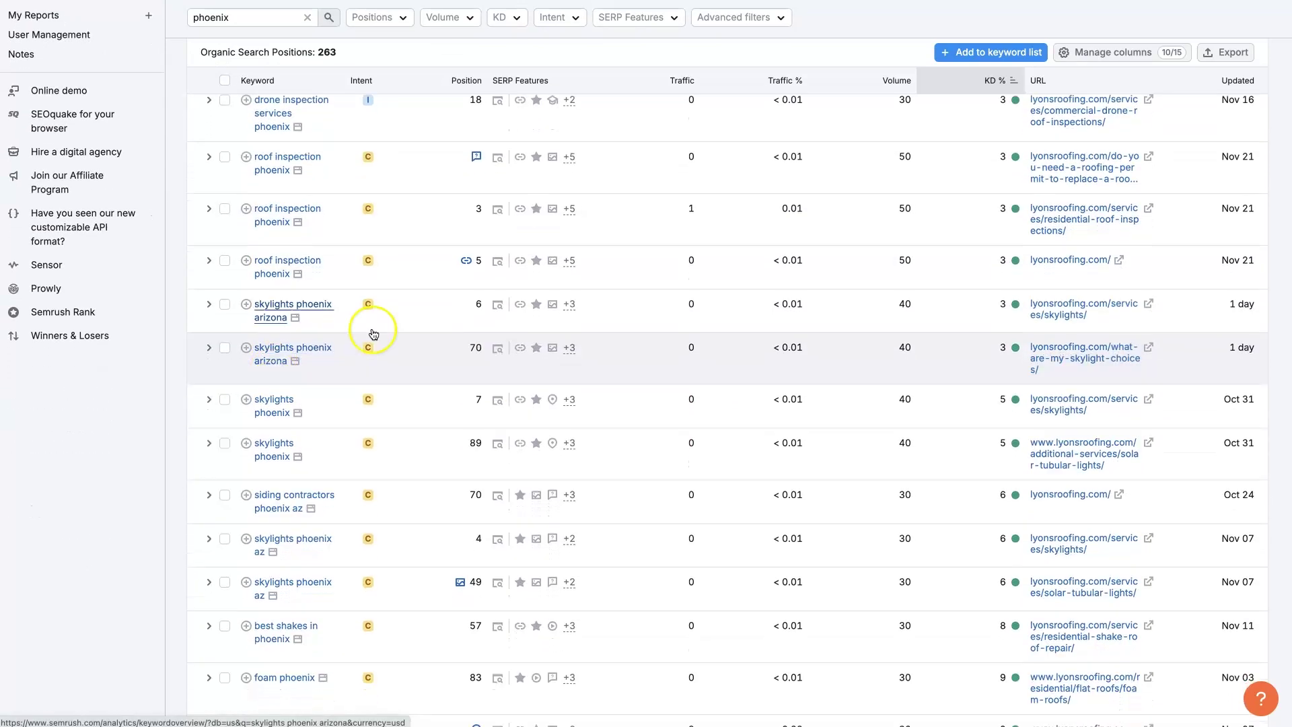
pyautogui.scroll(2, 373, 335)
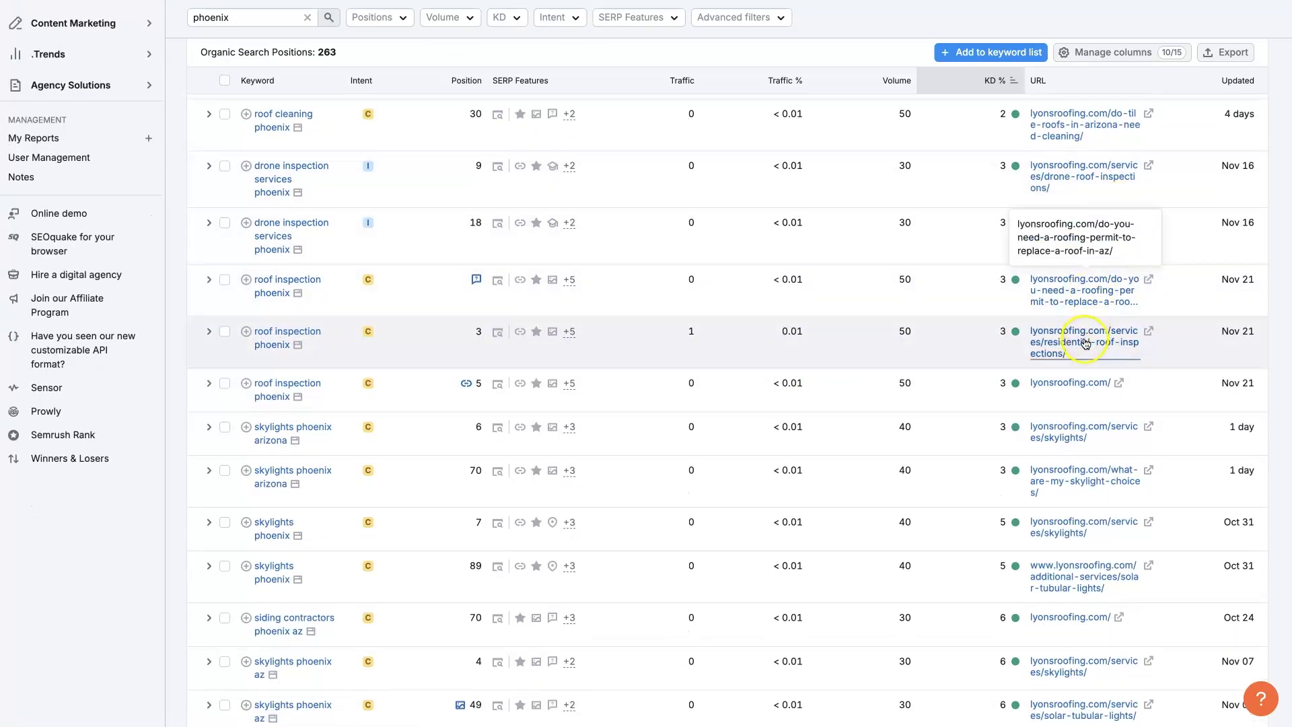
pyautogui.scroll(-2, 326, 363)
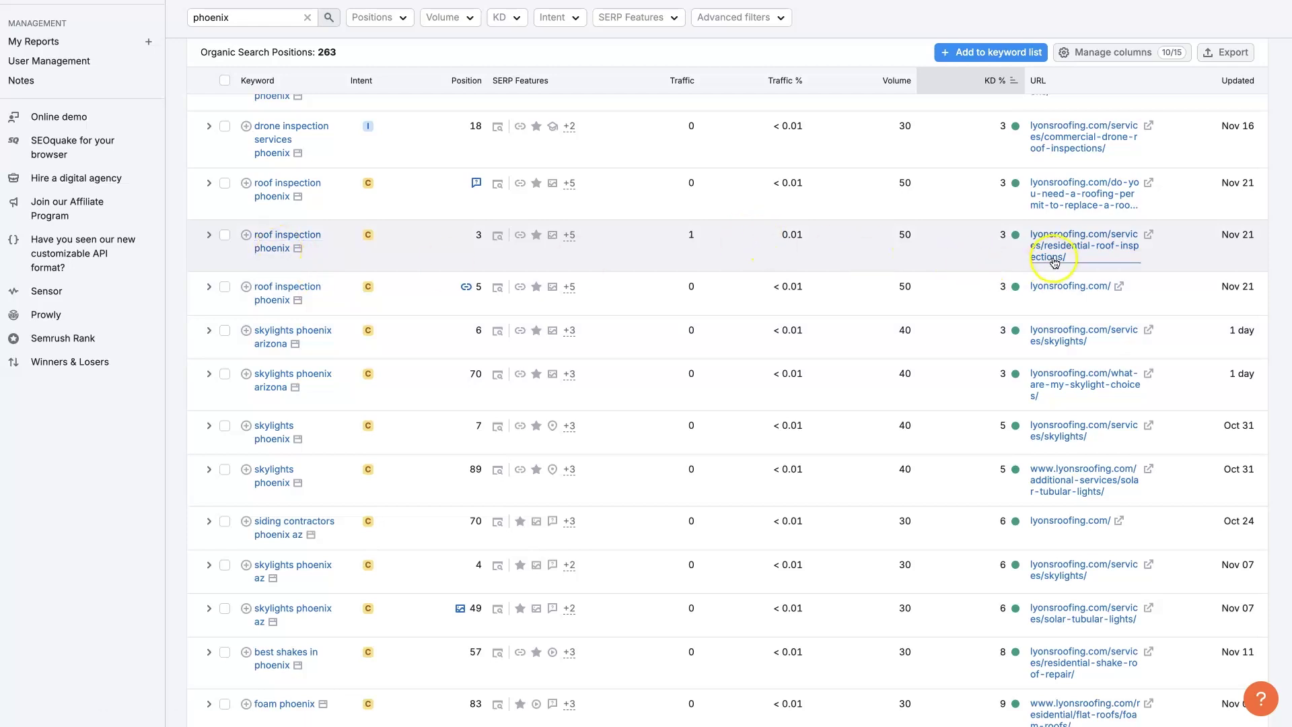
pyautogui.click(952, 258)
pyautogui.moveTo(1006, 235)
pyautogui.scroll(-6, 966, 239)
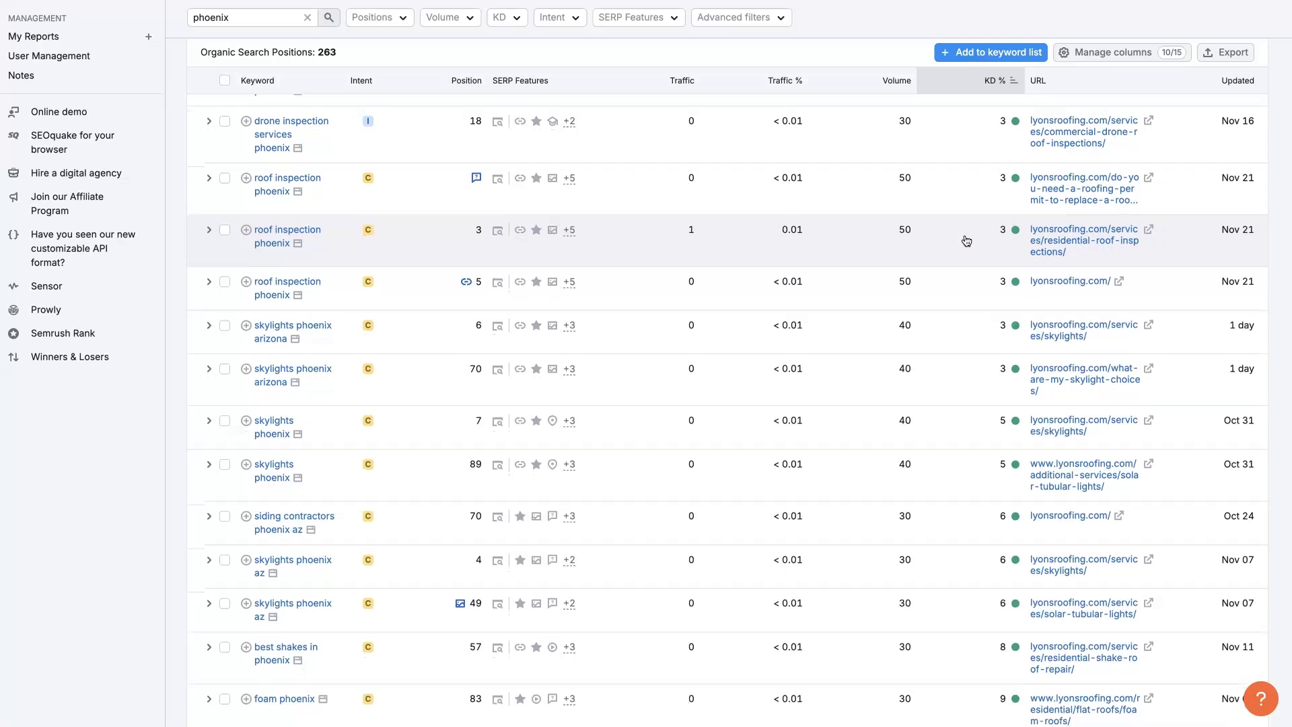
# - Review the remaining "phoenix" keywords on the first results page, comparing volume and difficulty for terms like "phoenix roofing"
pyautogui.scroll(-20, 900, 440)
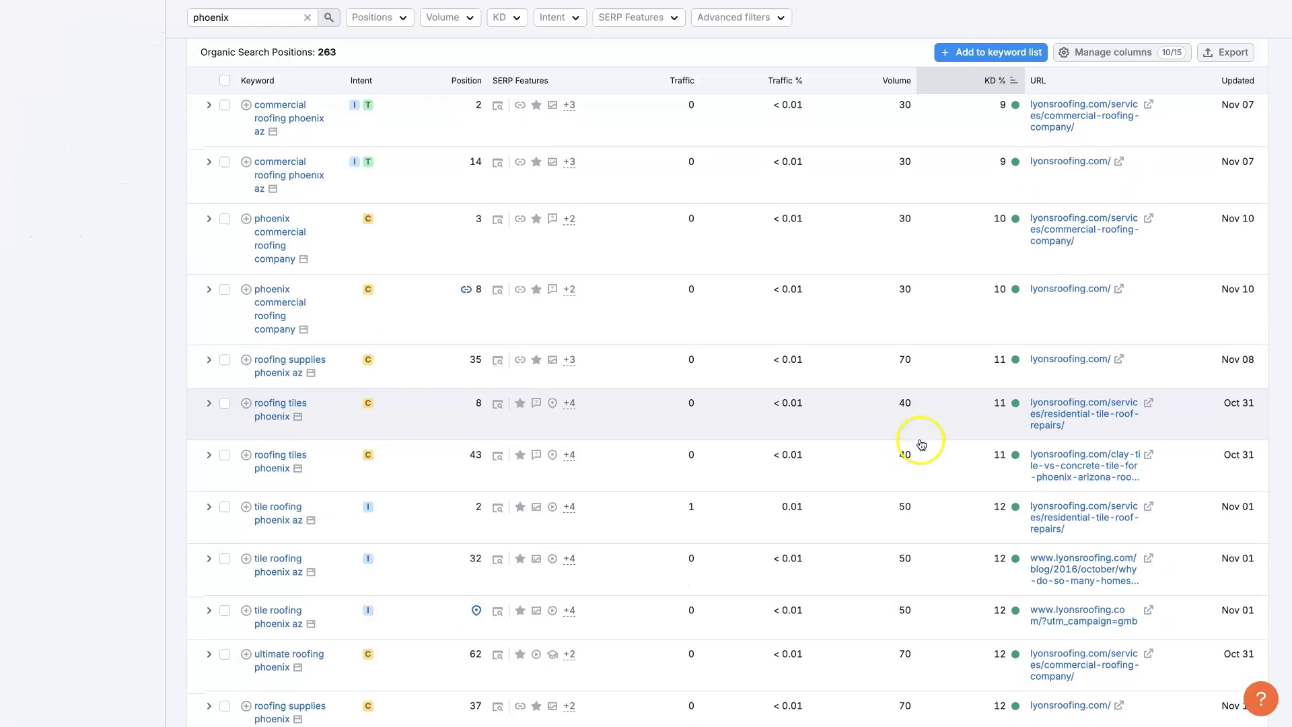
pyautogui.scroll(-20, 937, 446)
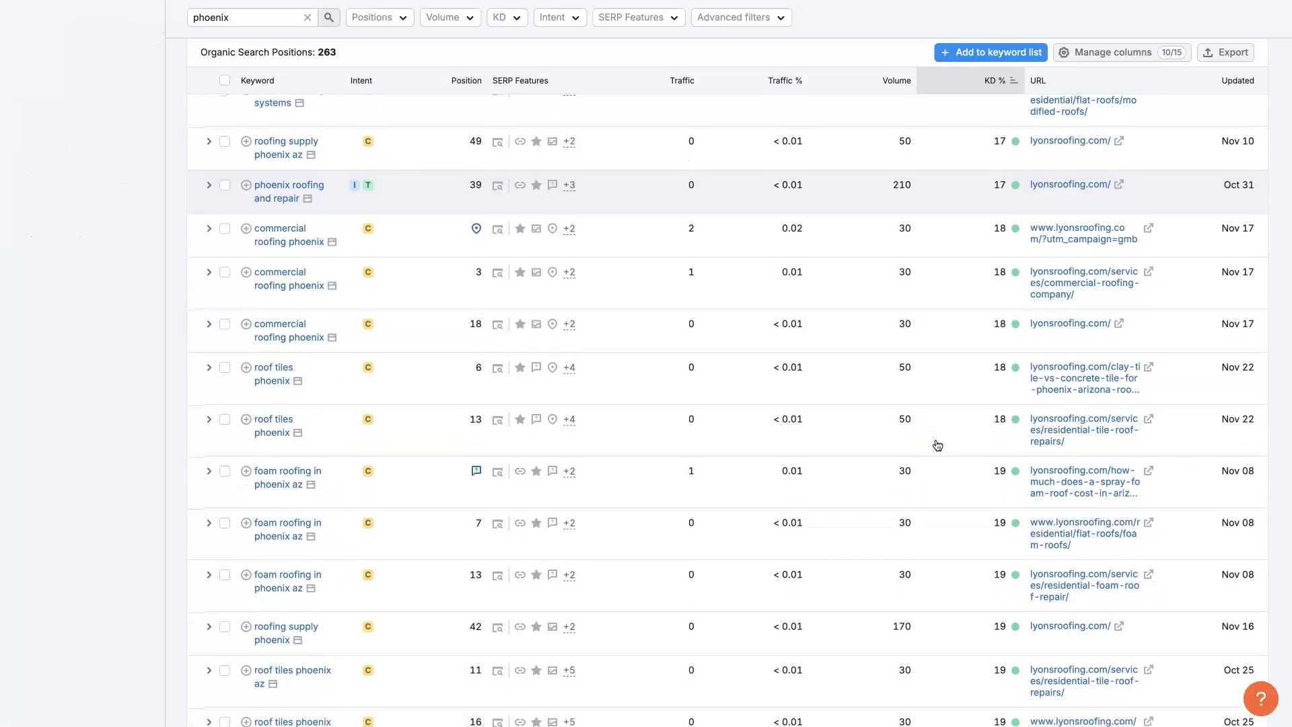
pyautogui.scroll(-6, 937, 446)
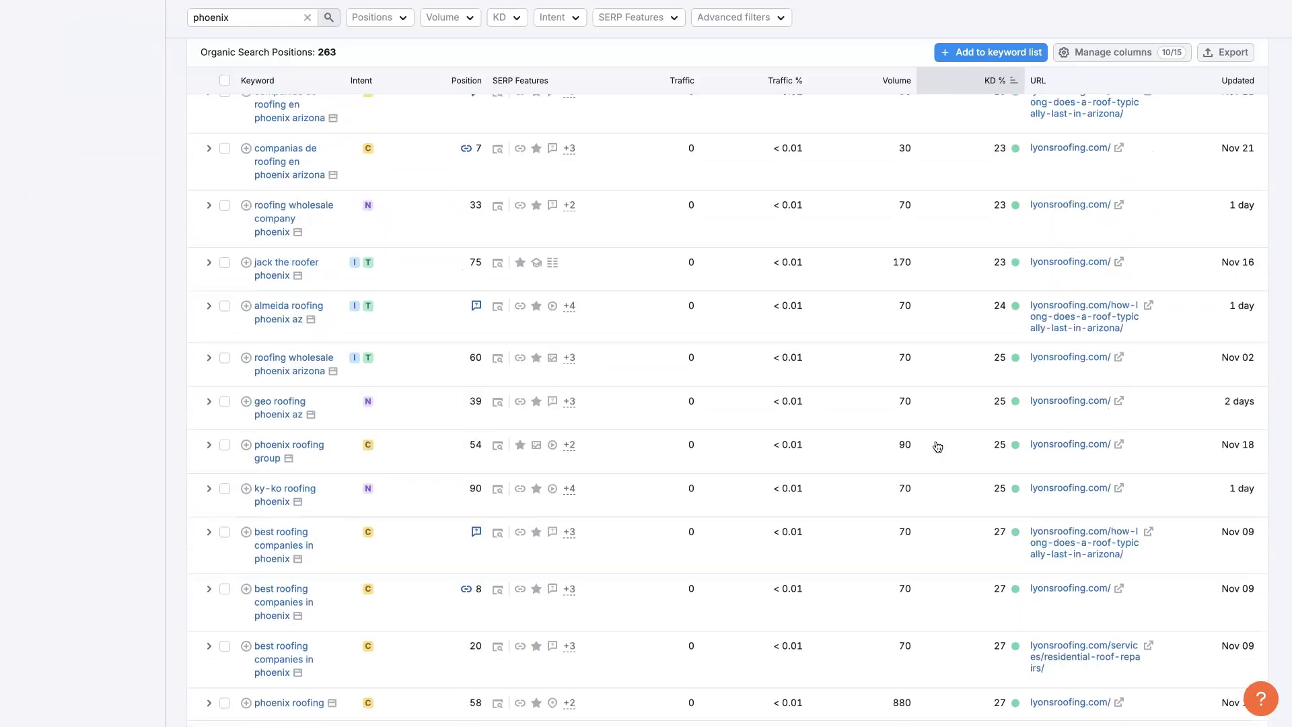
pyautogui.scroll(-1, 937, 447)
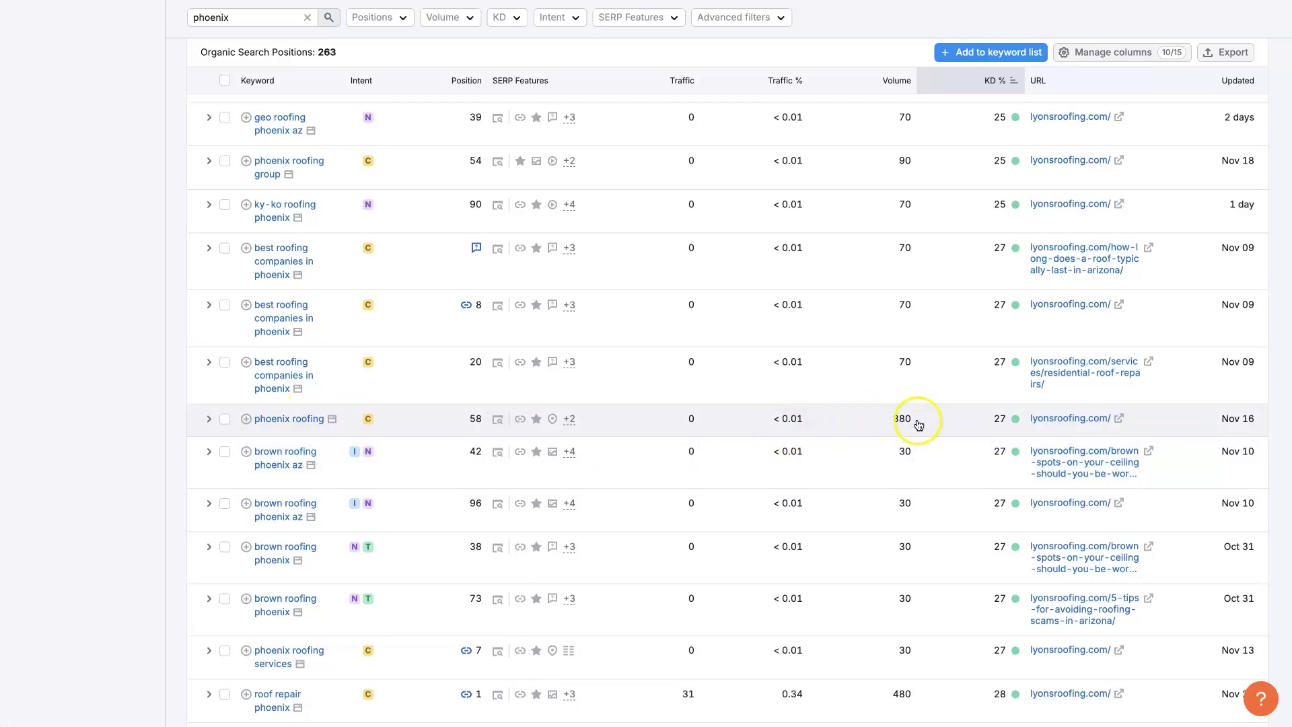
pyautogui.moveTo(1007, 422)
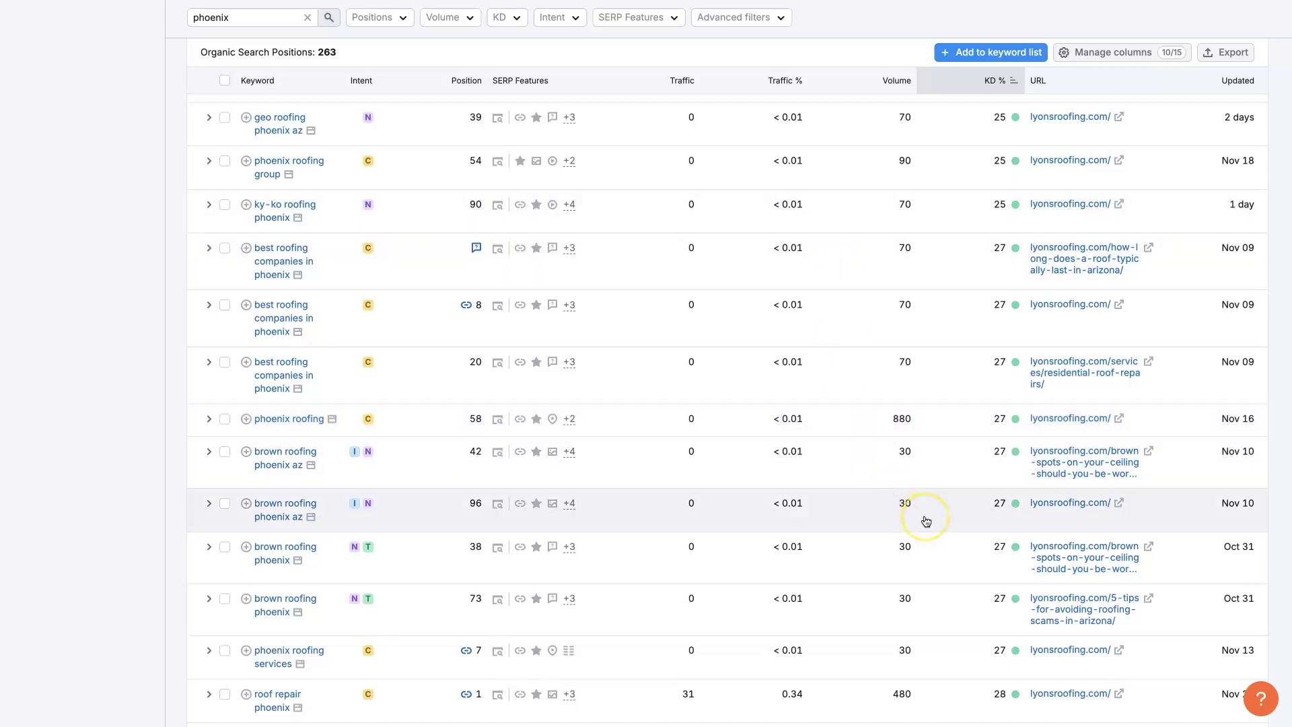
pyautogui.scroll(-5, 925, 522)
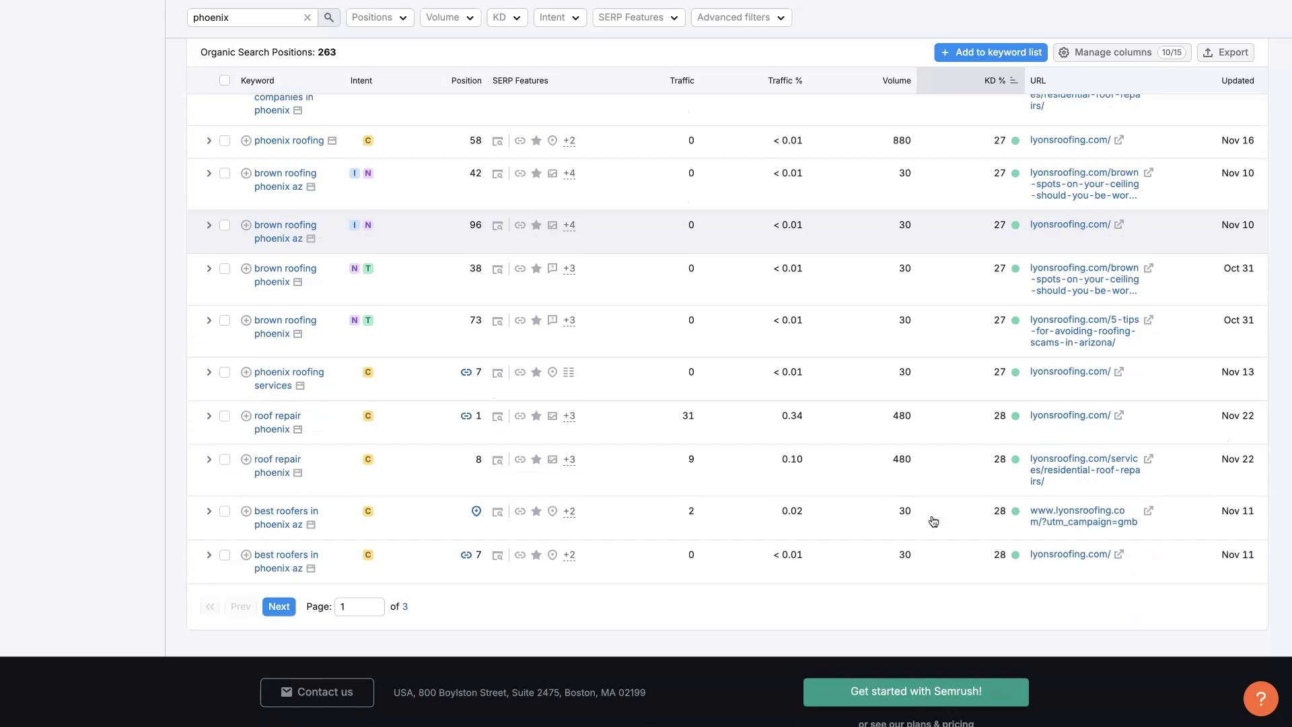
pyautogui.scroll(15, 928, 522)
pyautogui.scroll(10, 932, 520)
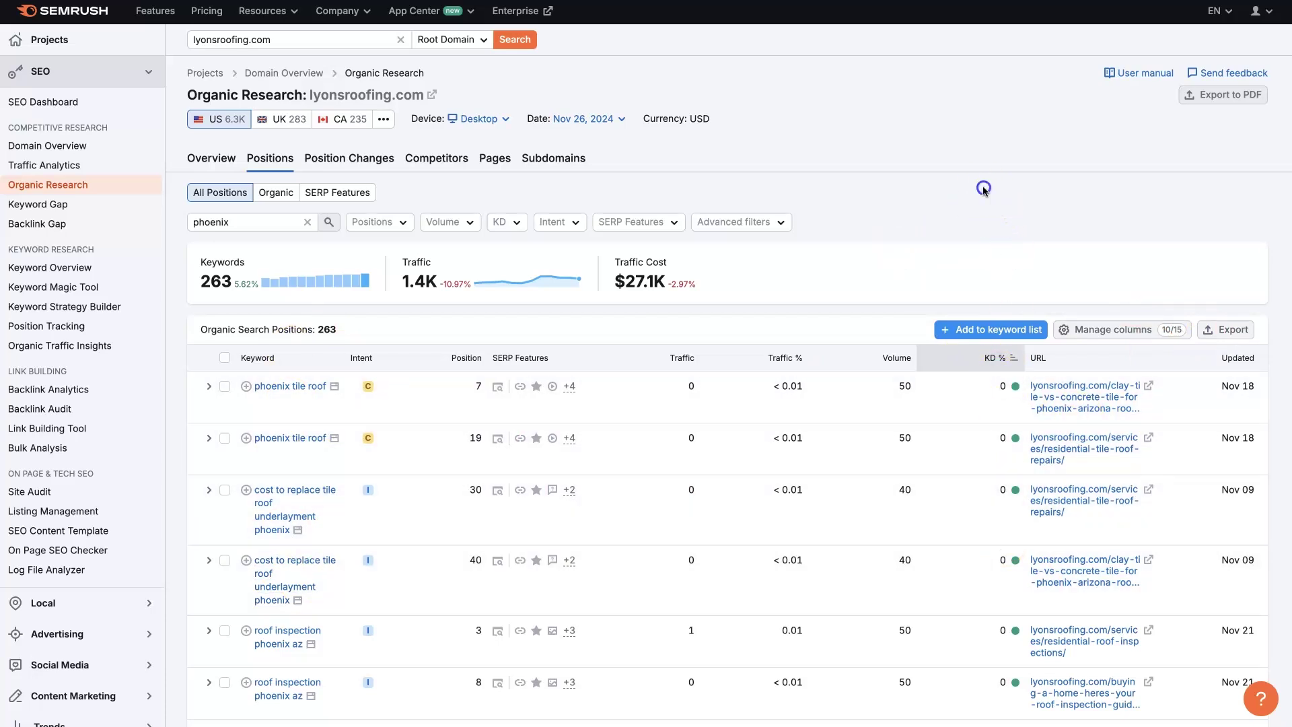
# - Open the domain's backlinks report in a new tab from Domain Overview and return to the organic positions
pyautogui.hotkey('ctrl', 'shift', 'Tab')
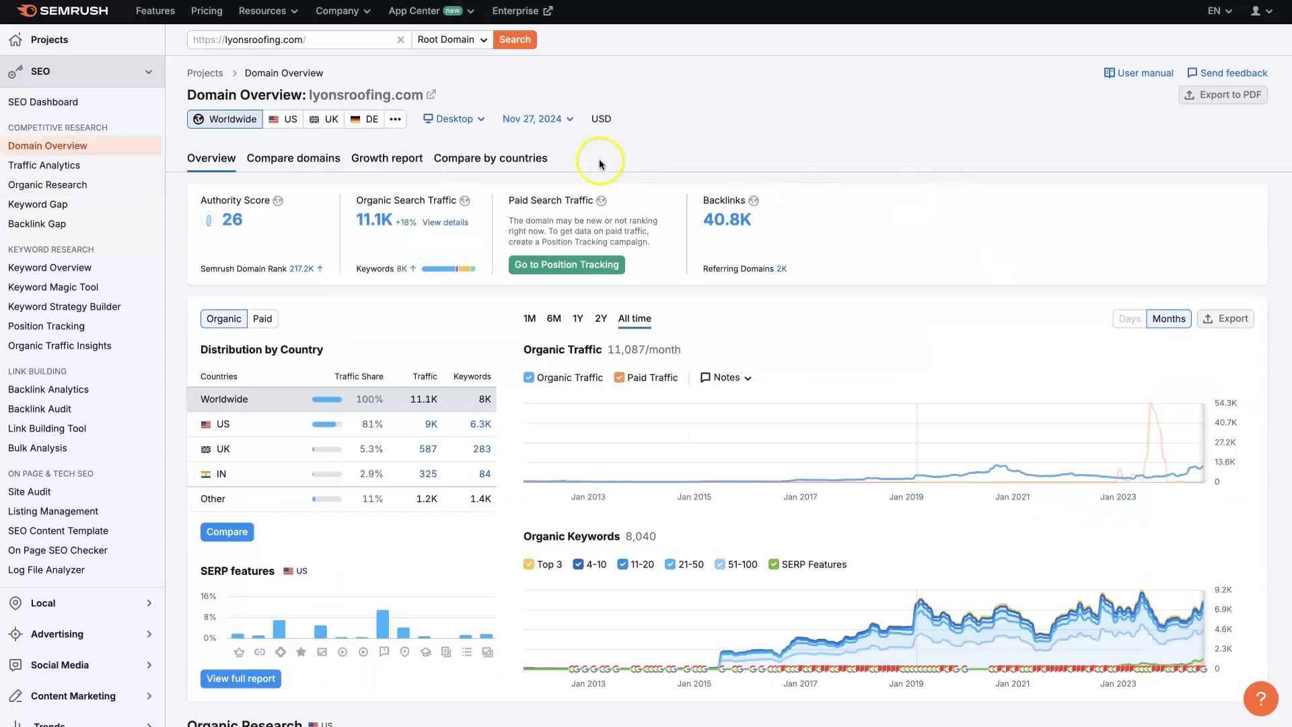
pyautogui.rightClick(736, 222)
pyautogui.click(751, 225)
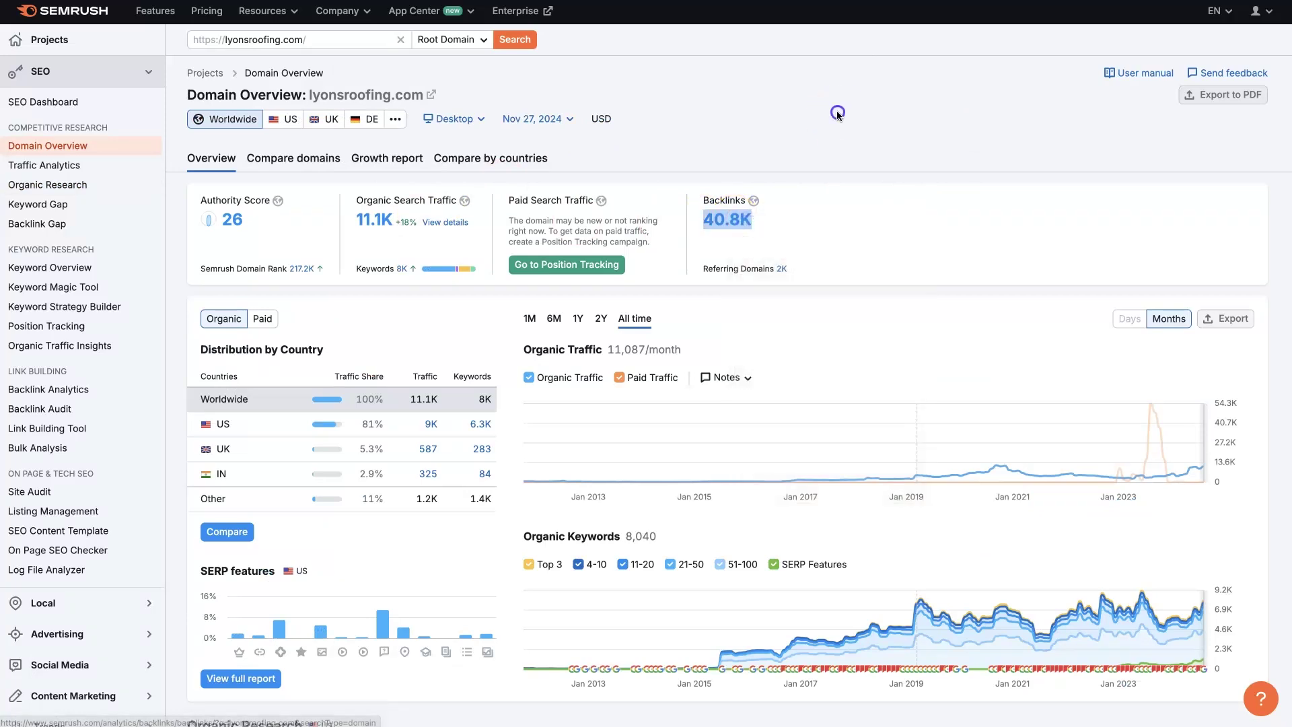
pyautogui.hotkey('ctrl', 'Tab')
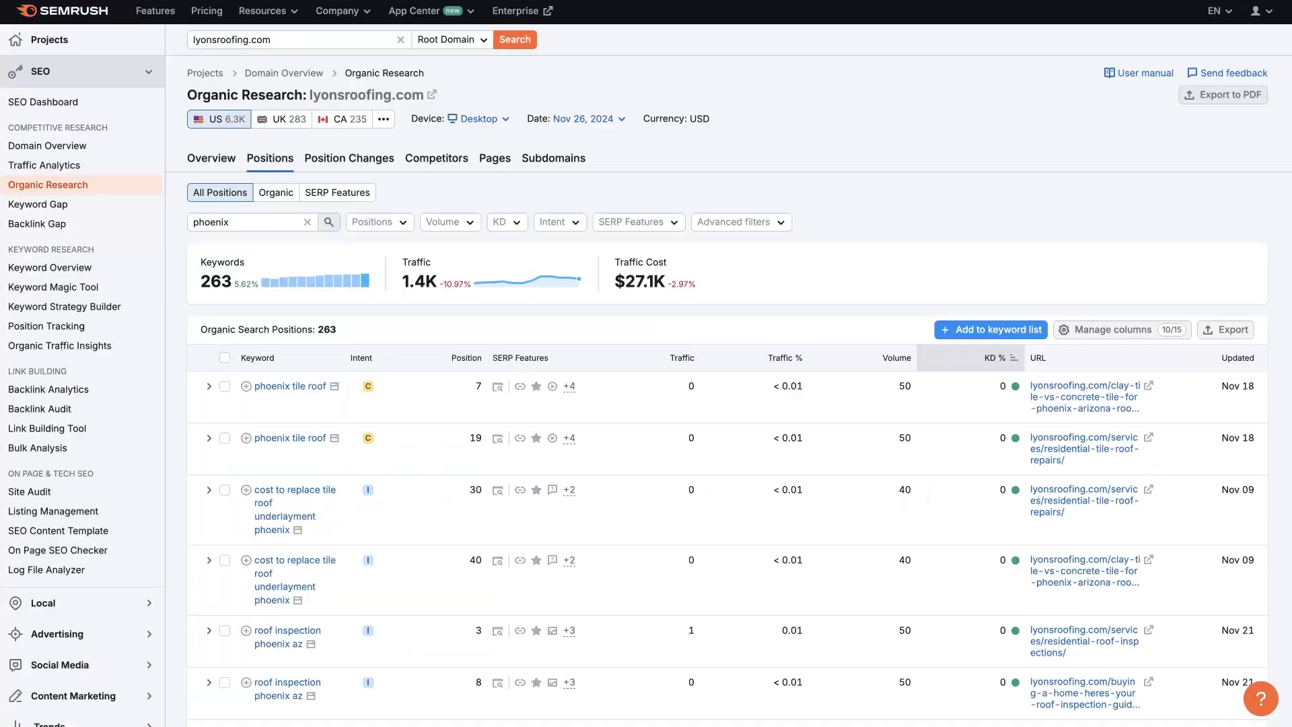
# - Open the residential roof repairs page ranking for "roof repair phoenix" and examine its headings and content
pyautogui.scroll(-1, 998, 407)
pyautogui.scroll(-20, 998, 407)
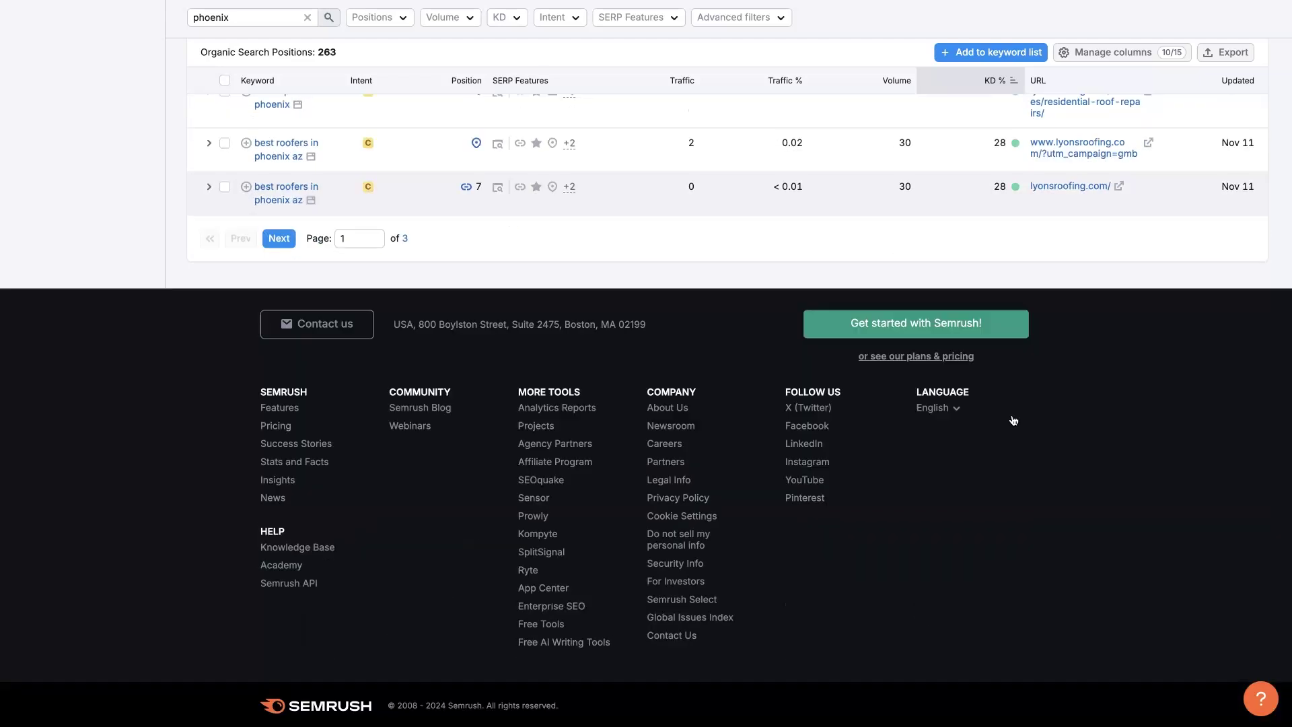
pyautogui.scroll(2, 1013, 420)
pyautogui.scroll(-15, 1014, 420)
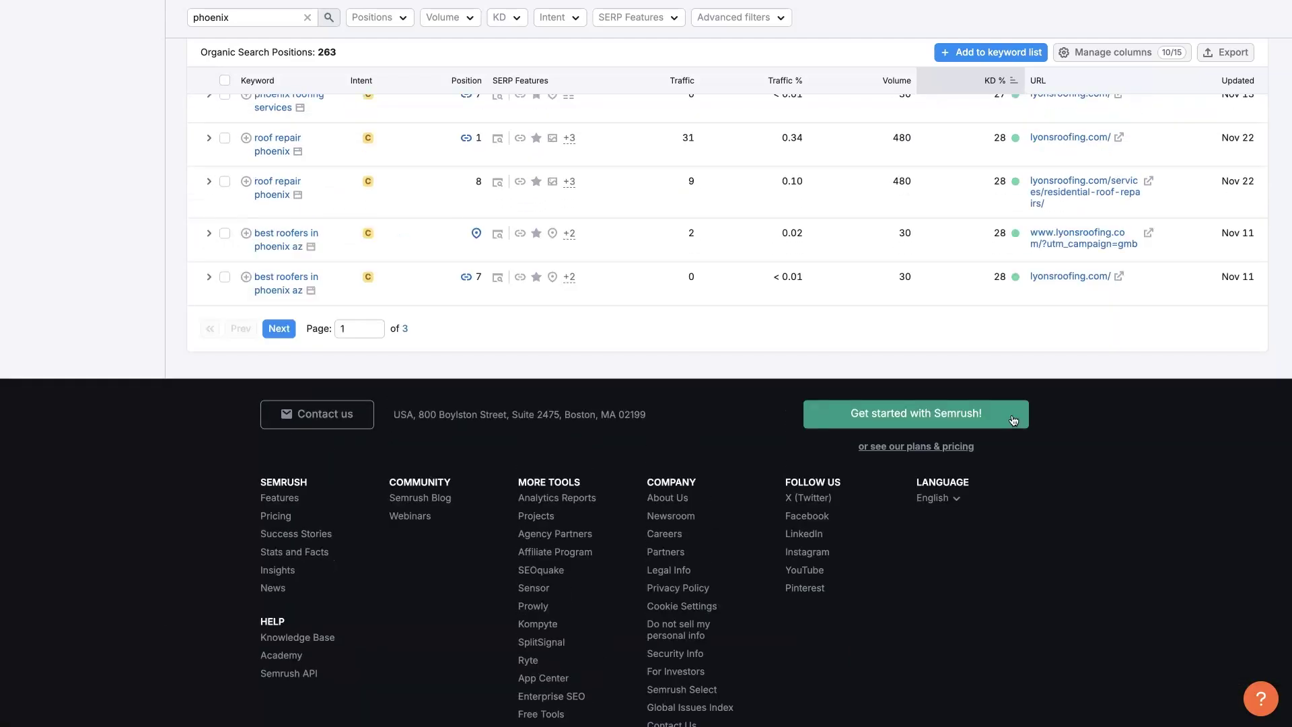
pyautogui.scroll(4, 1013, 420)
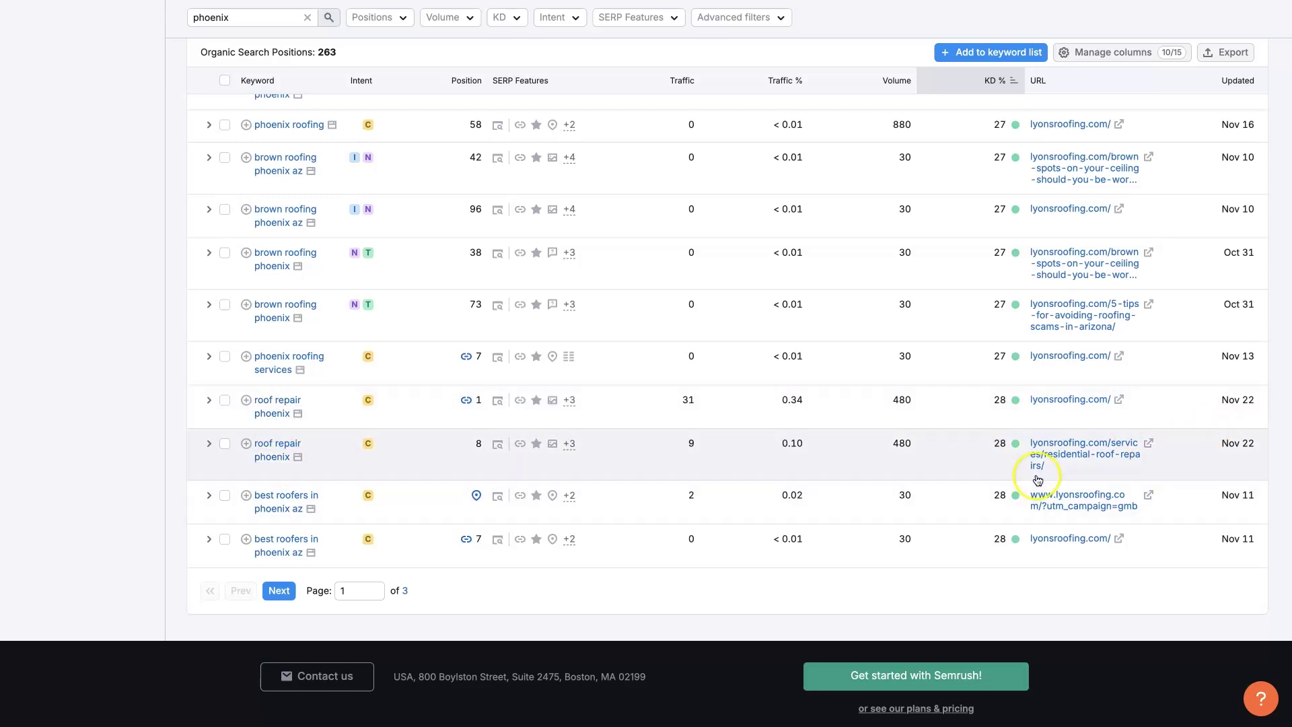
pyautogui.click(1148, 444)
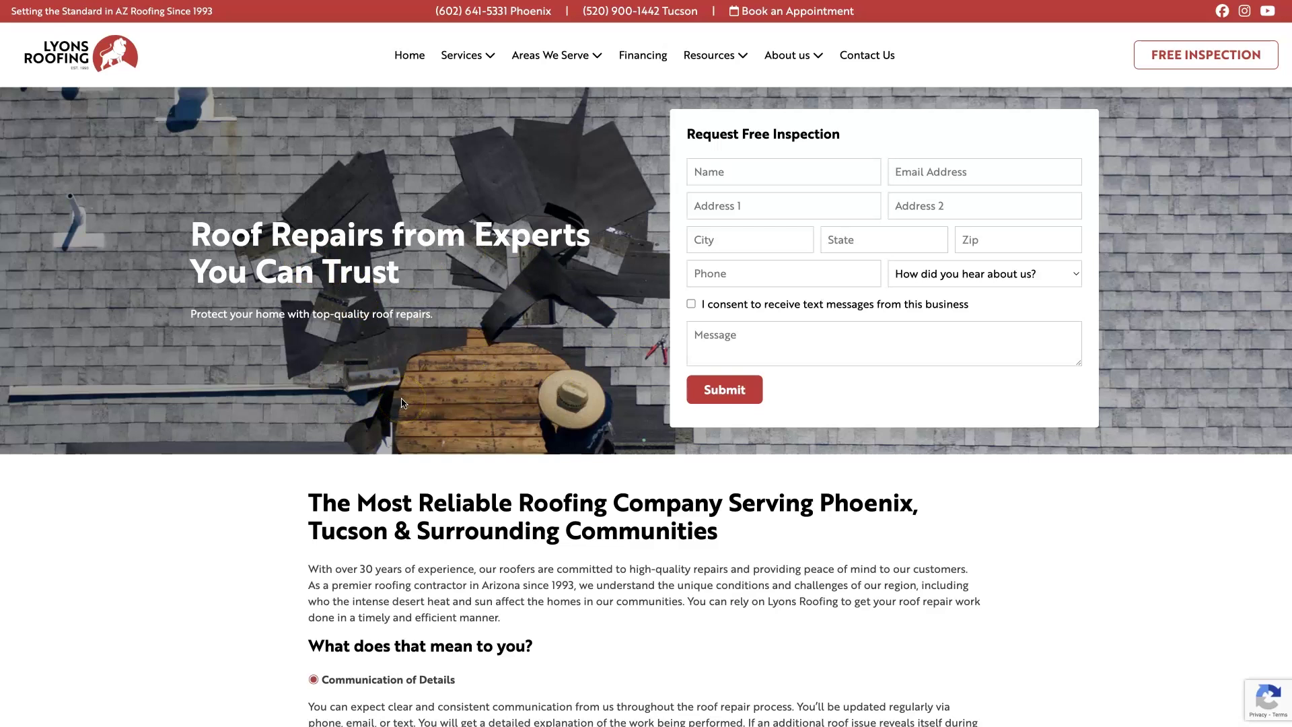
pyautogui.scroll(-3, 402, 402)
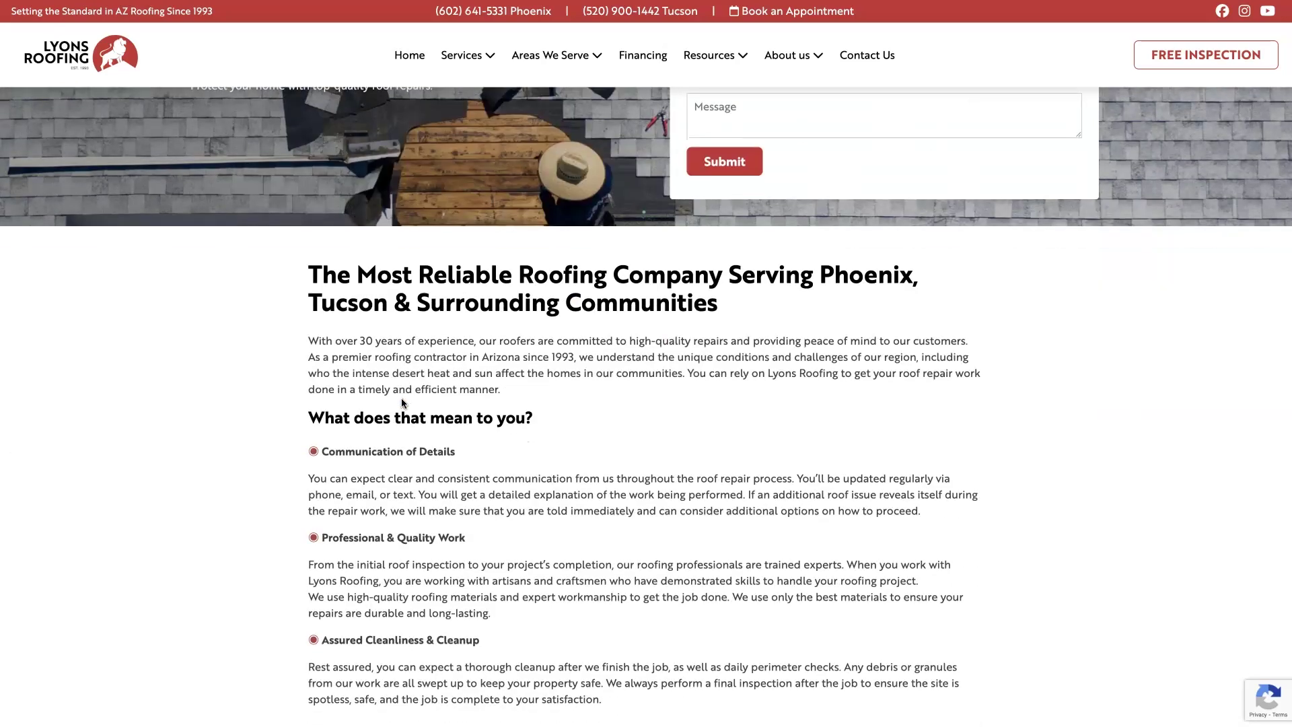
pyautogui.scroll(3, 402, 402)
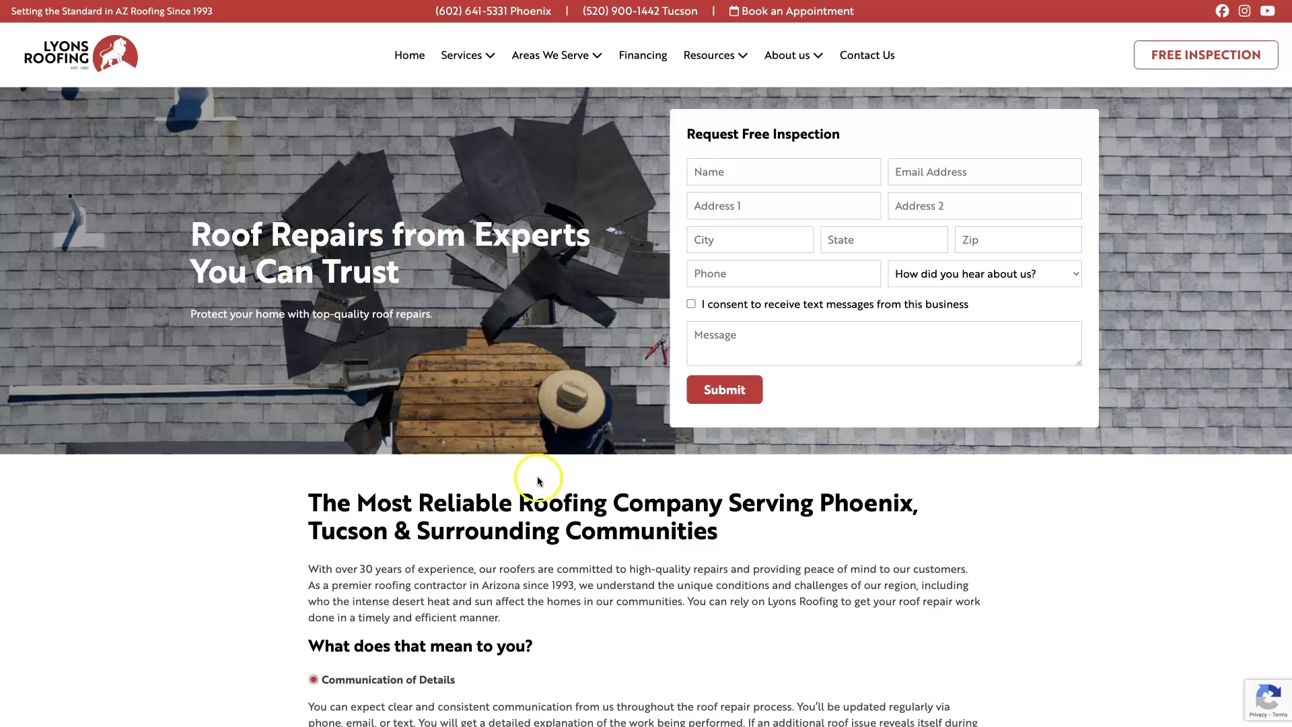
# - Examine the roof repairs page's service guarantees, common repair types, free estimate and roofing process sections
pyautogui.scroll(-5, 534, 485)
pyautogui.scroll(-3, 525, 471)
pyautogui.scroll(-10, 534, 482)
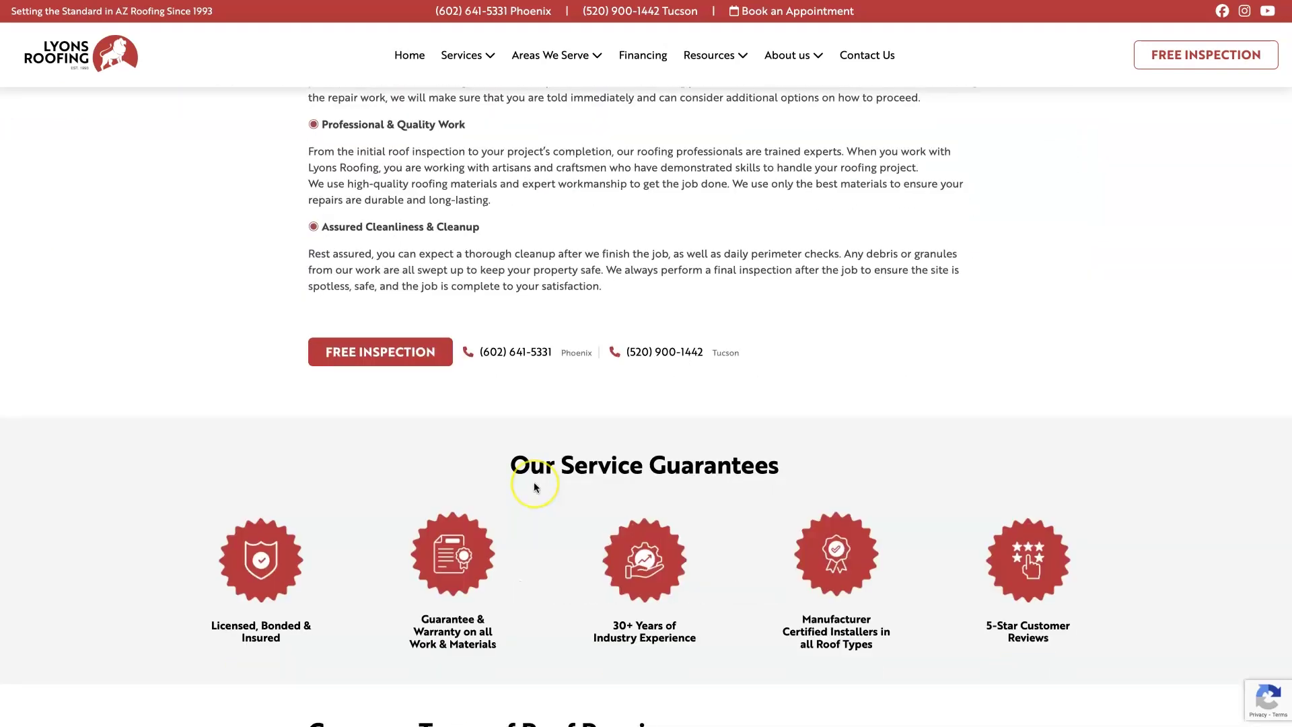
pyautogui.scroll(-5, 765, 524)
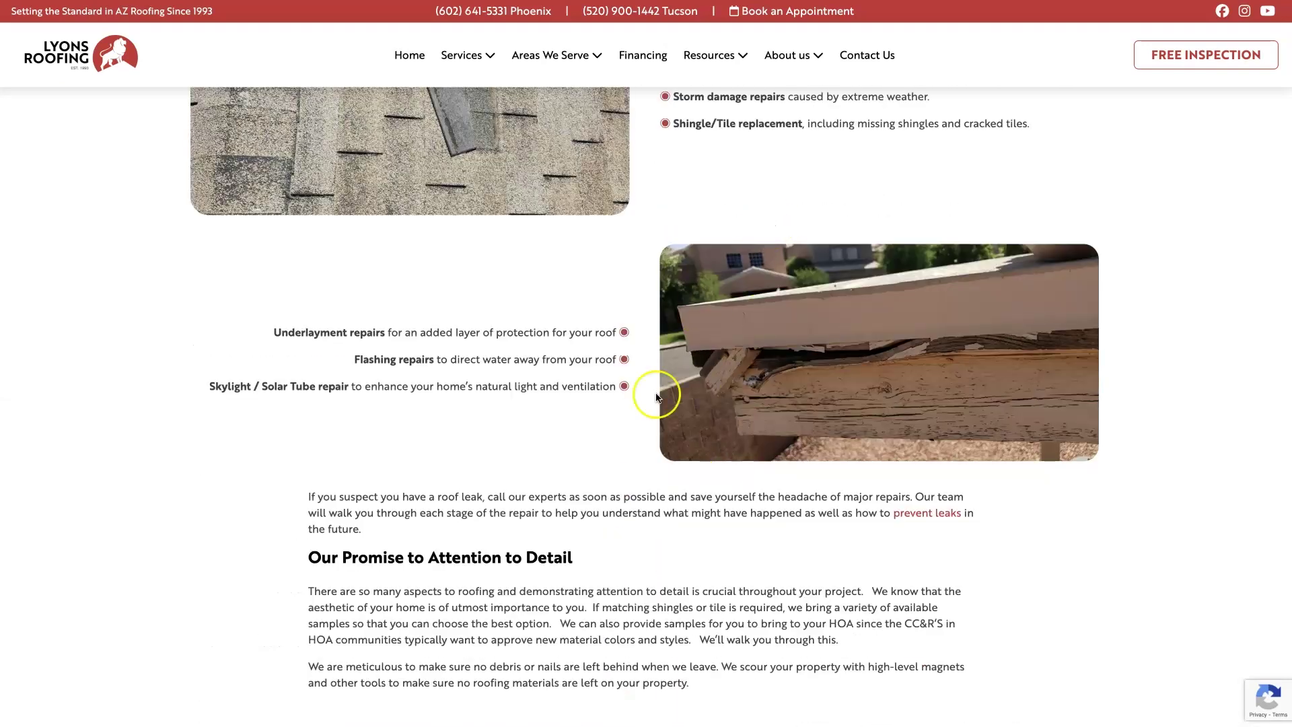
pyautogui.scroll(-2, 606, 395)
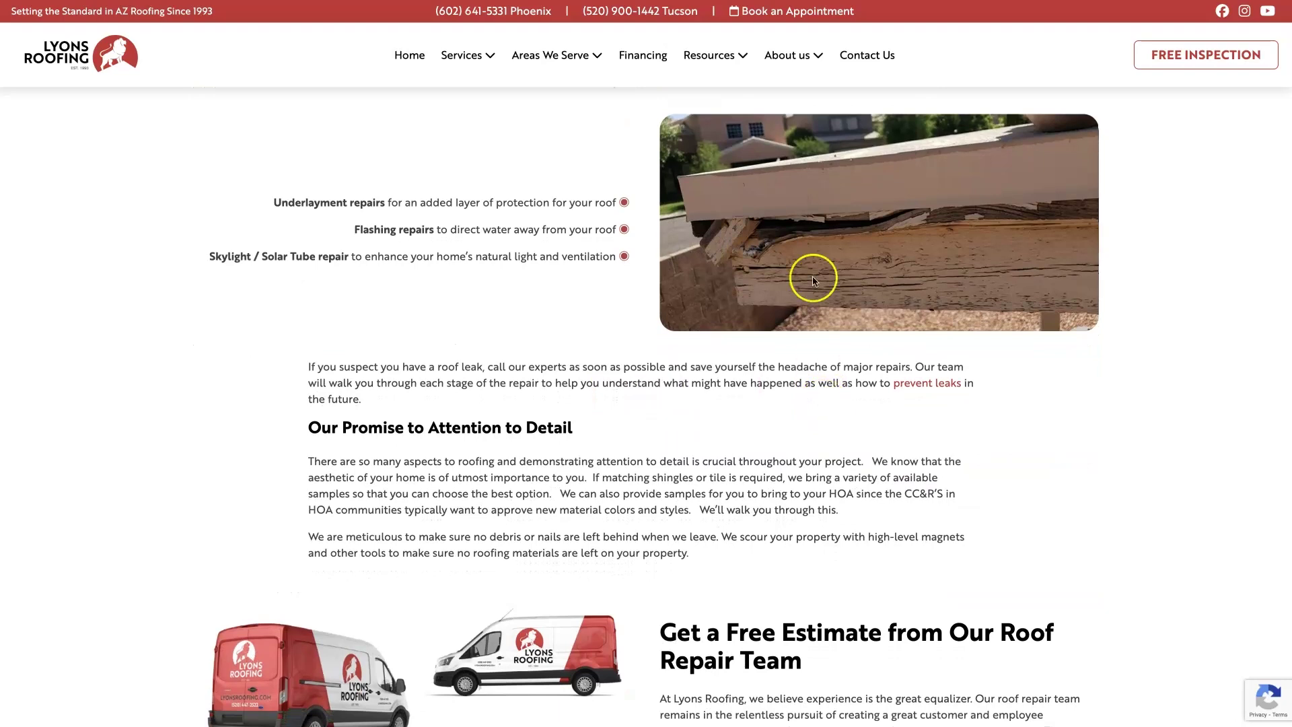
pyautogui.scroll(-5, 794, 398)
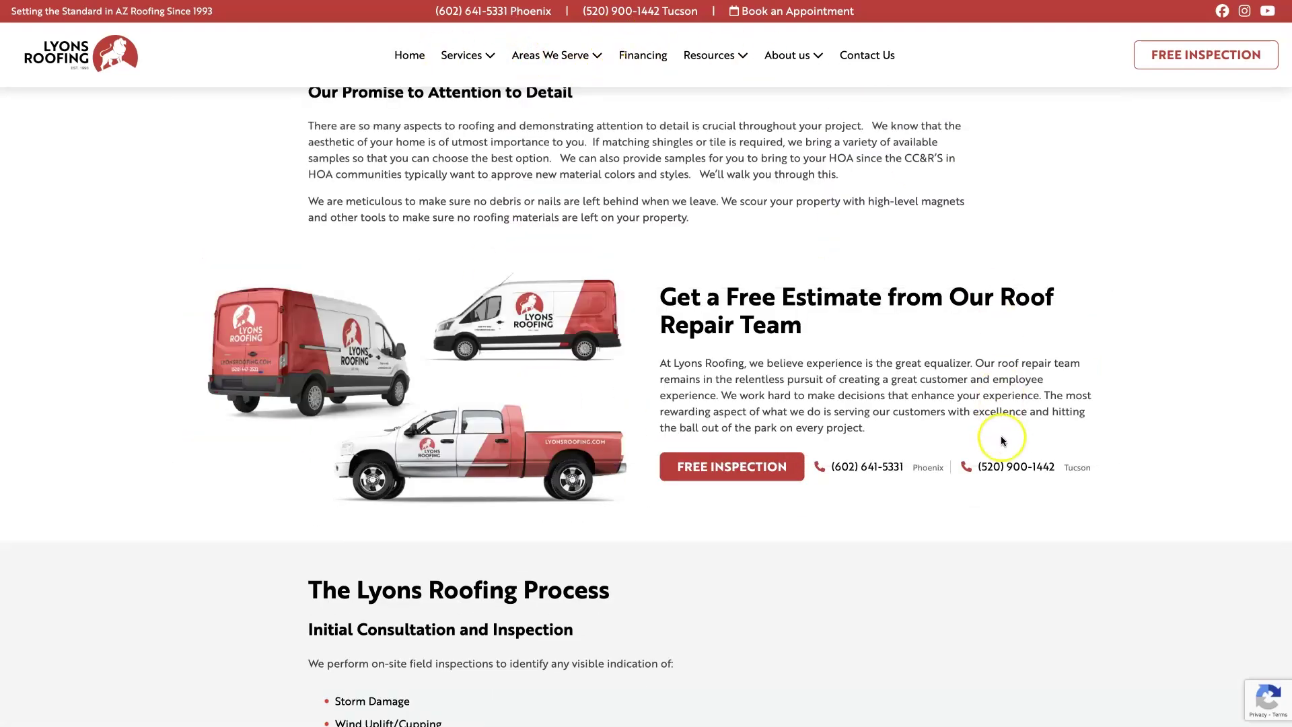
pyautogui.scroll(-15, 909, 538)
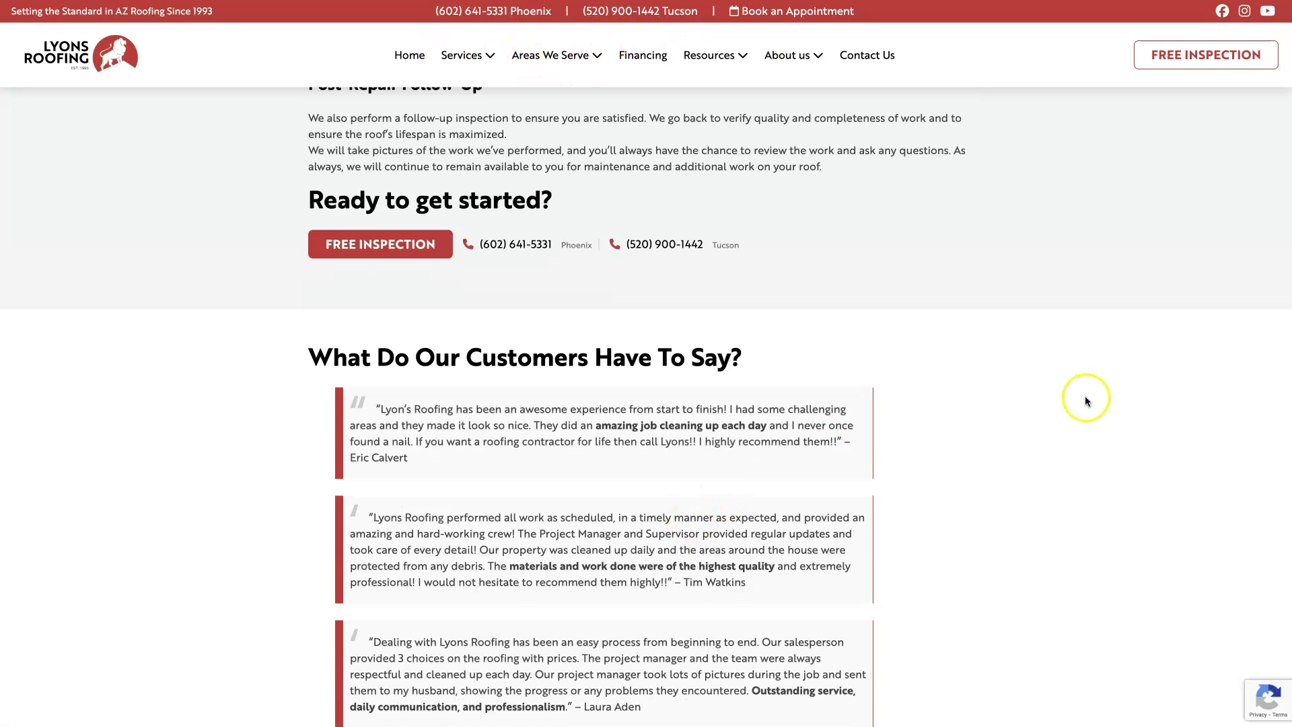
# - Review the page's testimonials, related services, discounts, awards, inspection form and FAQ, and return to the main heading
pyautogui.scroll(-8, 1020, 412)
pyautogui.scroll(-2, 1083, 420)
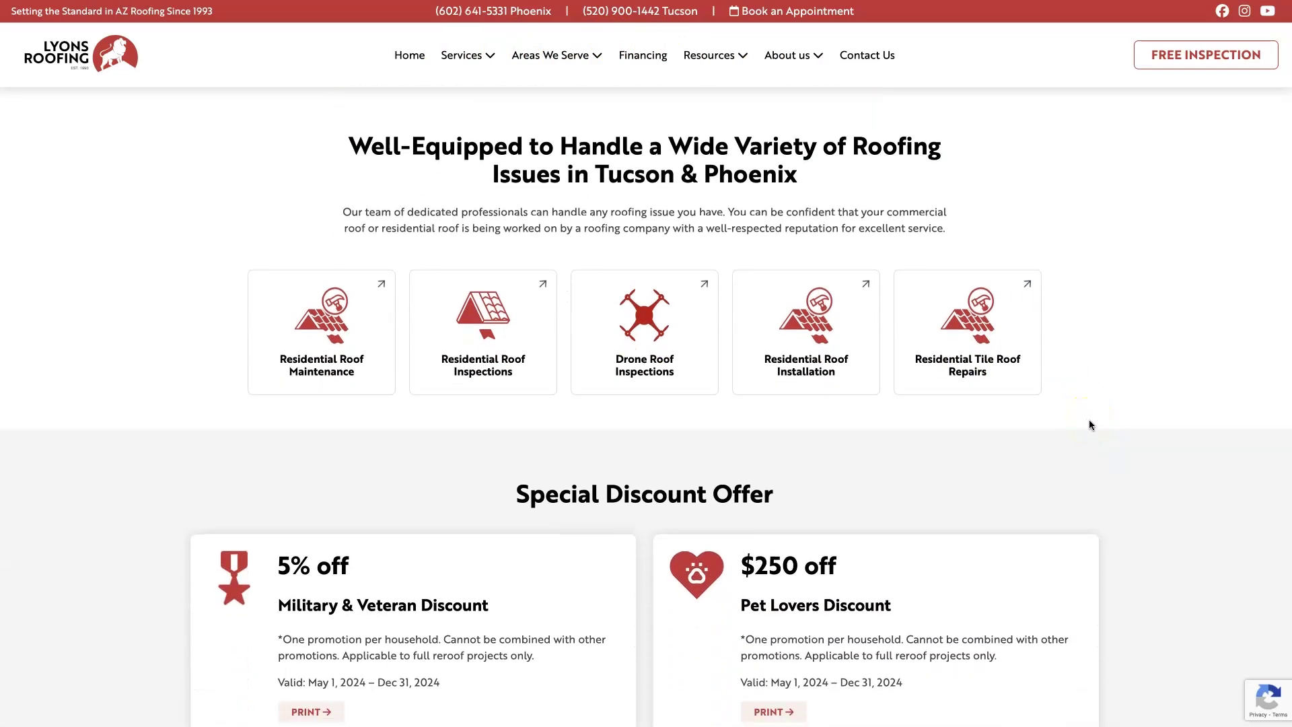
pyautogui.scroll(-3, 1090, 424)
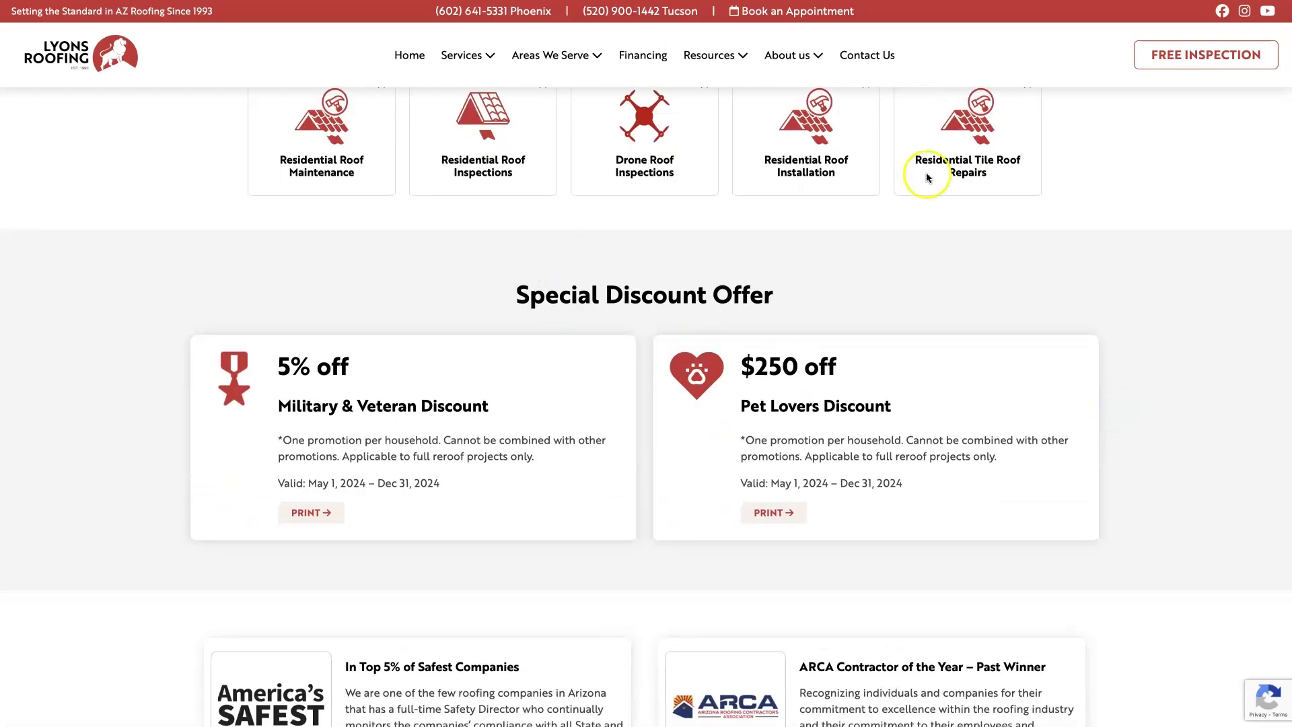
pyautogui.scroll(-4, 1136, 427)
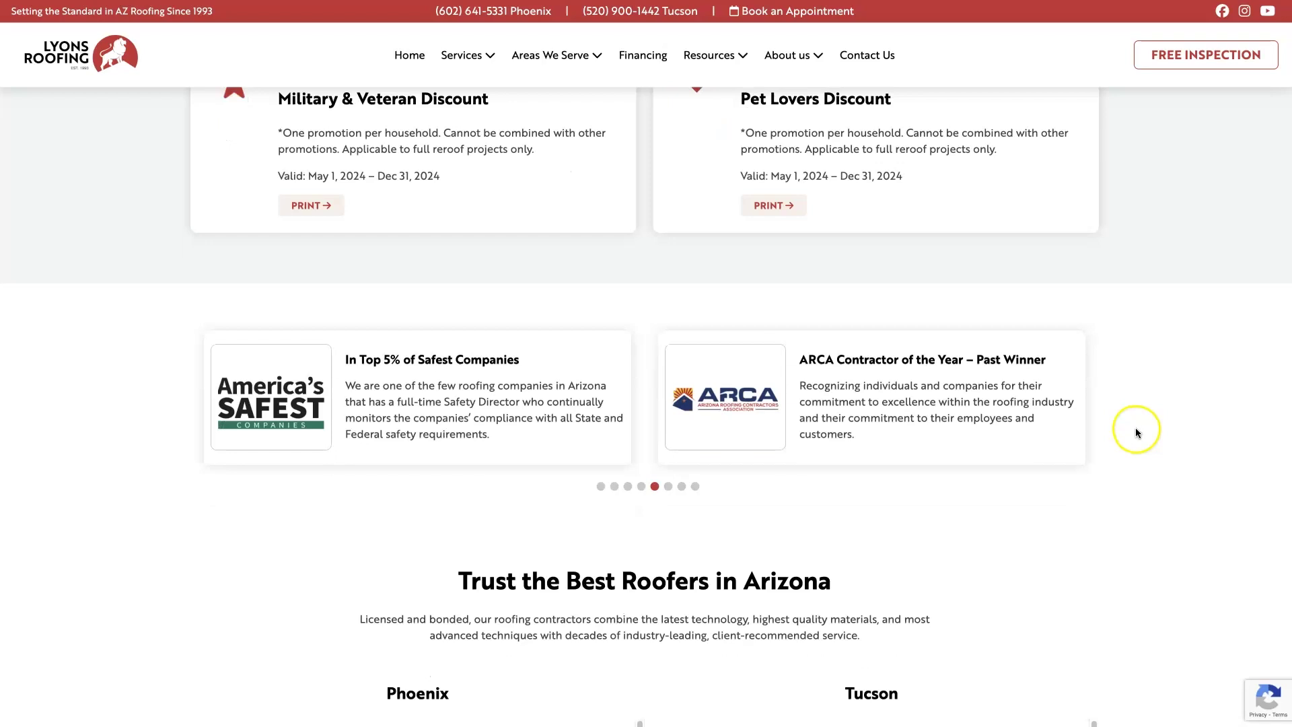
pyautogui.scroll(-4, 1136, 429)
pyautogui.scroll(-19, 1136, 435)
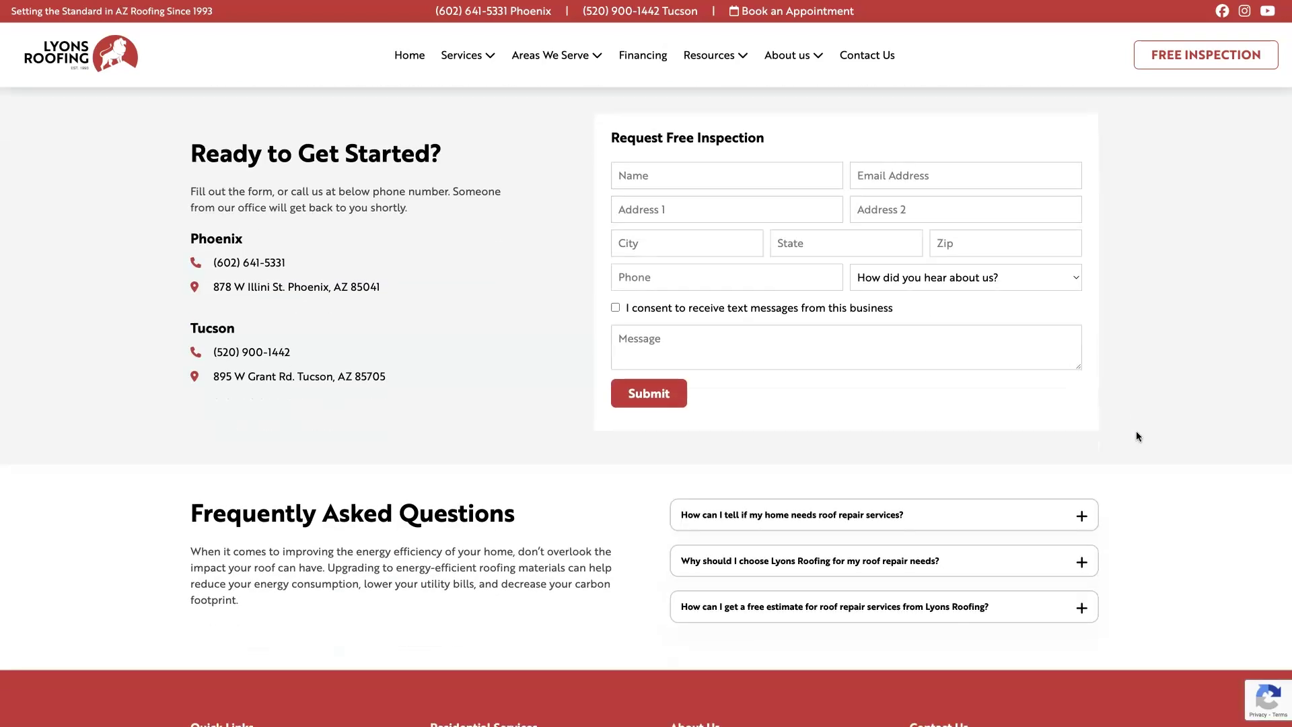
pyautogui.scroll(9, 1137, 436)
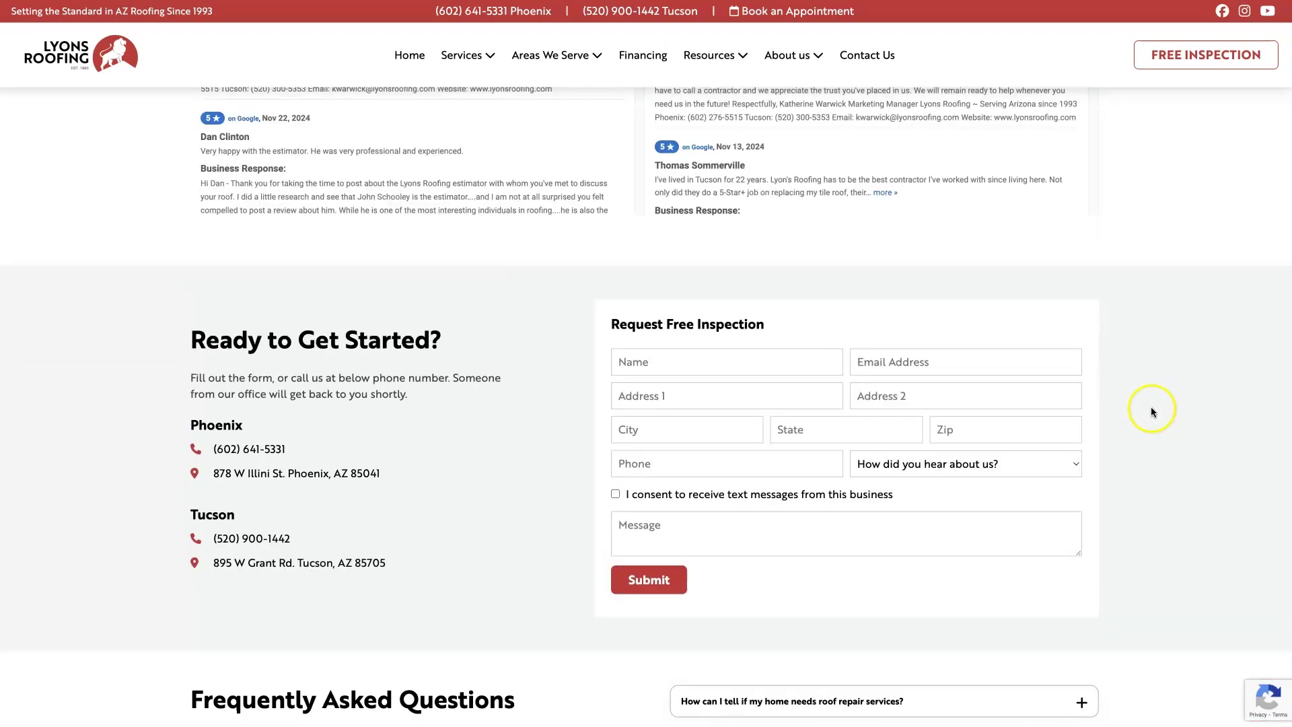
pyautogui.scroll(10, 1151, 409)
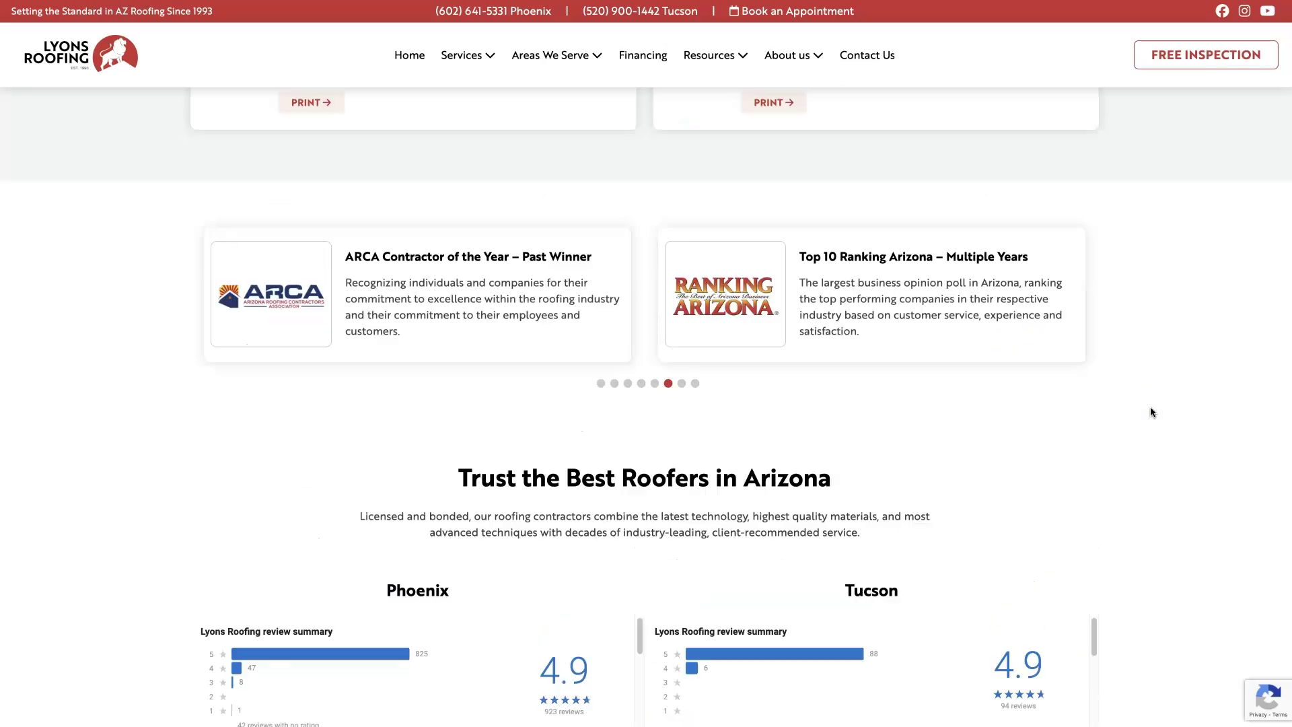
pyautogui.scroll(10, 1151, 412)
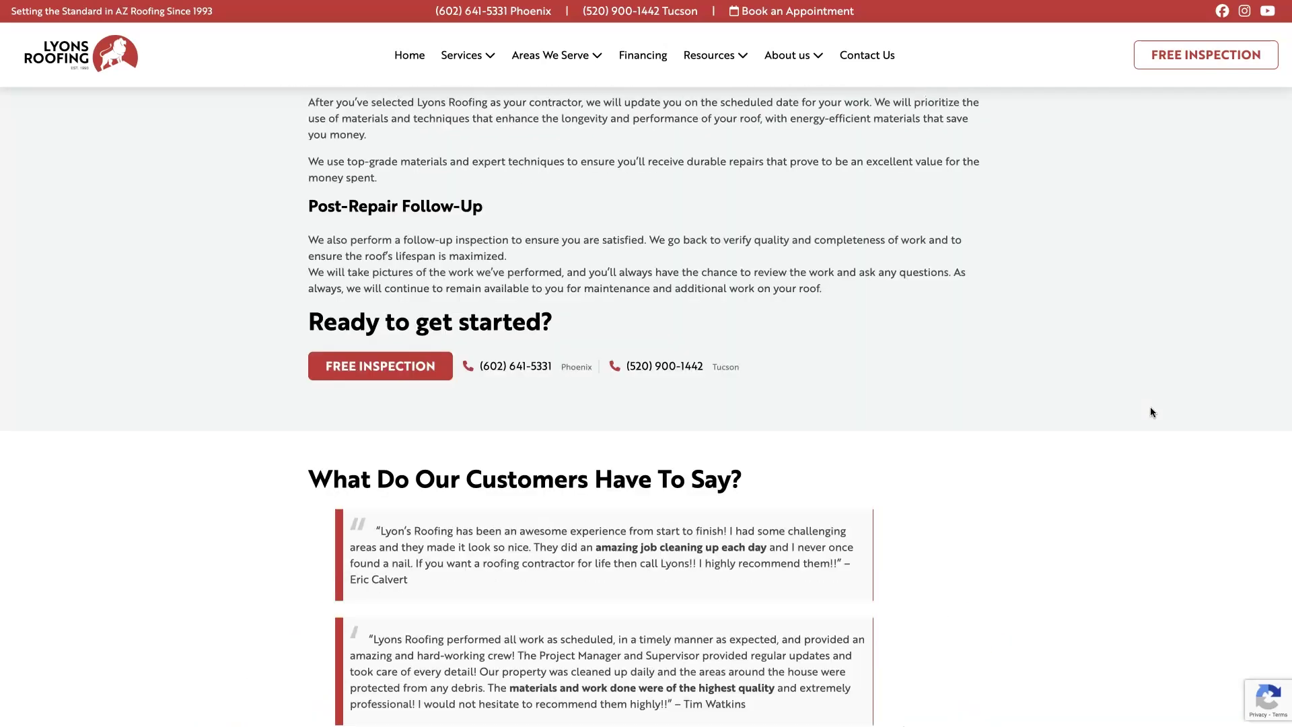
pyautogui.scroll(10, 1151, 412)
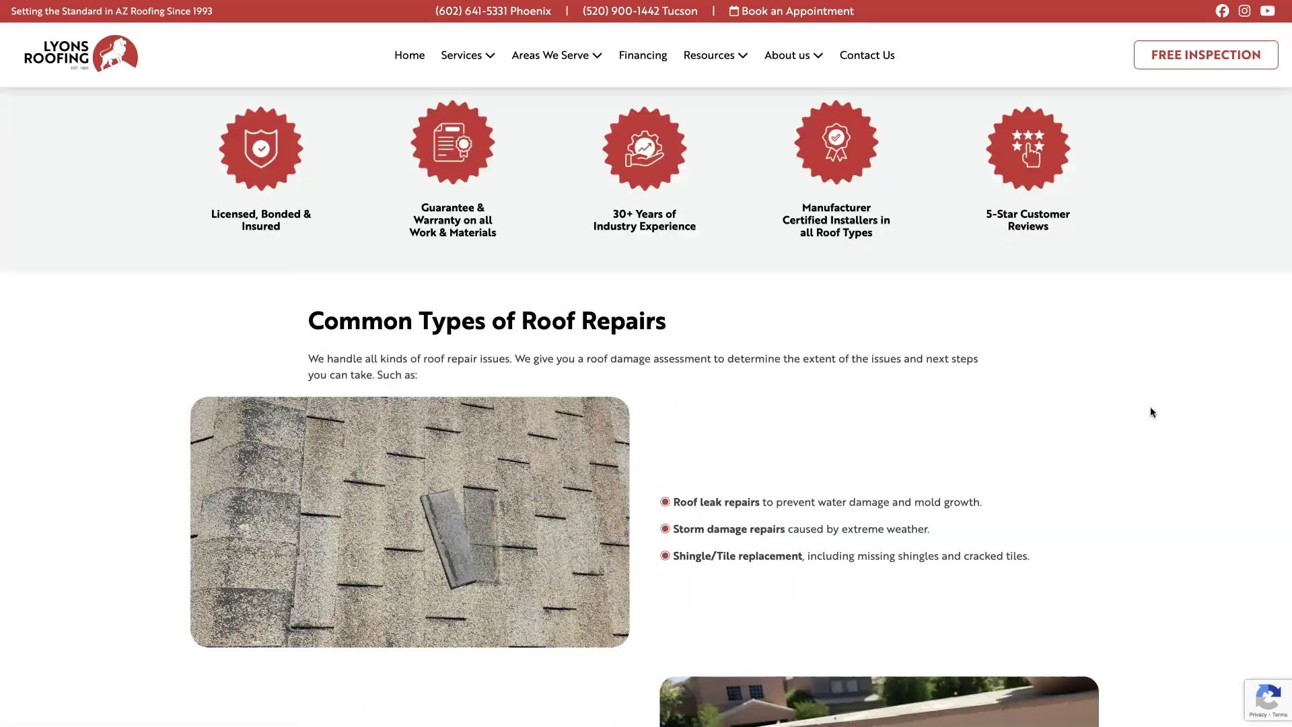
pyautogui.scroll(5, 1151, 412)
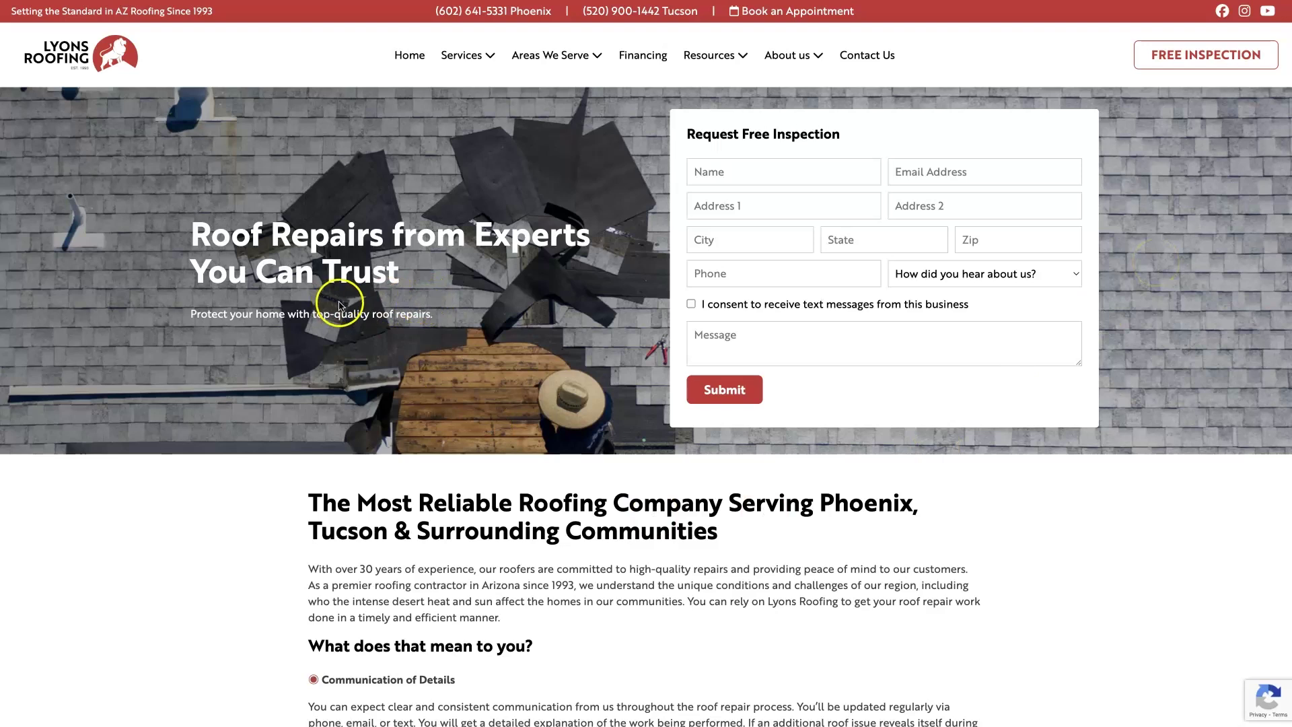
# - Examine the specific services under "Common Types of Roof Repairs", highlighting storm damage, flashing and skylight / solar tube repairs
pyautogui.scroll(-5, 394, 308)
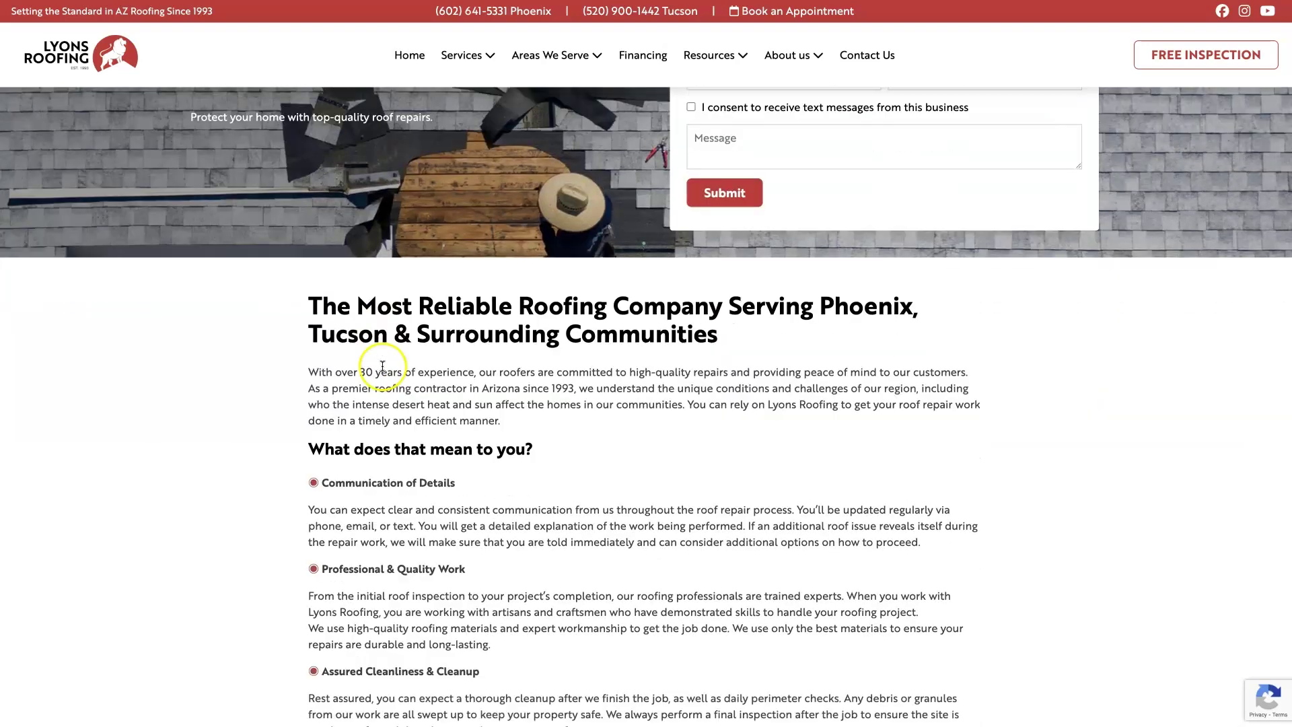
pyautogui.scroll(-12, 678, 397)
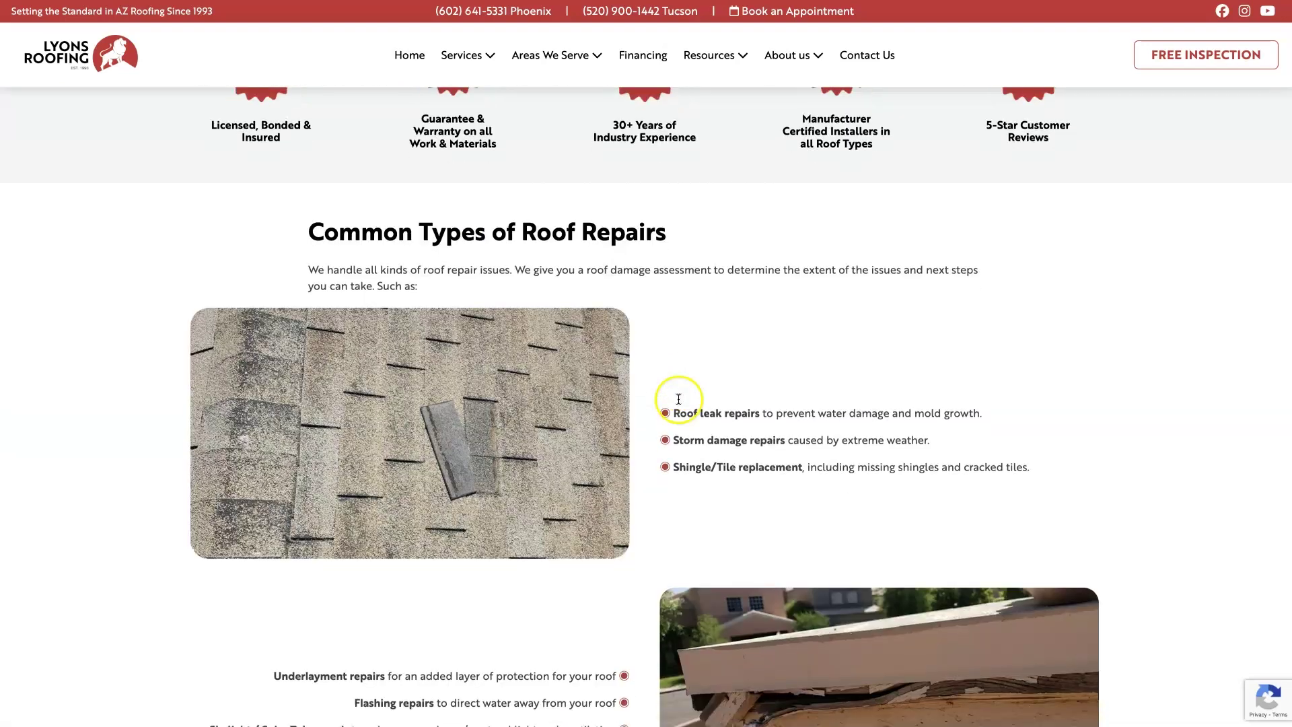
pyautogui.moveTo(672, 410); pyautogui.dragTo(754, 402)
pyautogui.scroll(-1, 744, 486)
pyautogui.scroll(-2, 753, 431)
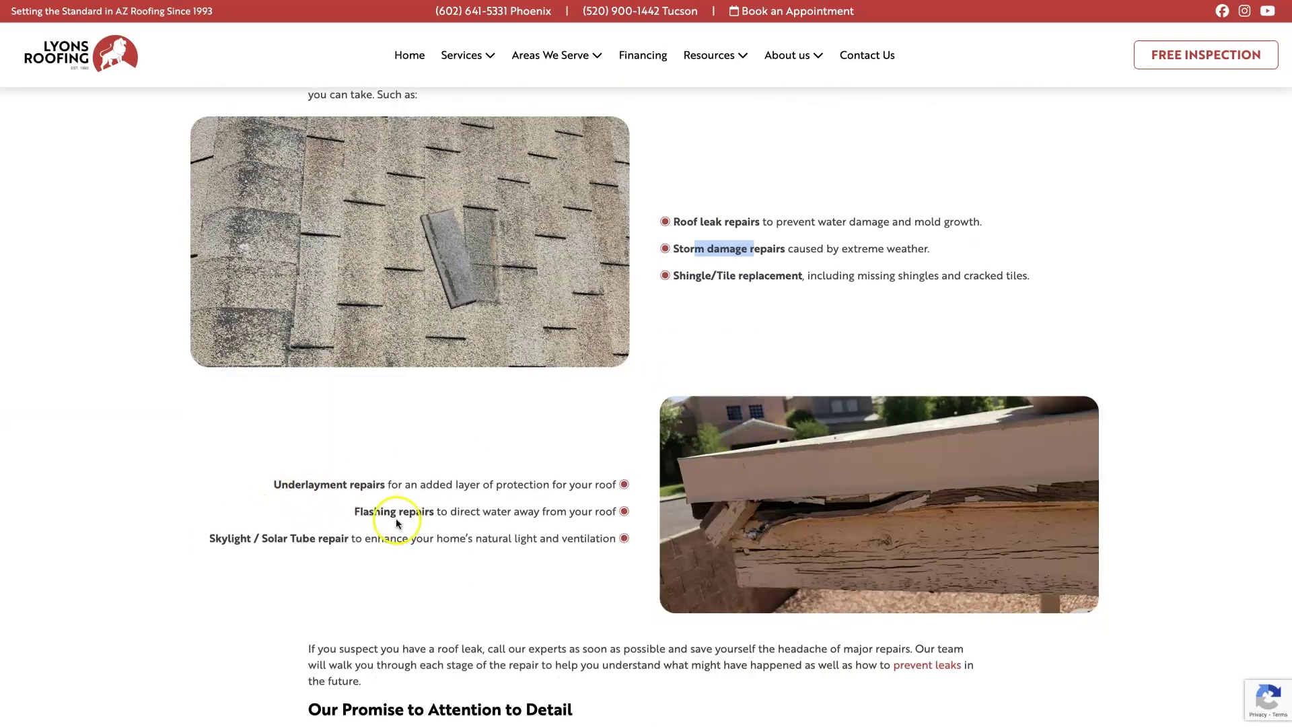
pyautogui.moveTo(355, 518); pyautogui.dragTo(418, 519)
pyautogui.moveTo(181, 550); pyautogui.dragTo(413, 538)
pyautogui.scroll(-7, 483, 573)
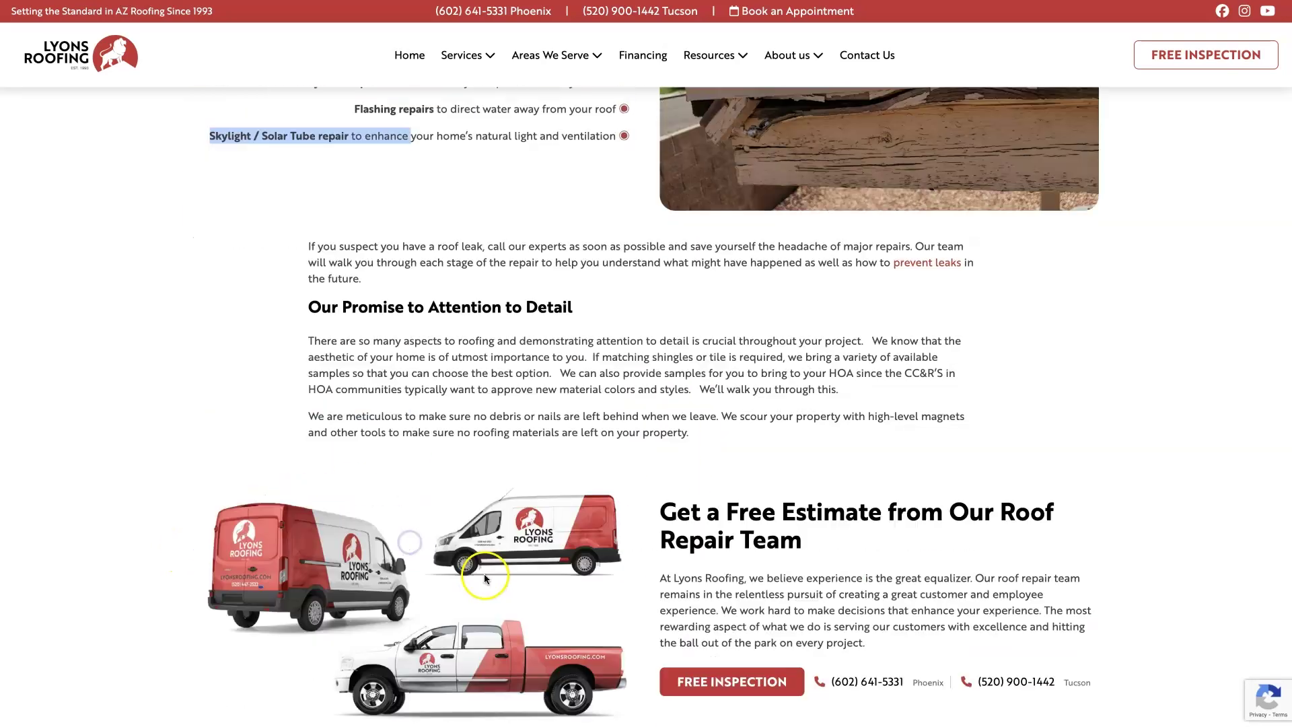
# - Review "The Lyons Roofing Process" section, including Repair Work and Post-Repair Follow-Up, and look back over the page
pyautogui.scroll(-1, 727, 396)
pyautogui.scroll(-5, 1052, 470)
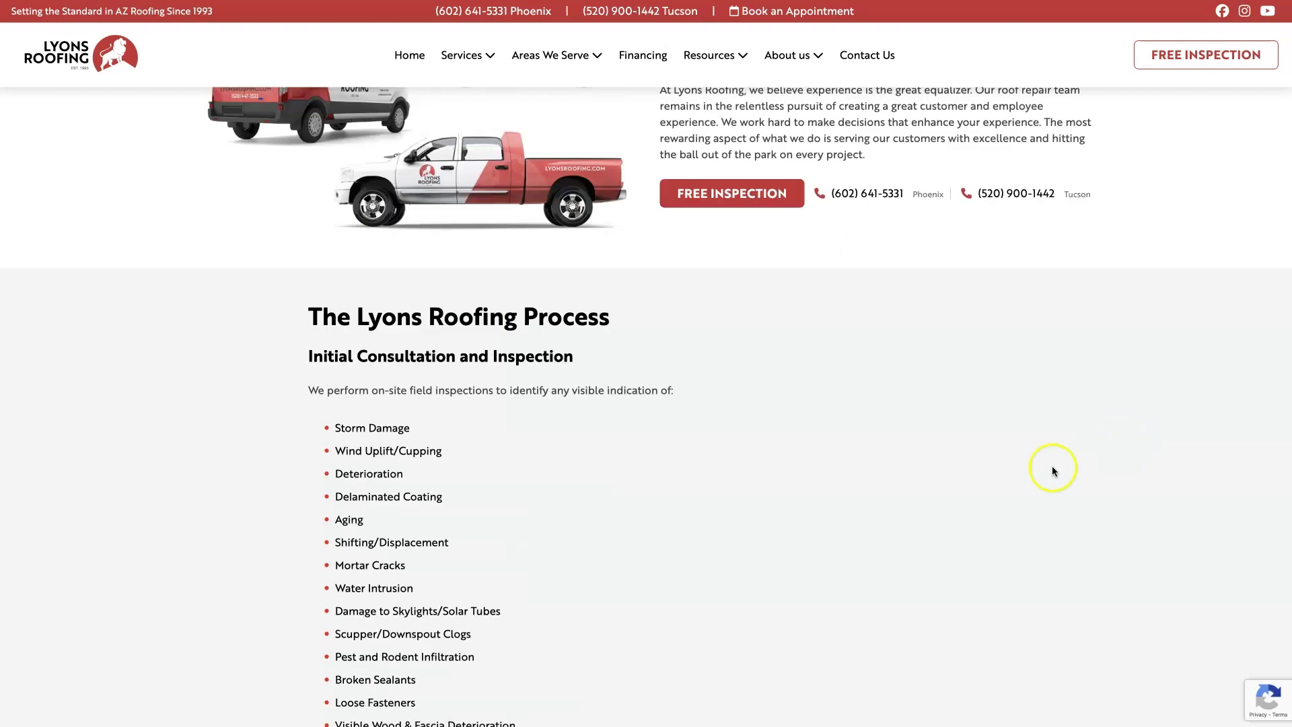
pyautogui.scroll(-2, 626, 490)
pyautogui.scroll(-5, 535, 478)
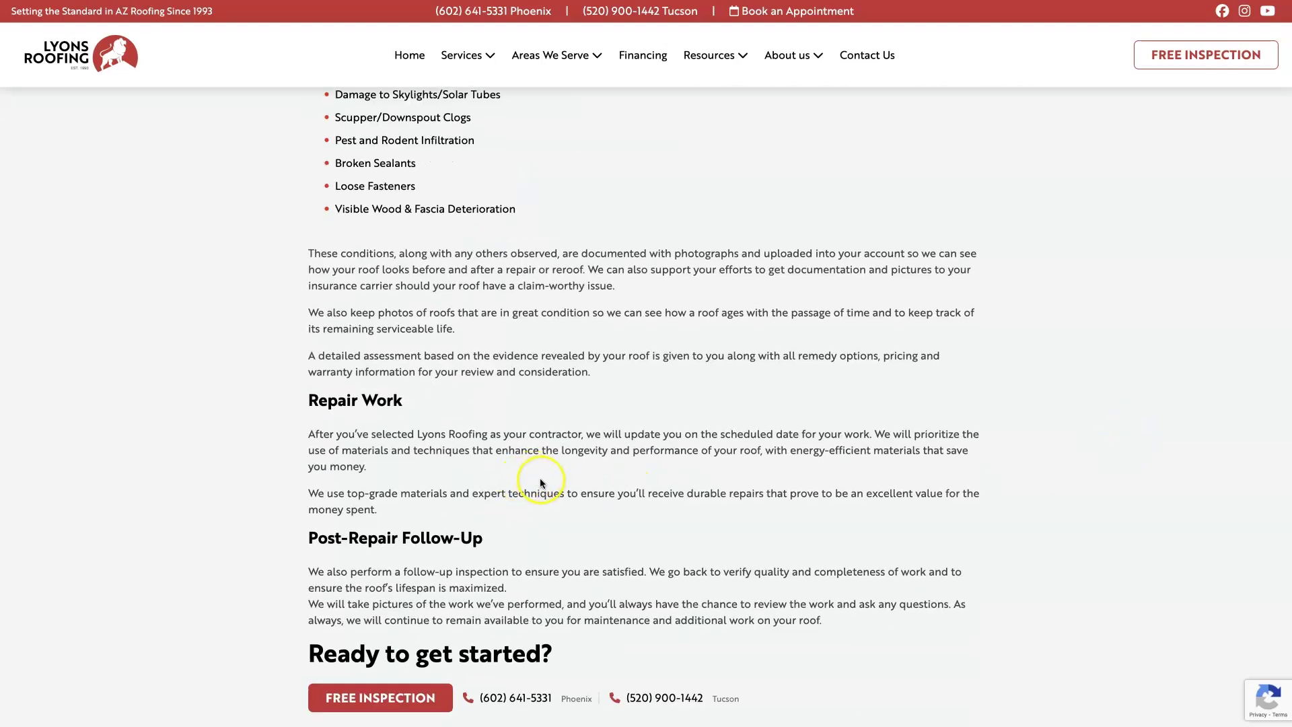
pyautogui.moveTo(296, 390); pyautogui.dragTo(470, 496)
pyautogui.click(606, 543)
pyautogui.scroll(-6, 864, 496)
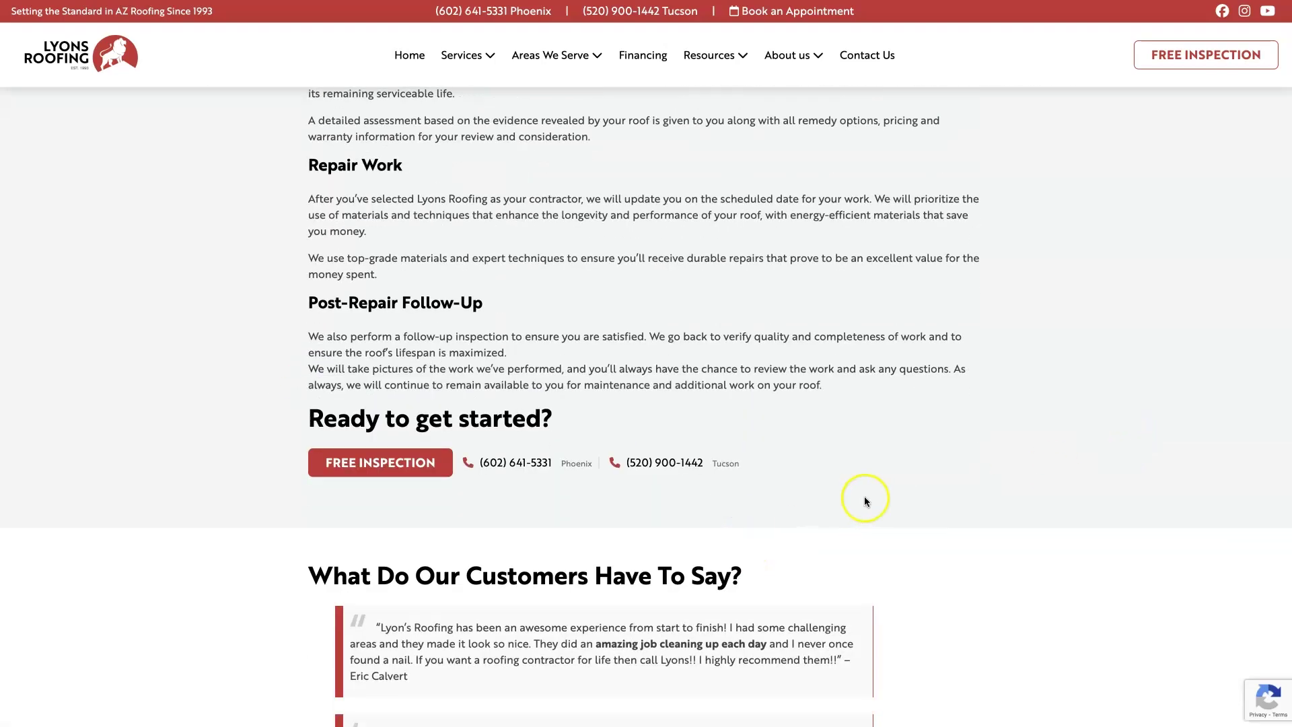
pyautogui.scroll(20, 1011, 504)
pyautogui.scroll(-8, 1010, 503)
pyautogui.scroll(9, 1011, 509)
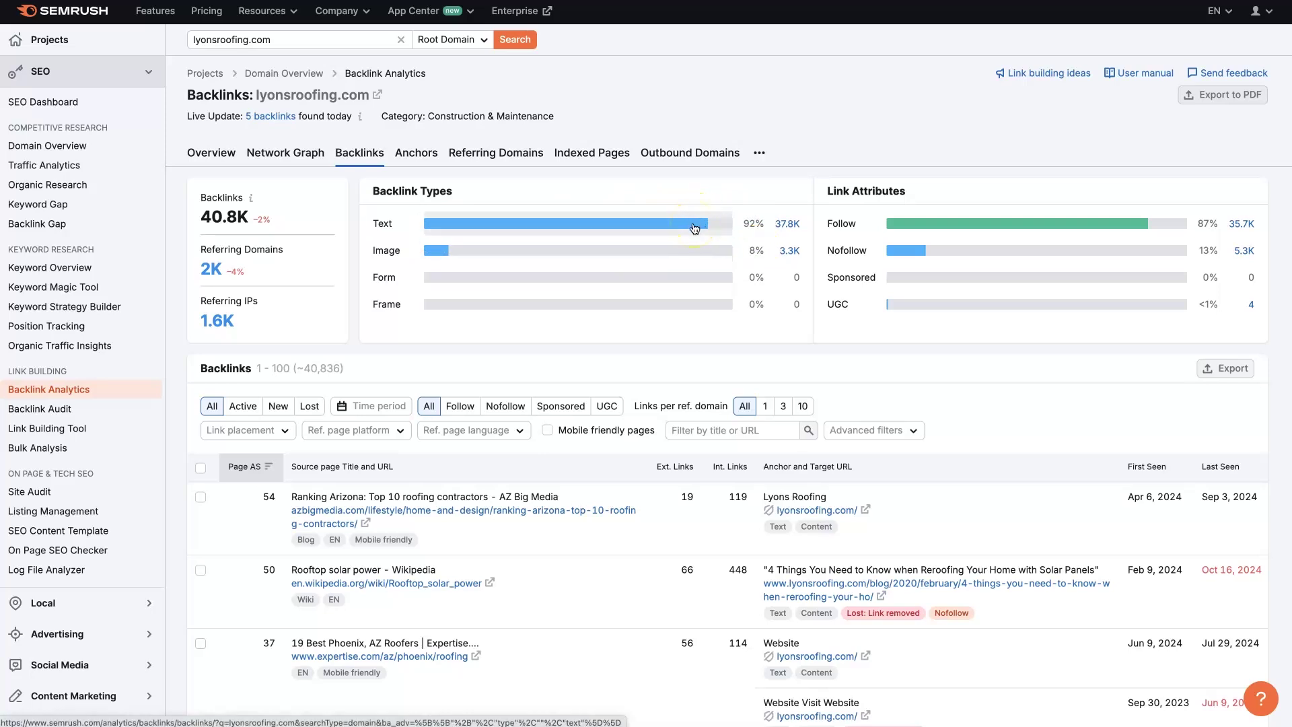
# - In the lyonsroofing.com backlinks report, examine the Wikipedia backlink's anchor text and the follow and nofollow link shares
pyautogui.scroll(-1, 640, 288)
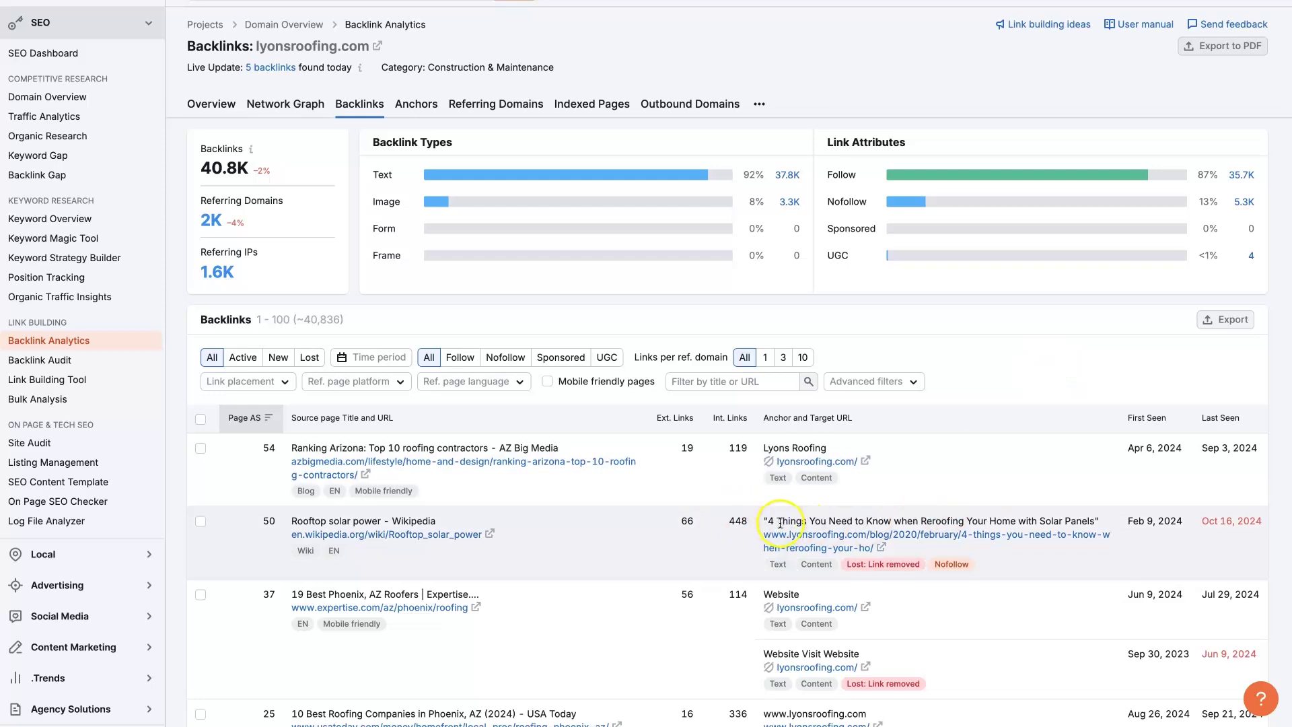
pyautogui.moveTo(769, 521); pyautogui.dragTo(1050, 523)
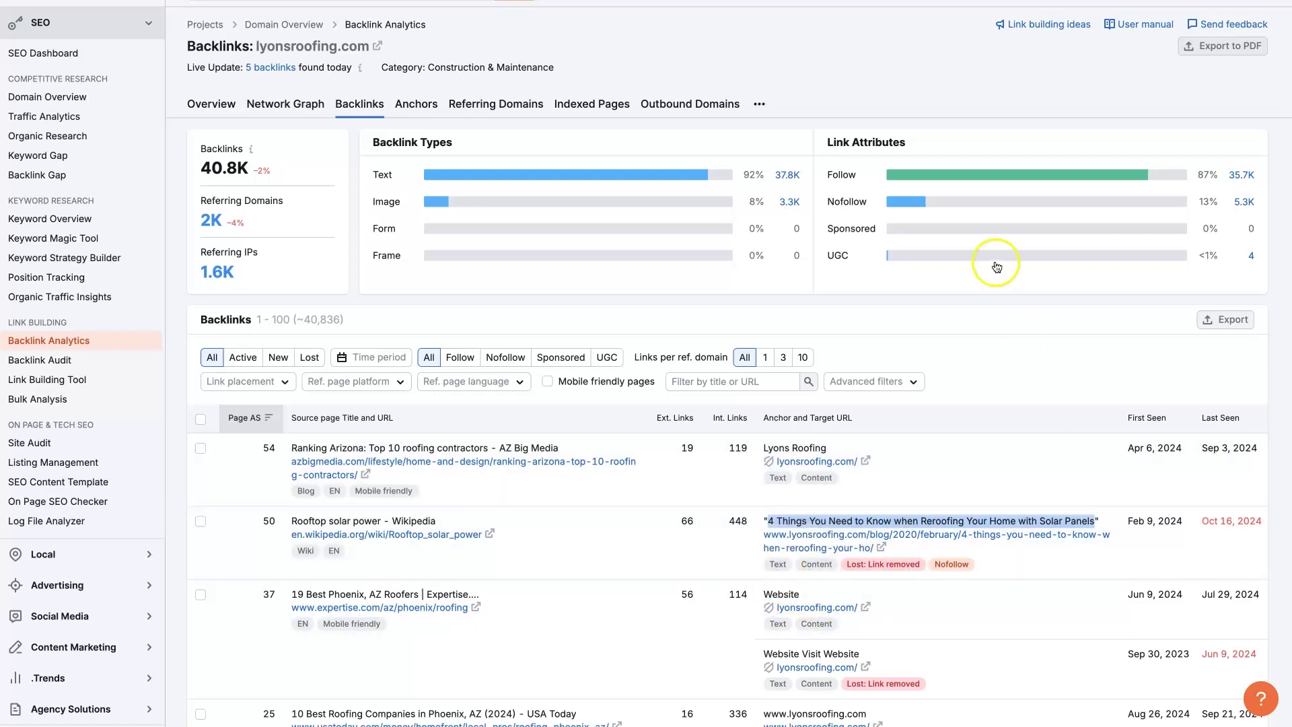
pyautogui.click(1209, 177)
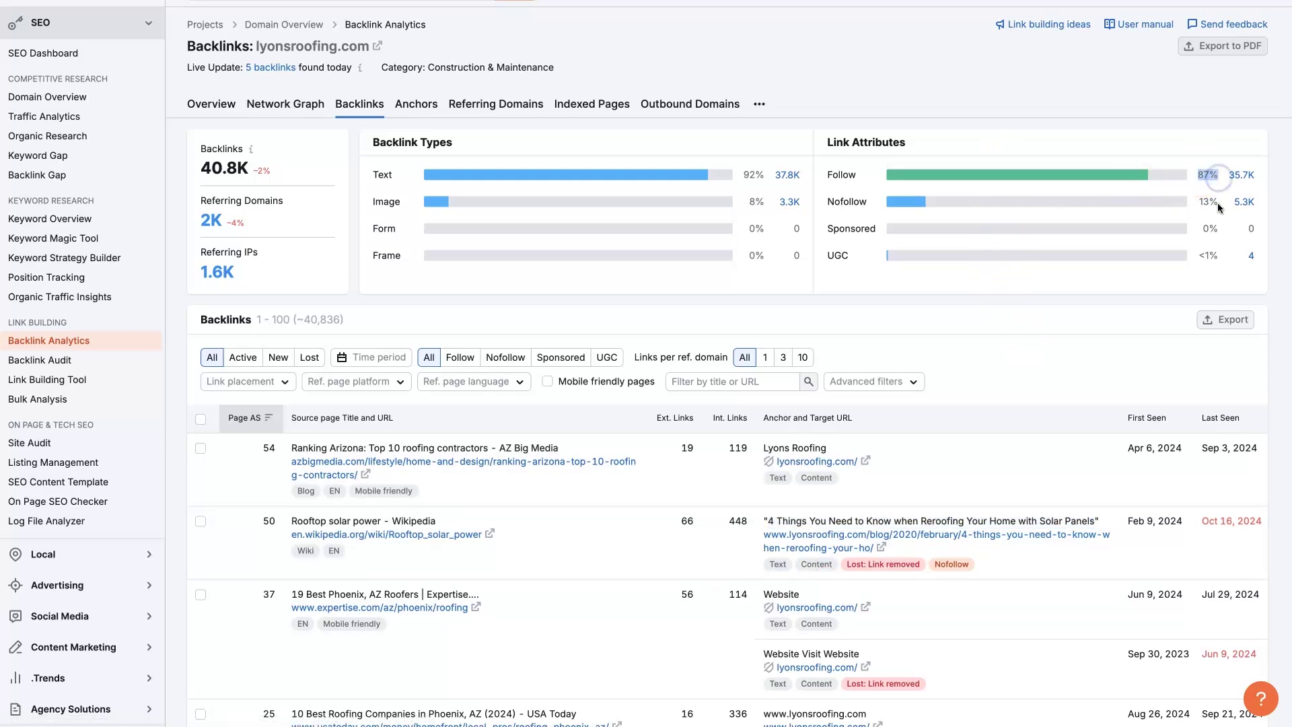
pyautogui.doubleClick(1202, 202)
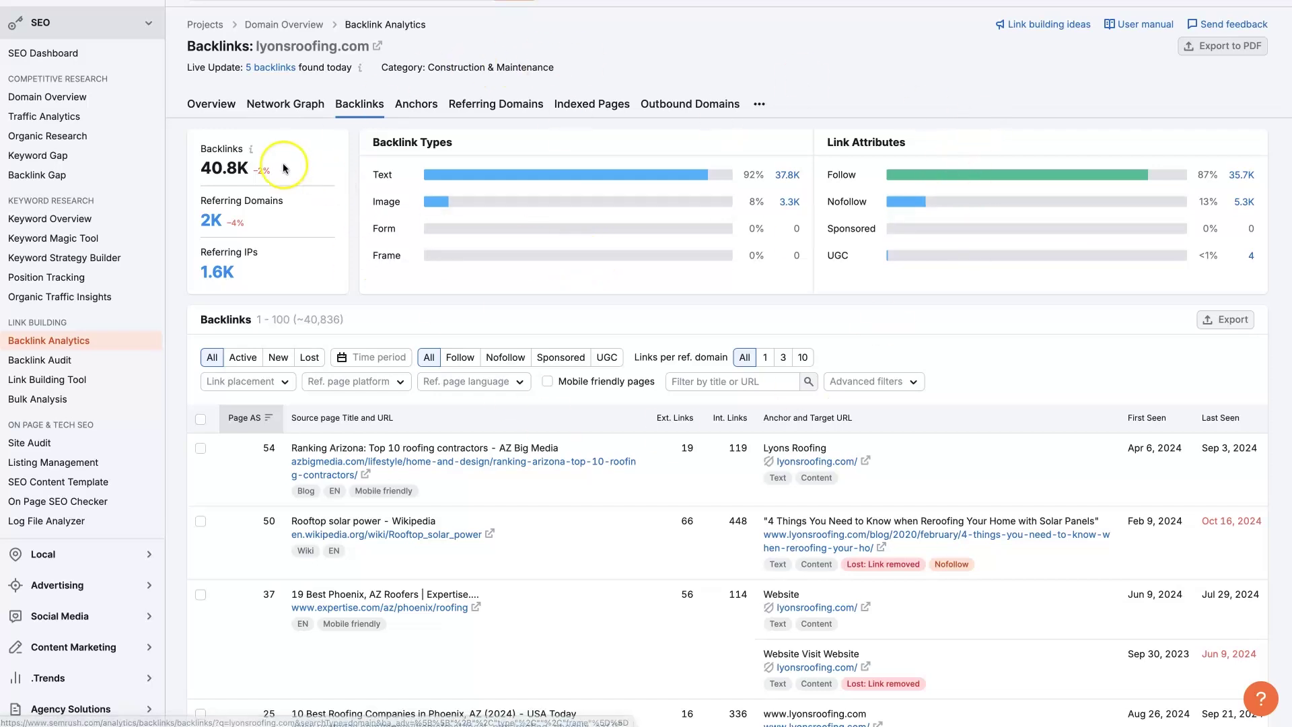
# - Open the domain's Referring Domains report in a new tab from the backlinks summary and switch to it
pyautogui.rightClick(209, 220)
pyautogui.click(226, 225)
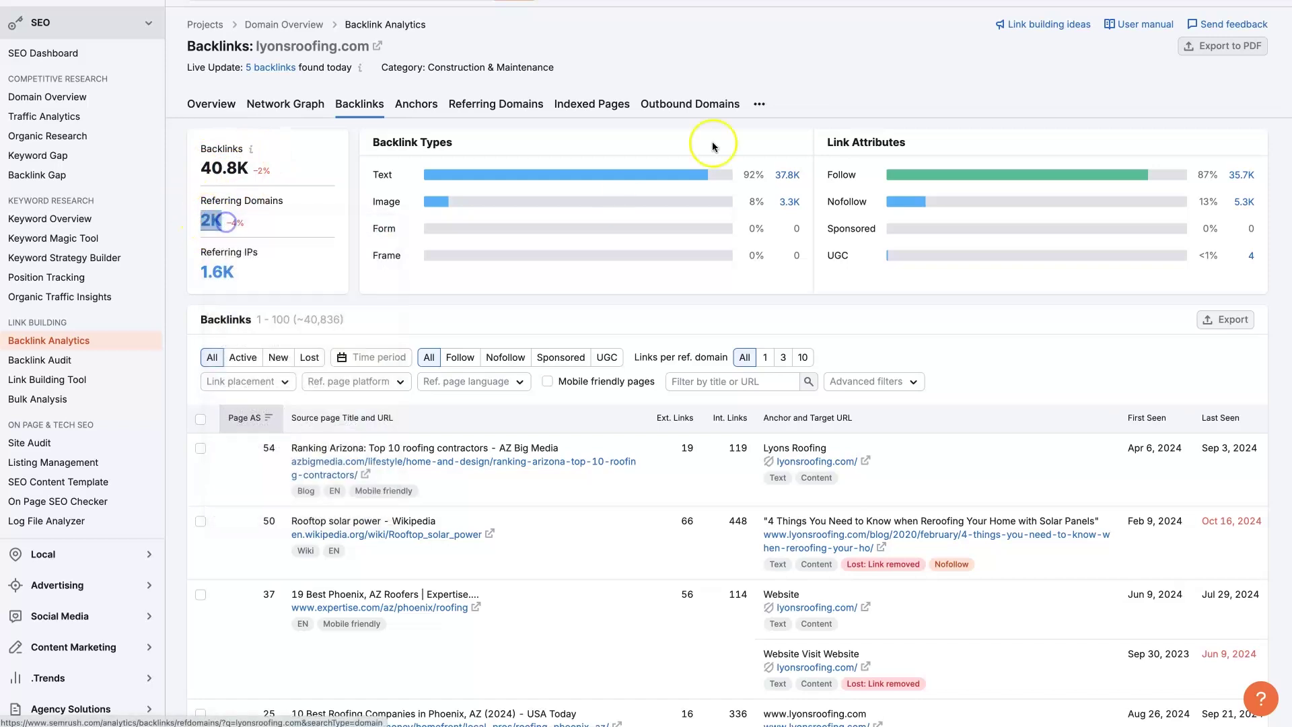
pyautogui.click(914, 26)
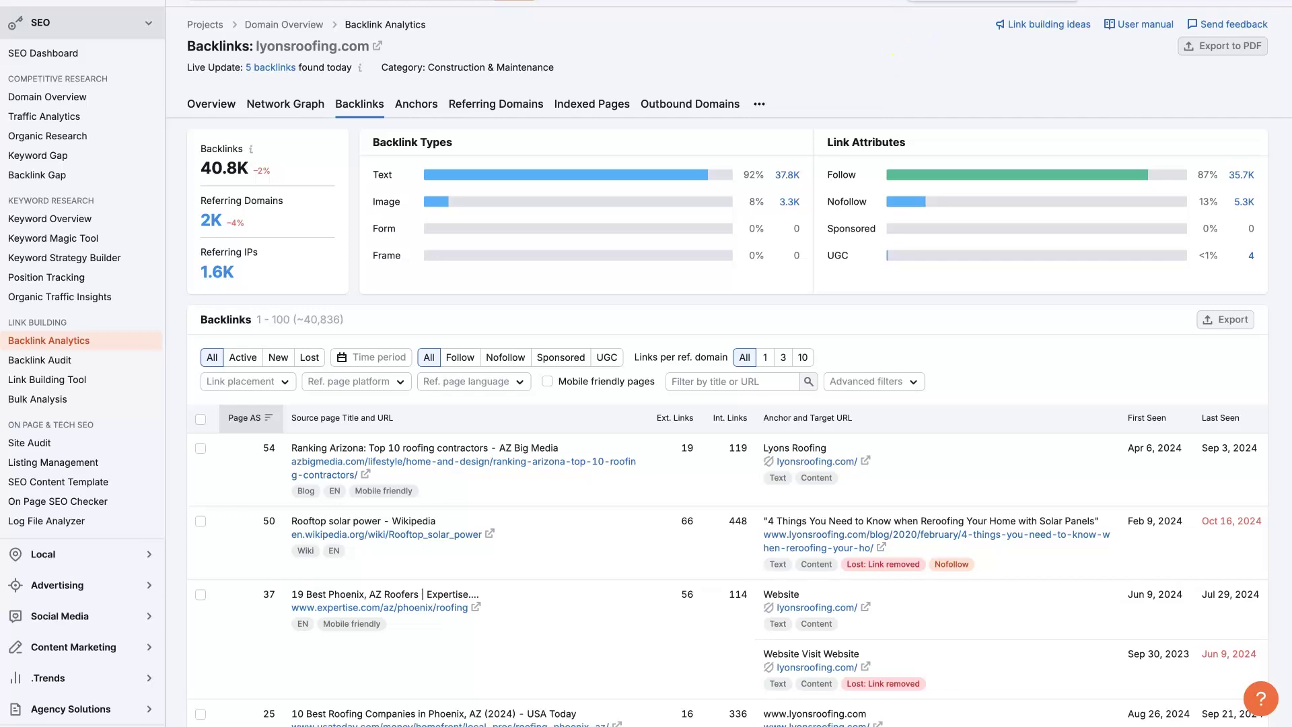
pyautogui.click(891, 1)
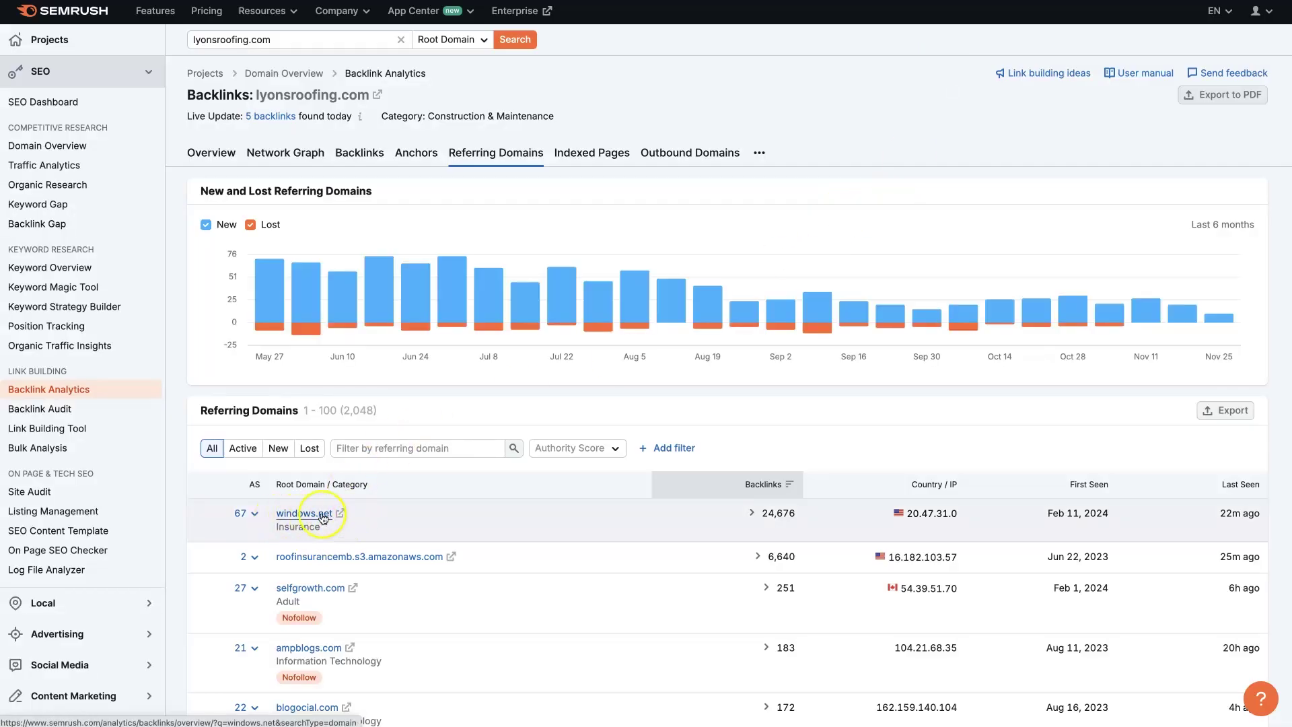
# - Review the referring domains with the most backlinks, comparing their authority scores, categories and nofollow labels
pyautogui.scroll(-2, 381, 535)
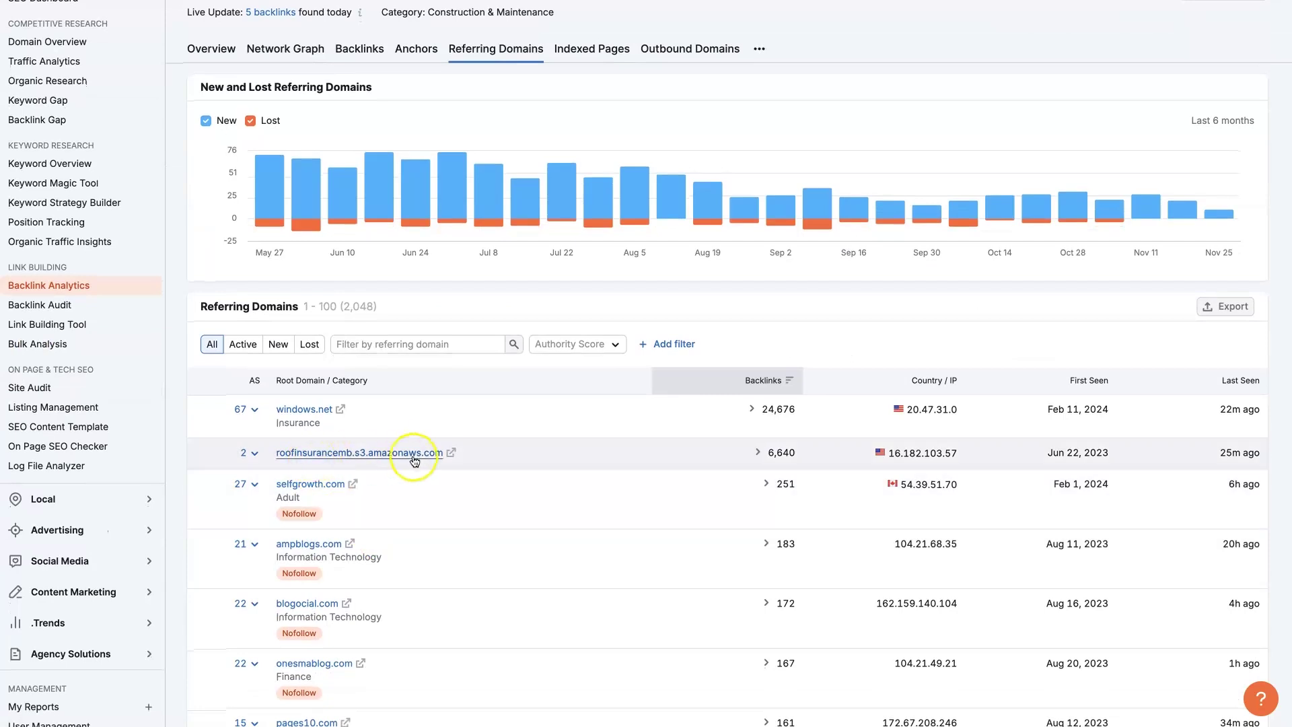
pyautogui.scroll(-3, 381, 486)
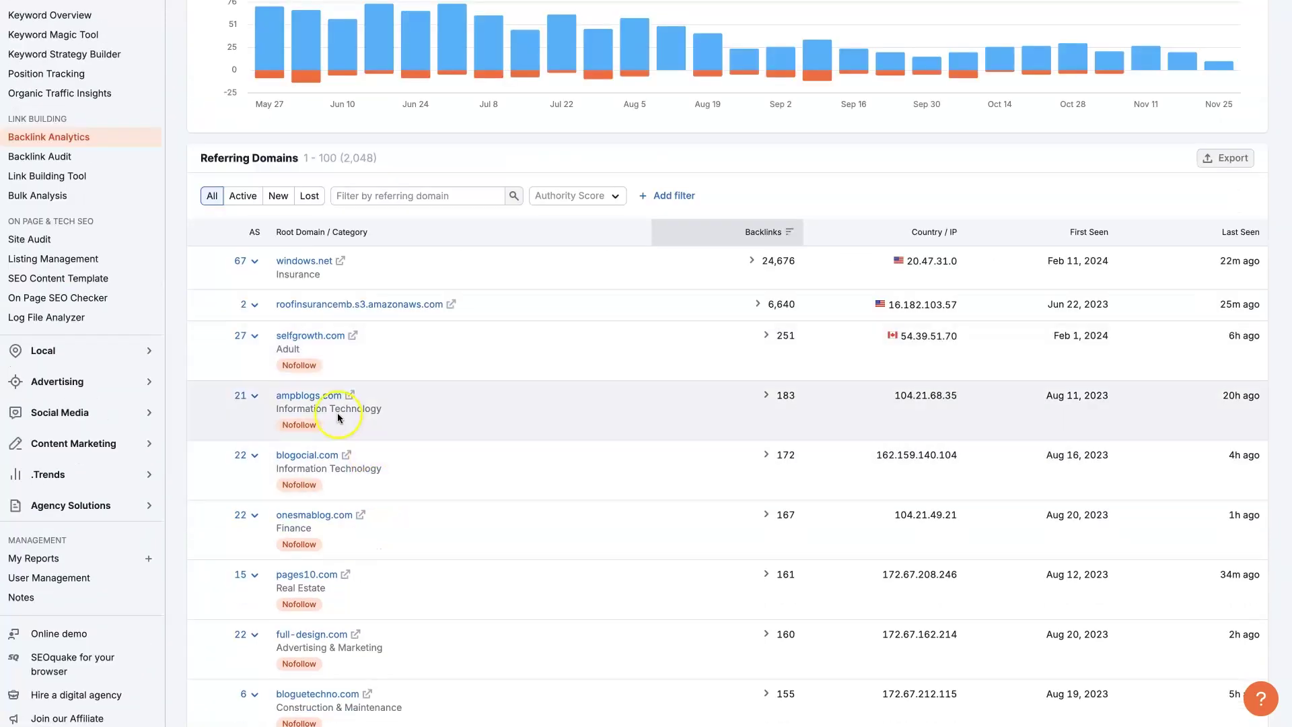
pyautogui.scroll(-4, 350, 536)
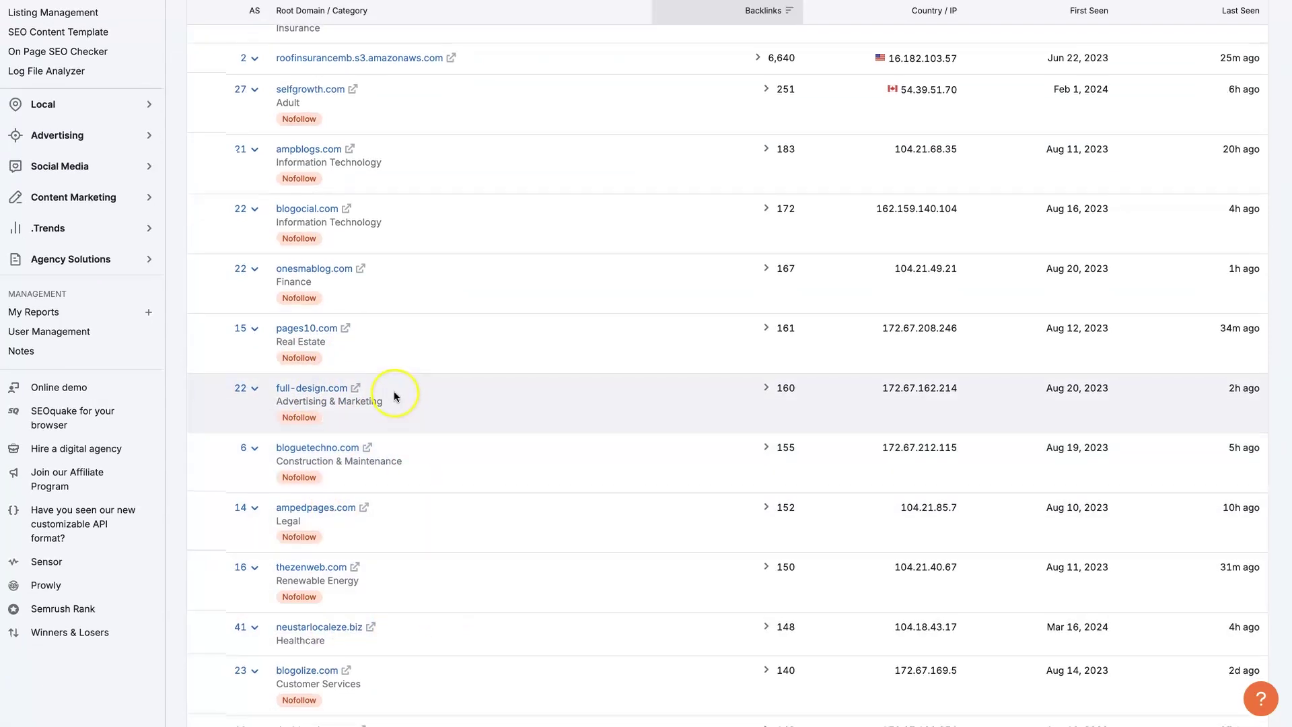
pyautogui.scroll(5, 395, 396)
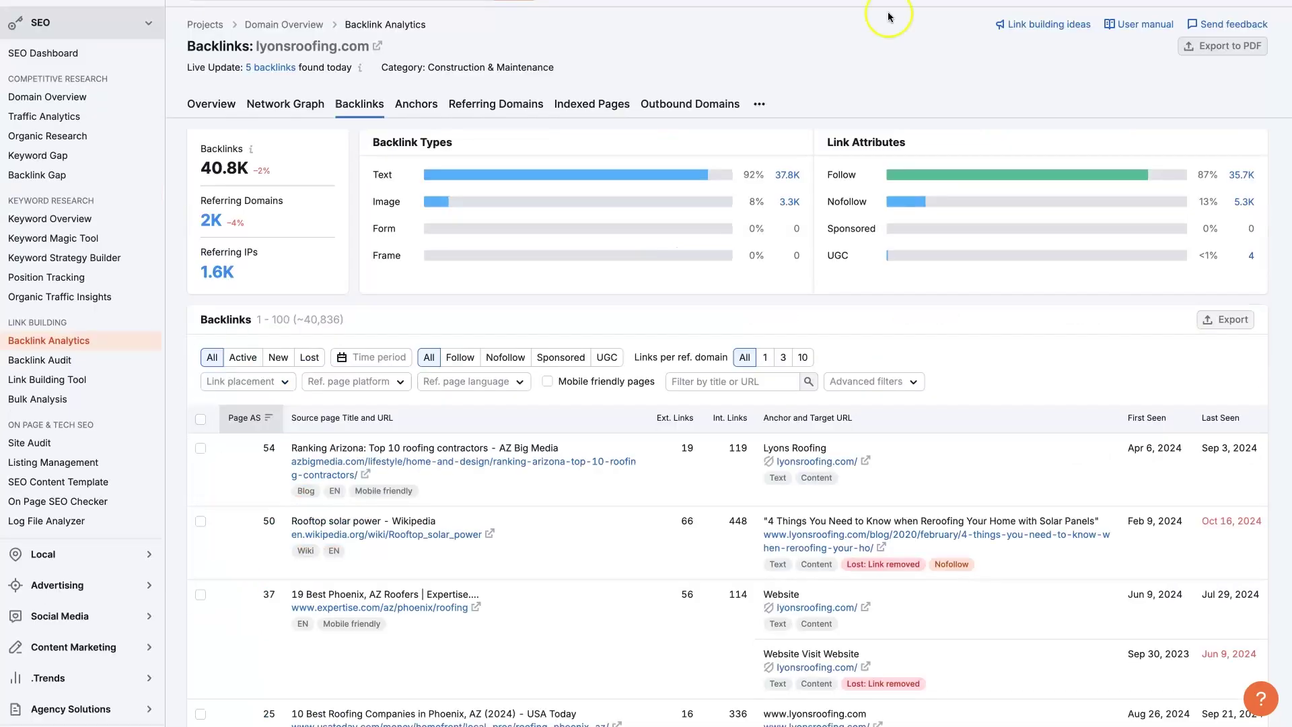
# - Return to the backlinks report and examine the highest-authority source pages, such as the USA Today Phoenix roofing listings
pyautogui.scroll(-5, 417, 438)
pyautogui.scroll(1, 444, 367)
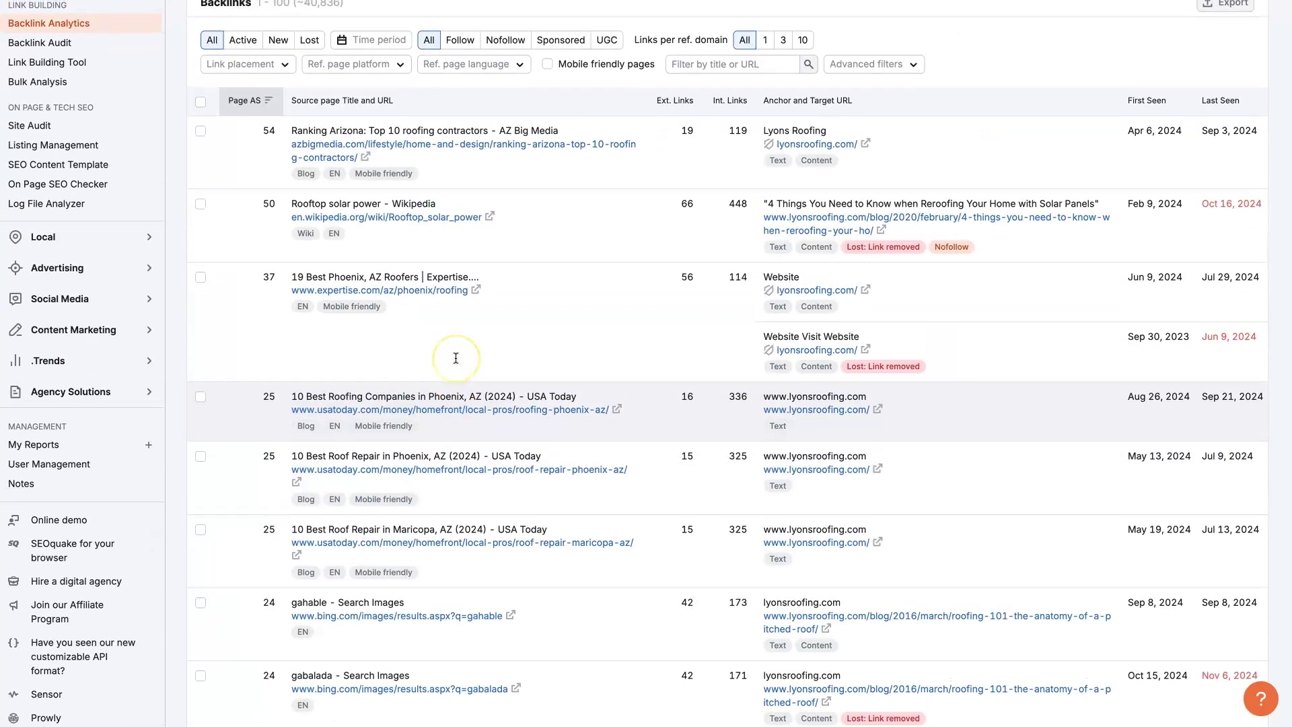
pyautogui.scroll(1, 453, 358)
pyautogui.scroll(-1, 453, 358)
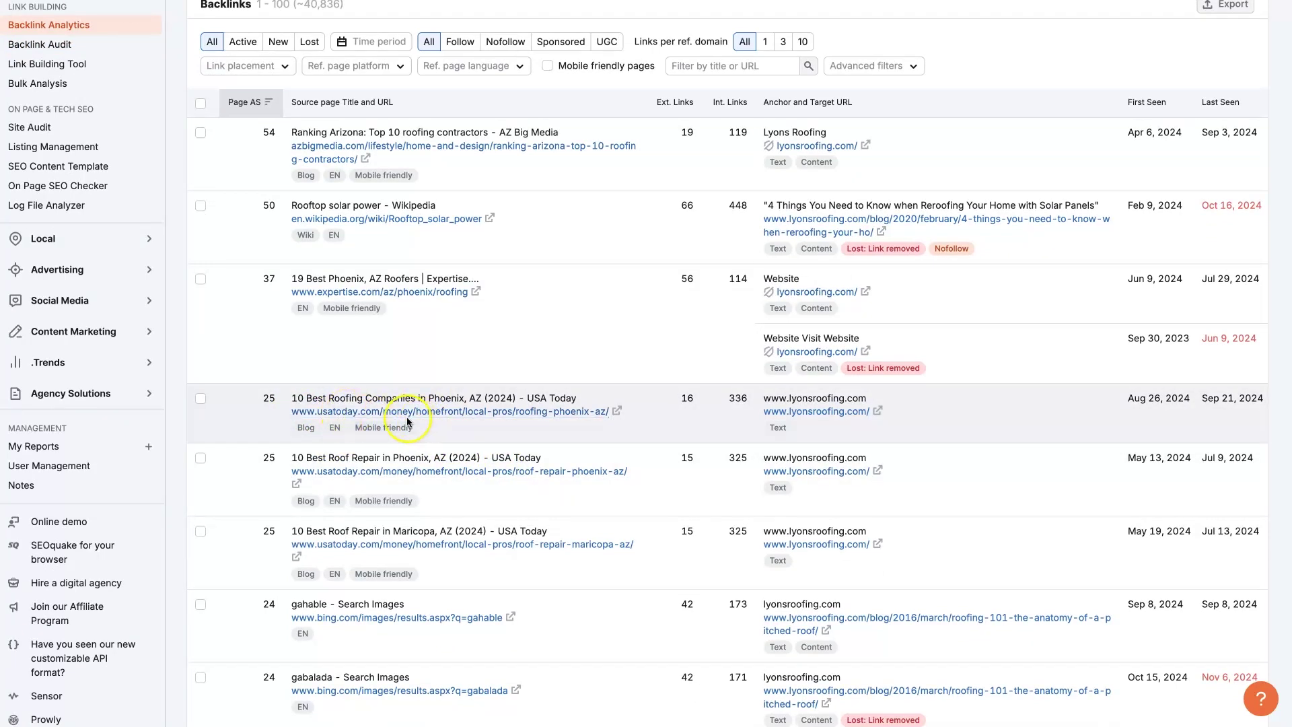
# - Compare the USA Today best-roofer and roof-repair listings with the Wikipedia and Expertise source pages in the backlinks list
pyautogui.moveTo(295, 399); pyautogui.dragTo(577, 396)
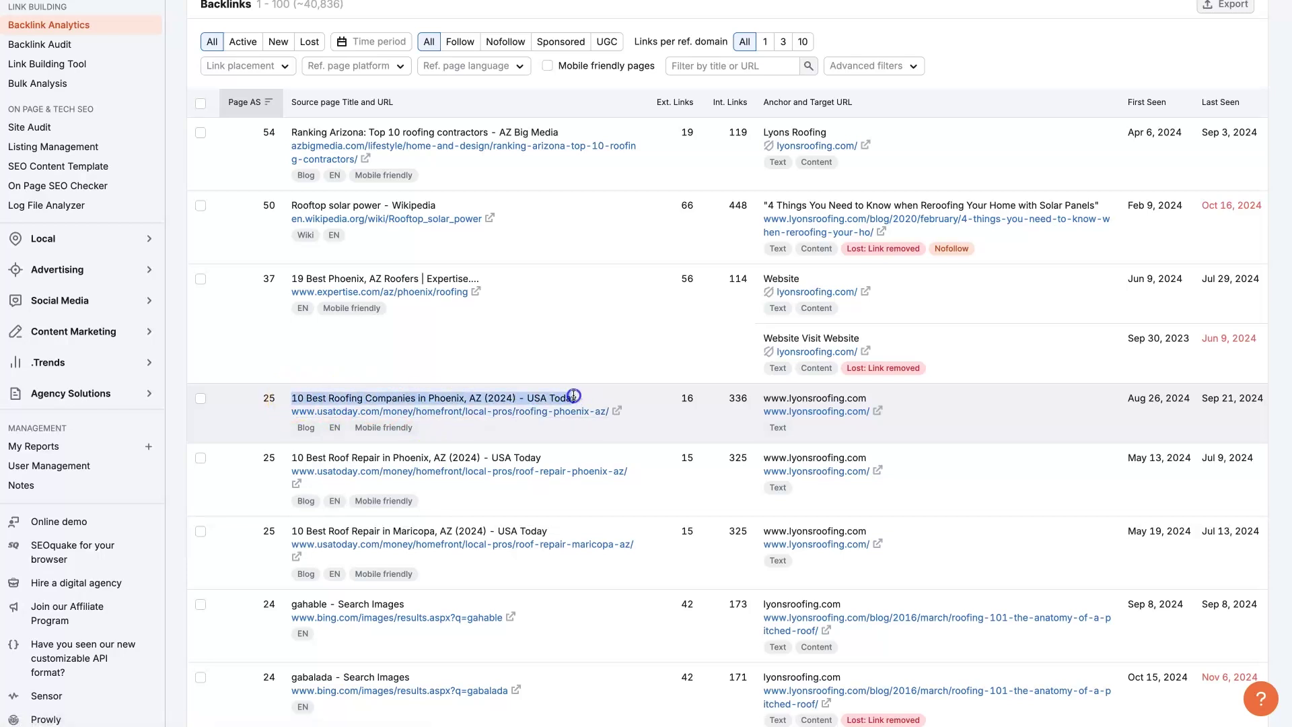
pyautogui.click(542, 400)
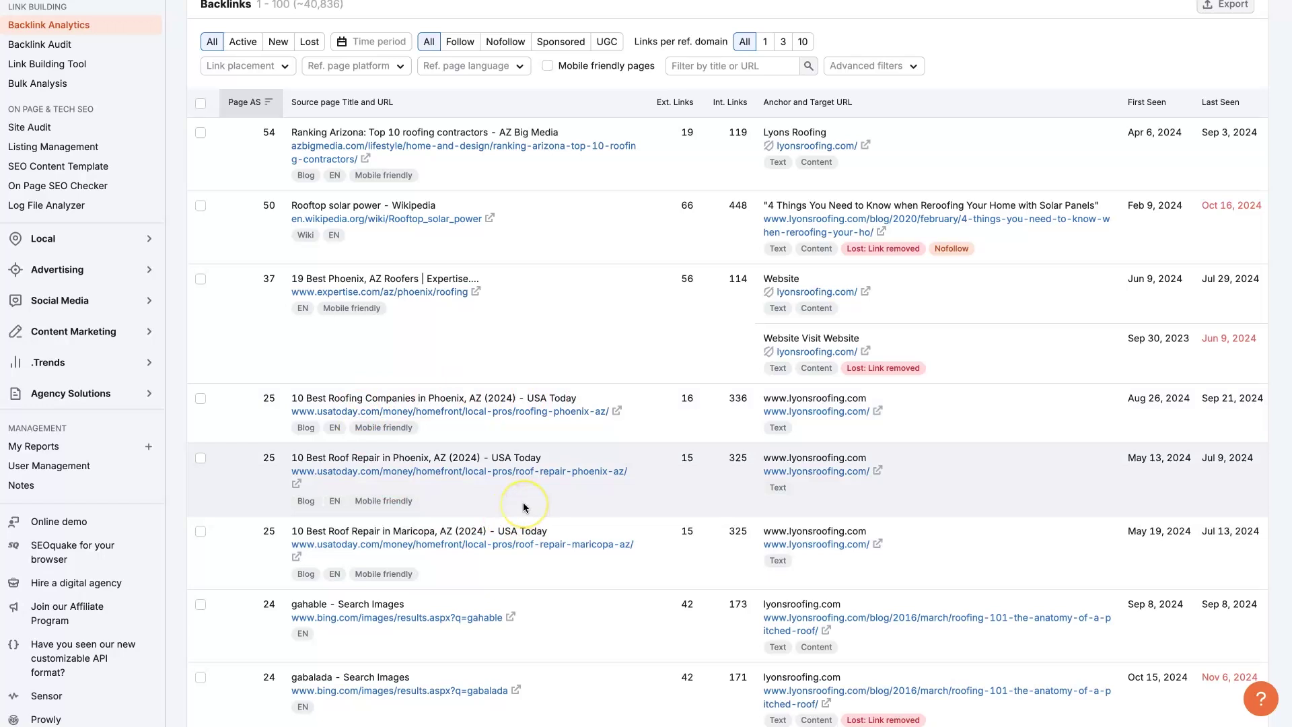
pyautogui.click(482, 575)
pyautogui.scroll(-3, 559, 501)
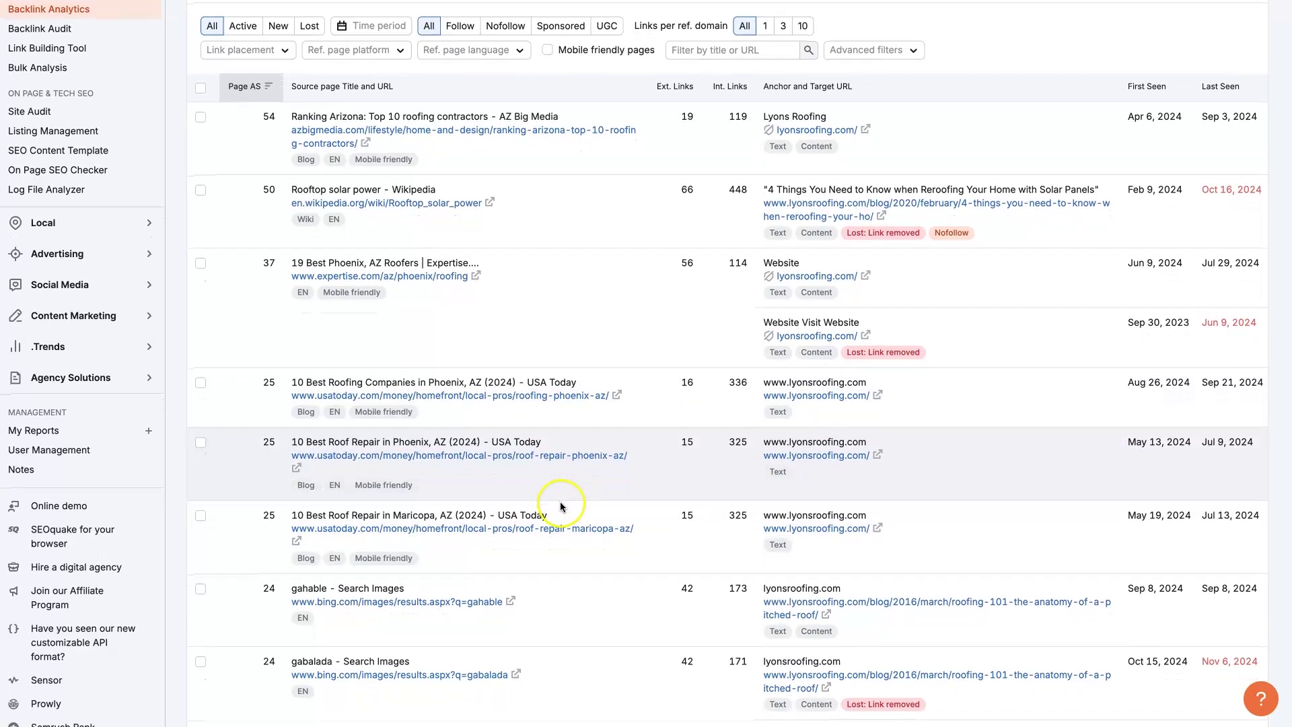
pyautogui.scroll(-1, 563, 515)
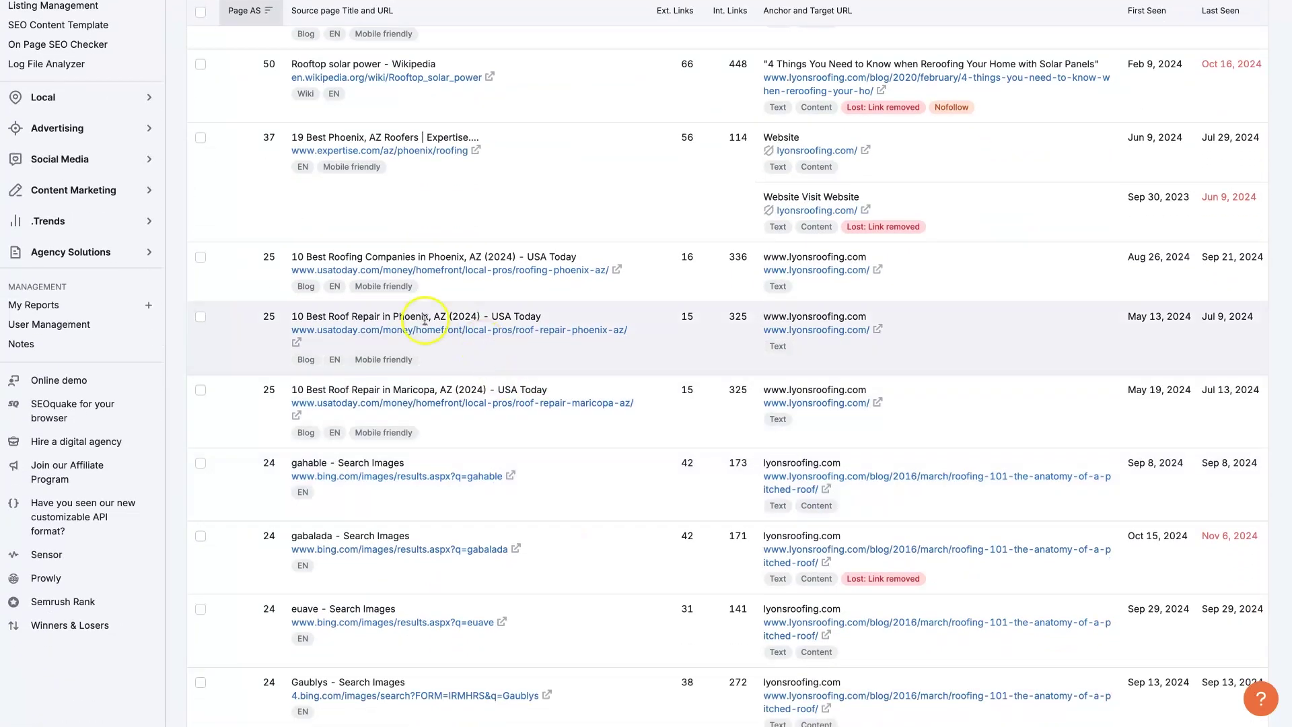
pyautogui.scroll(2, 438, 374)
pyautogui.scroll(1, 449, 383)
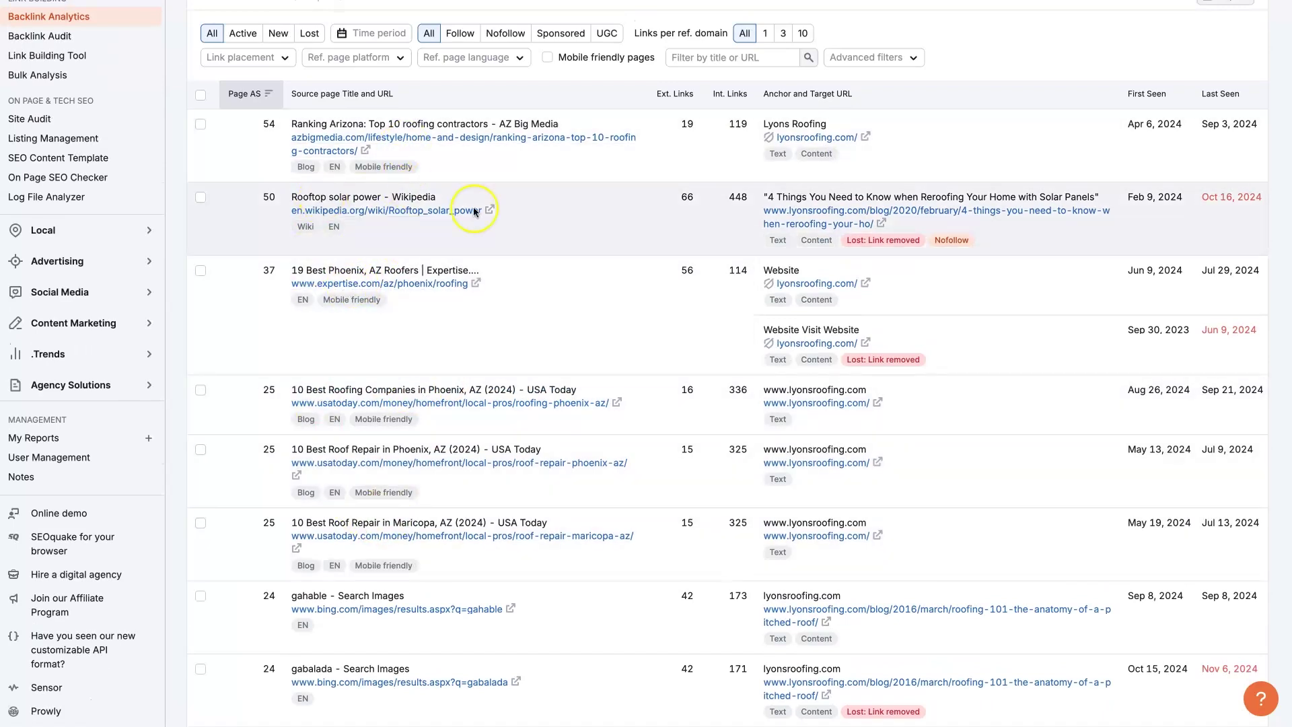
pyautogui.scroll(2, 621, 535)
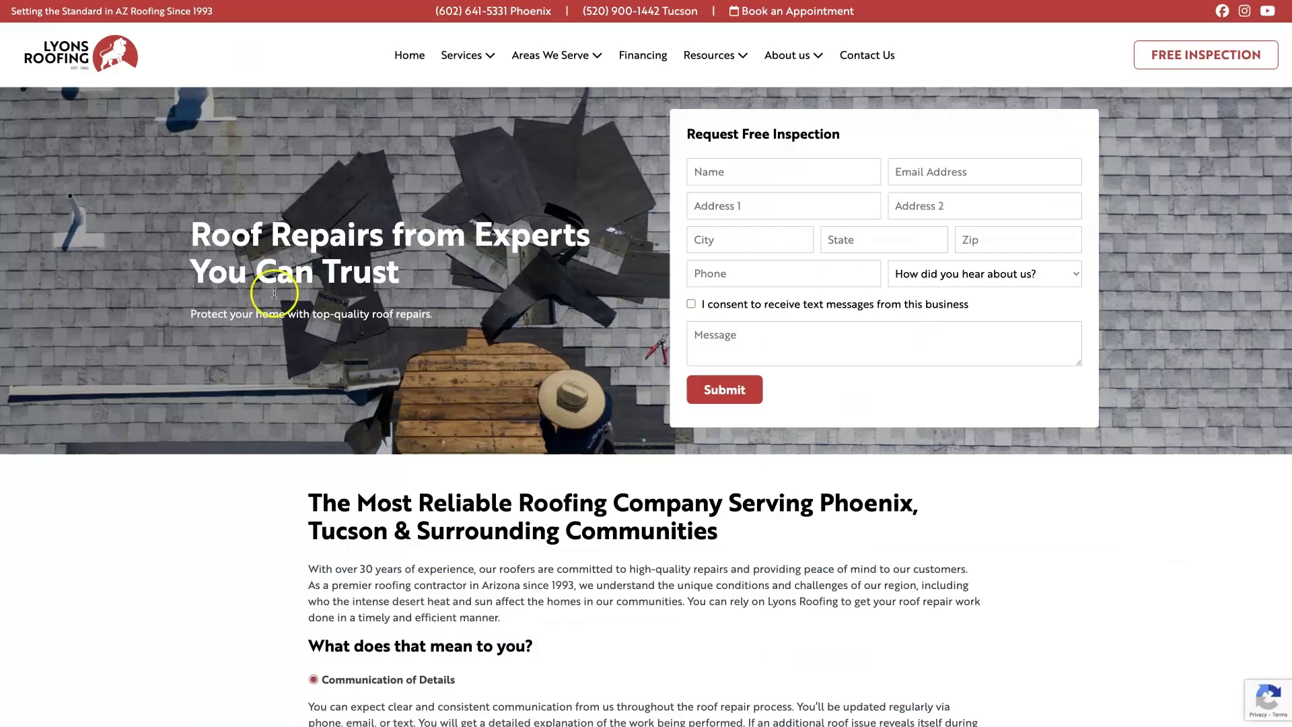
# - Skim the Lyons Roofing roof repairs page content, and check the Bing image-search source pages in the backlinks report
pyautogui.scroll(-10, 778, 484)
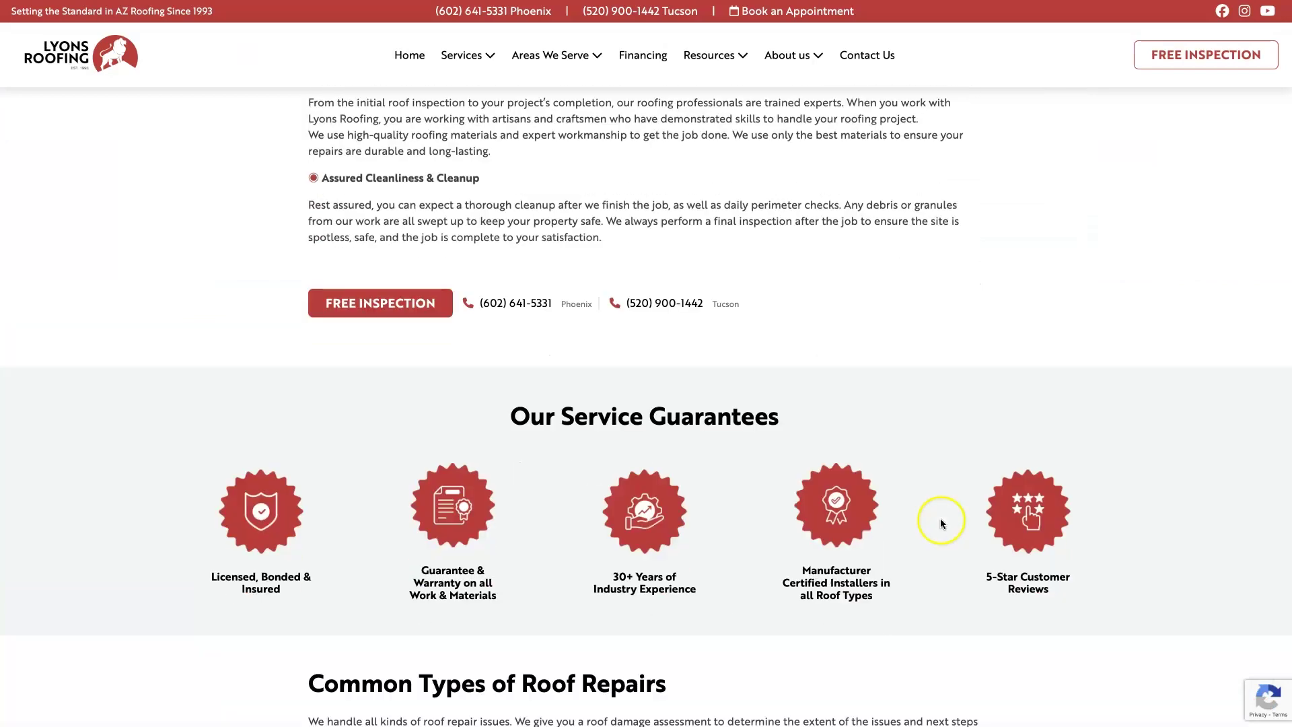
pyautogui.scroll(10, 941, 523)
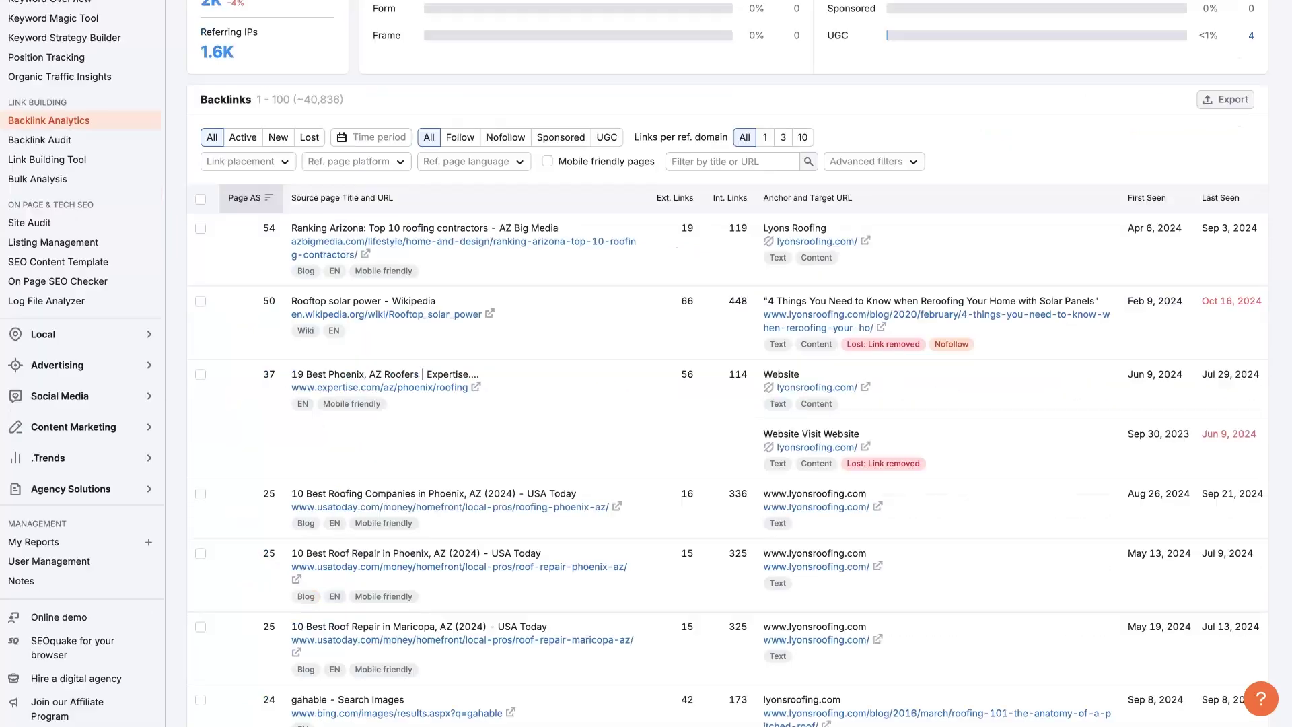
pyautogui.scroll(-13, 441, 591)
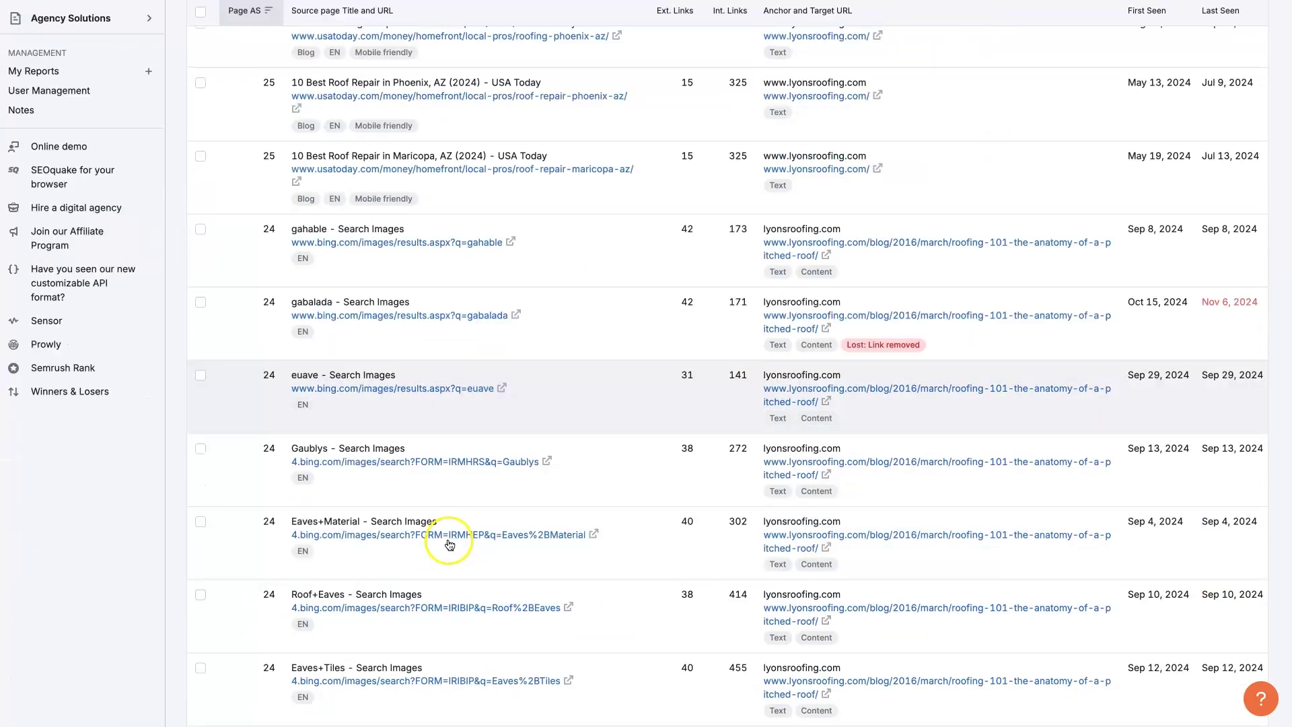
pyautogui.scroll(15, 560, 523)
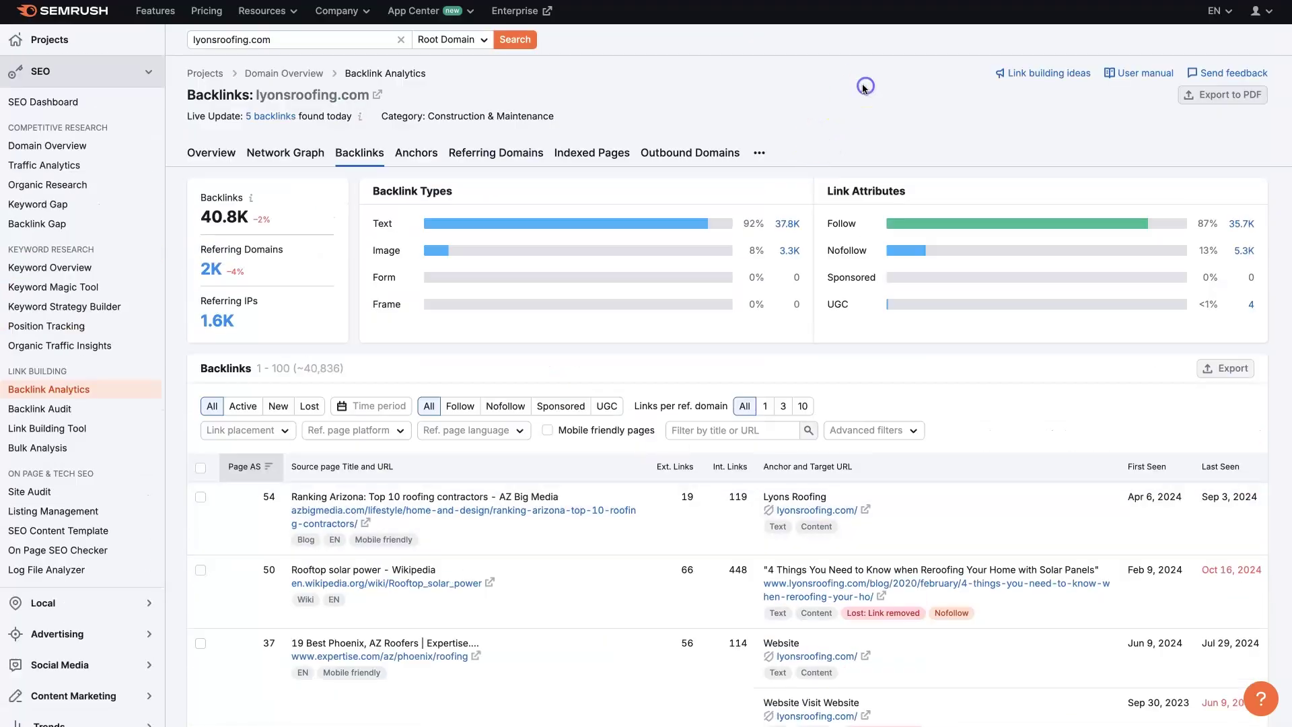
# - Return to the lyonsroofing.com domain overview and review its organic traffic, keyword trends, top keywords and position distribution
pyautogui.click(212, 319)
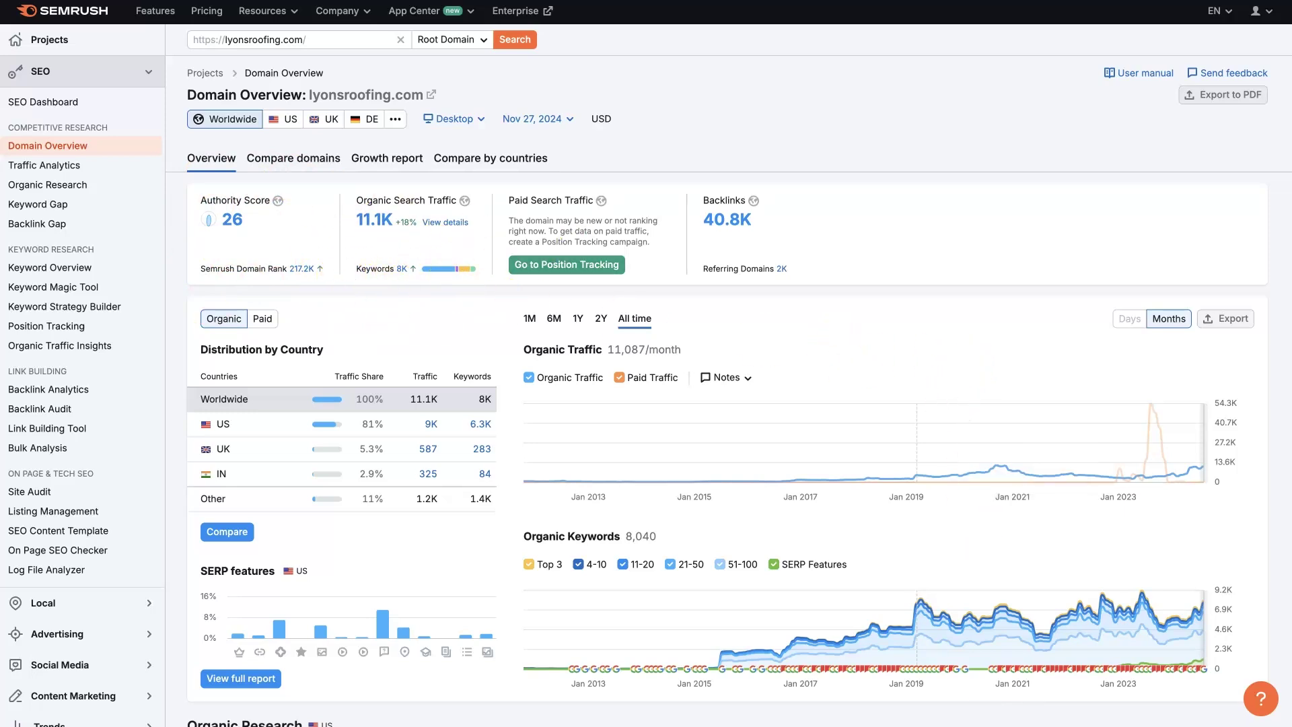
pyautogui.scroll(-2, 930, 707)
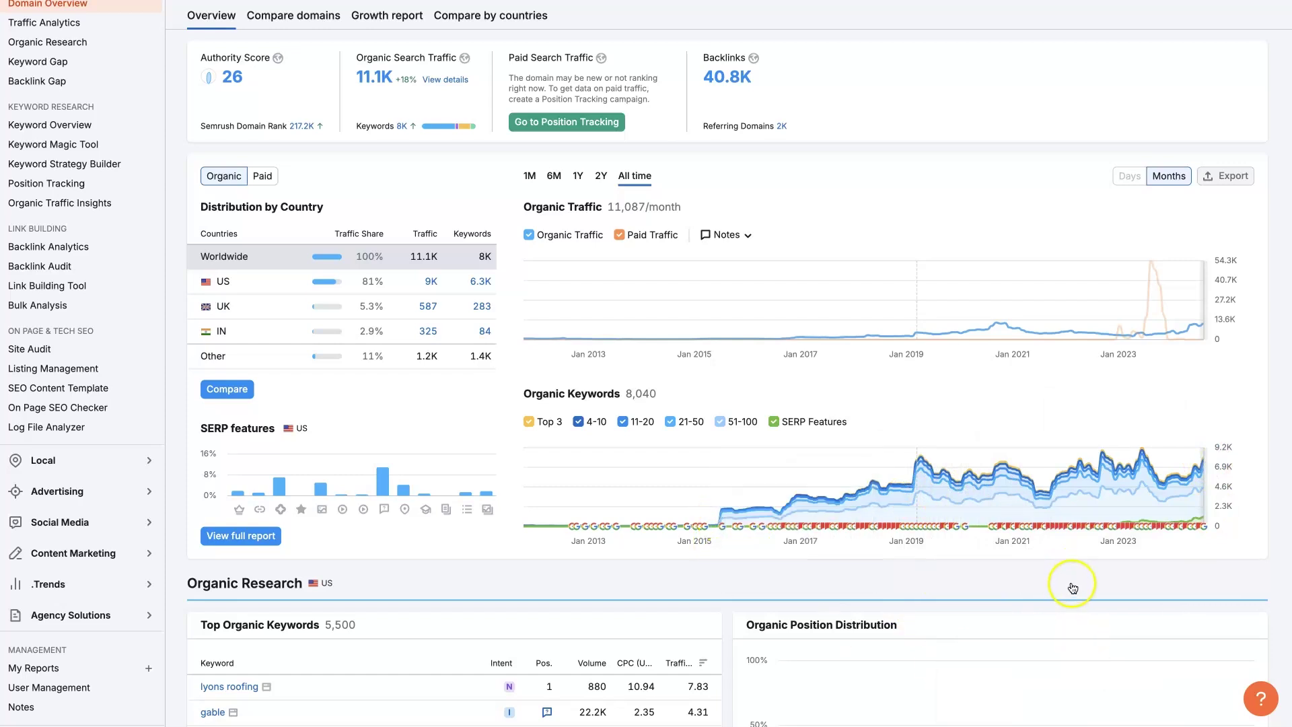
pyautogui.scroll(-2, 1073, 588)
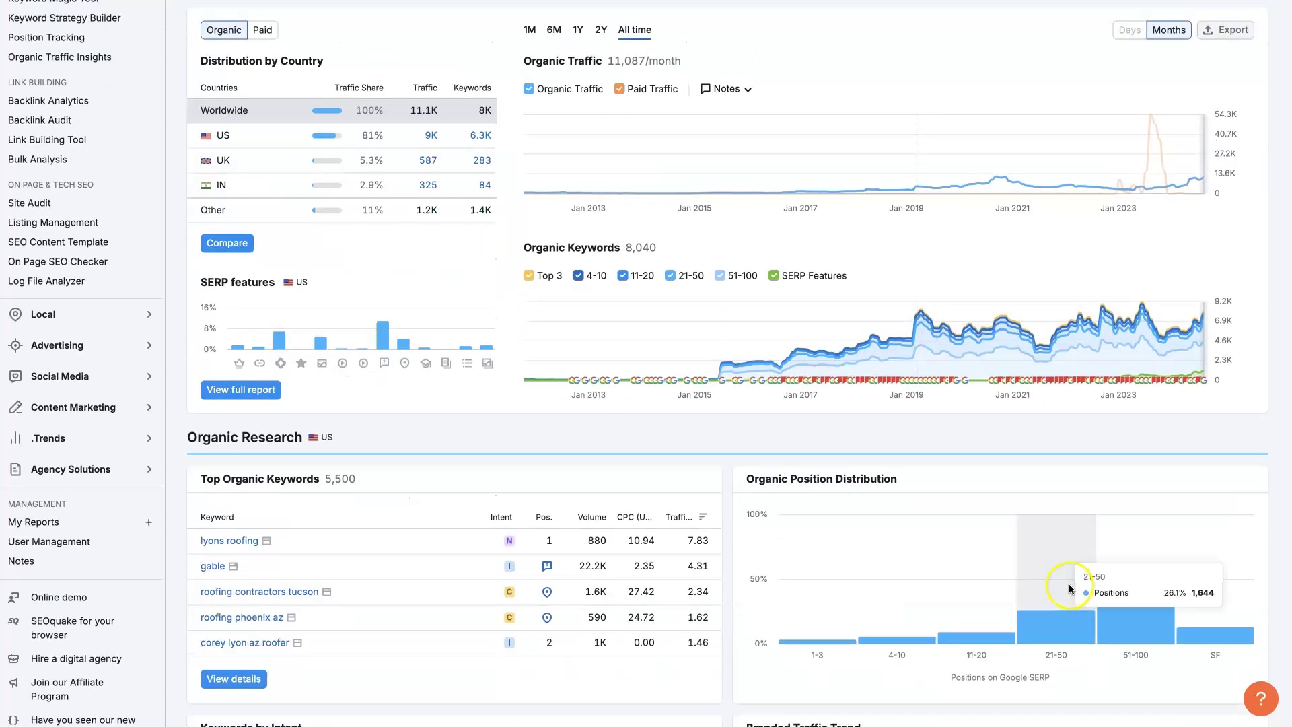
pyautogui.scroll(-2, 981, 671)
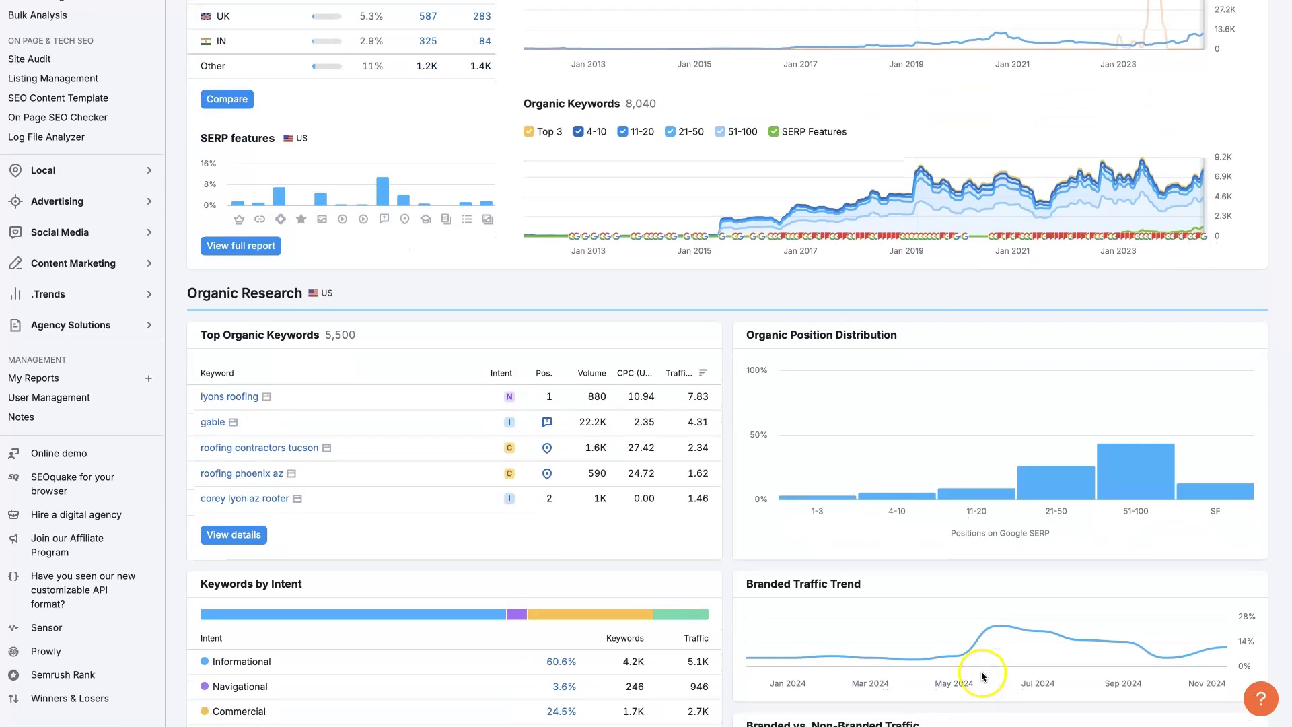
pyautogui.scroll(6, 981, 671)
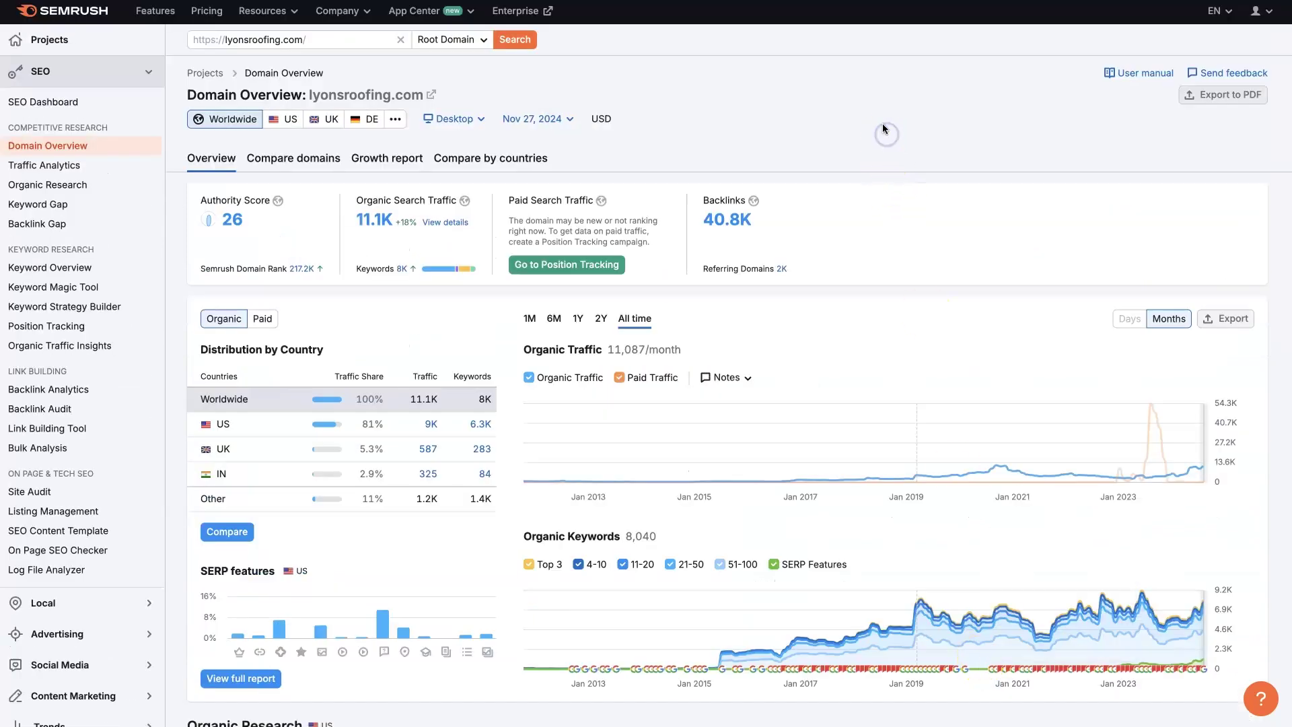